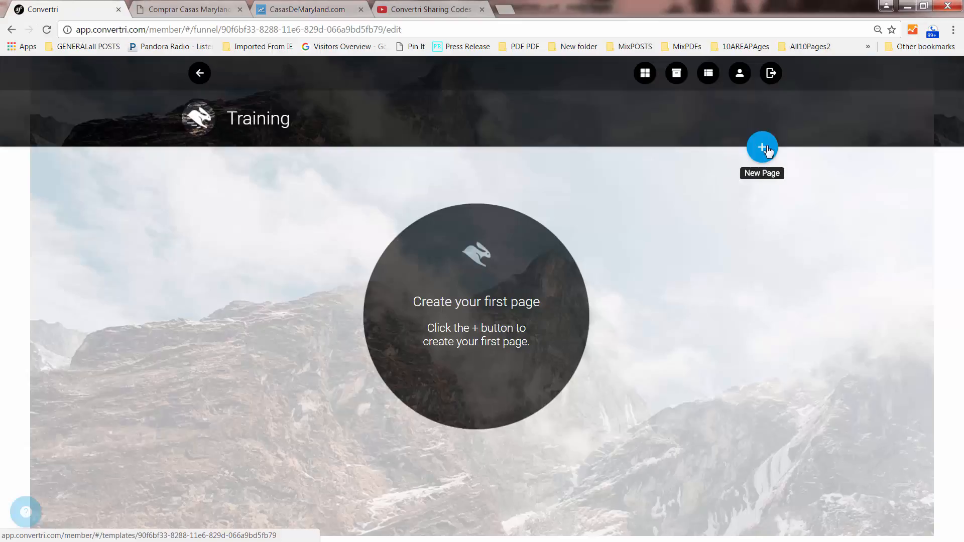
Step: Start a new page in the Training funnel from the Blank template
left_click(763, 148)
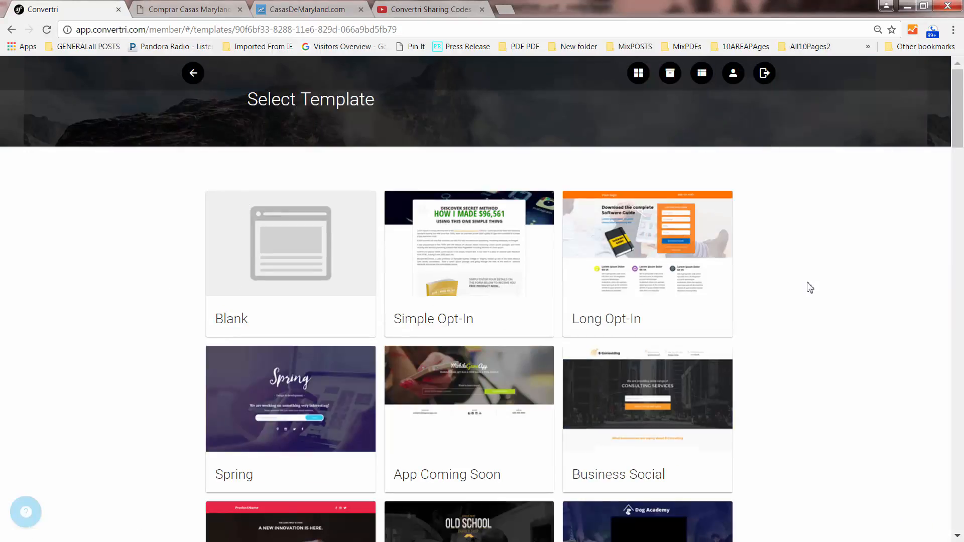
scroll(812, 301, "down", 10)
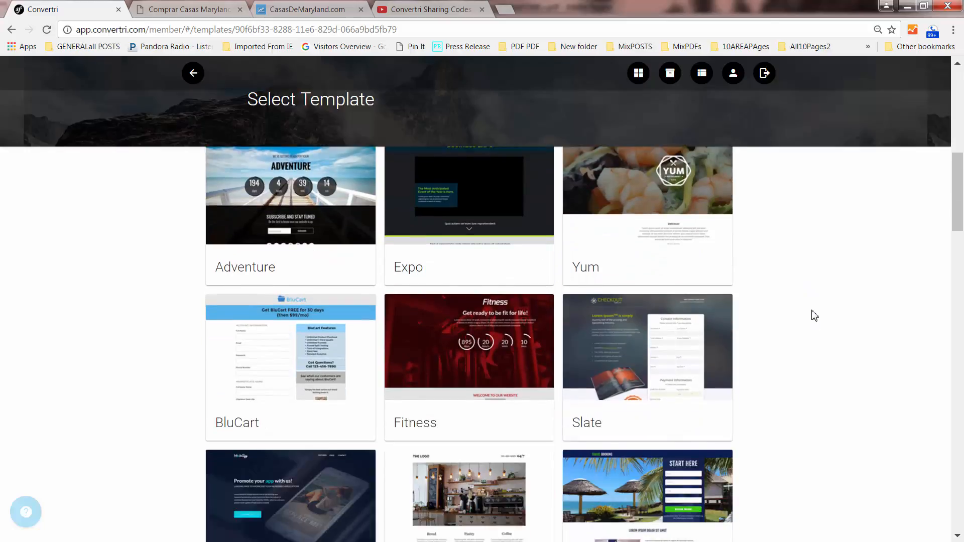
scroll(814, 316, "down", 8)
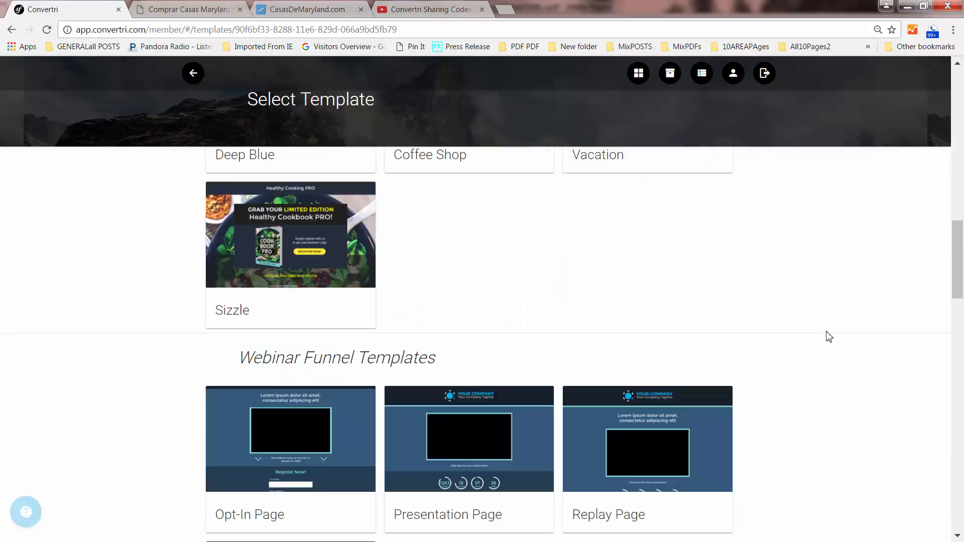
scroll(829, 336, "down", 12)
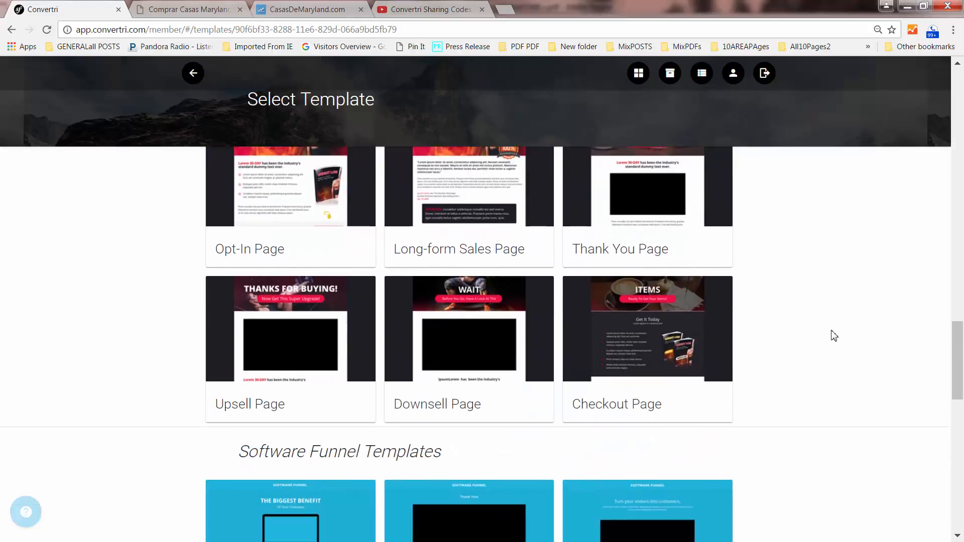
scroll(834, 335, "up", 20)
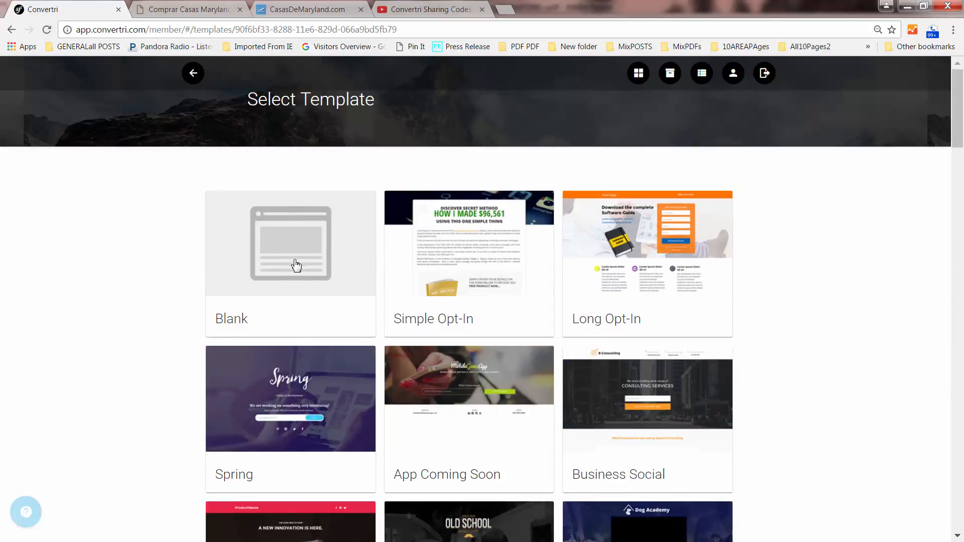
left_click(296, 261)
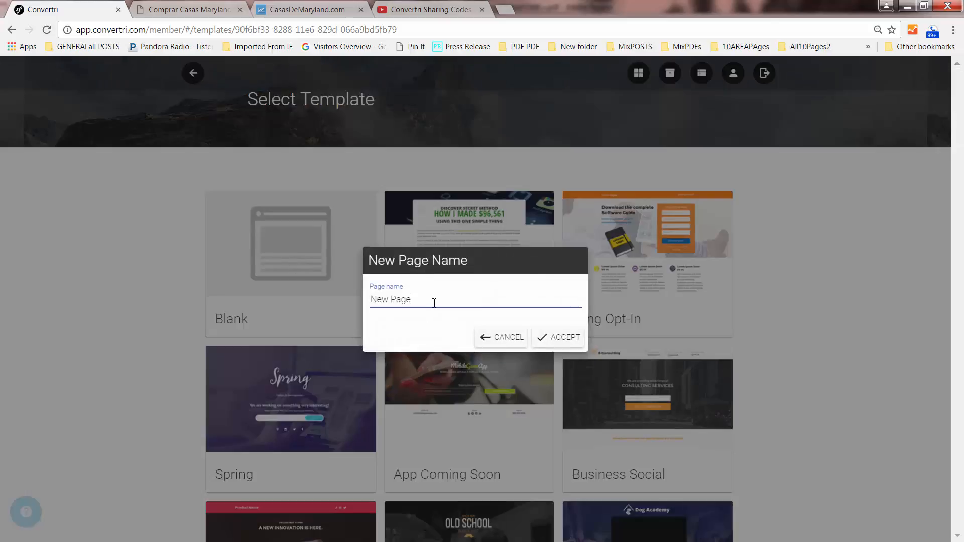
Step: Name the new page "funnel for buyers" and create it
key("BackSpace")
key("BackSpace")
key("BackSpace")
key("BackSpace")
key("BackSpace")
key("BackSpace")
key("BackSpace")
key("BackSpace")
type("fu")
left_click(556, 339)
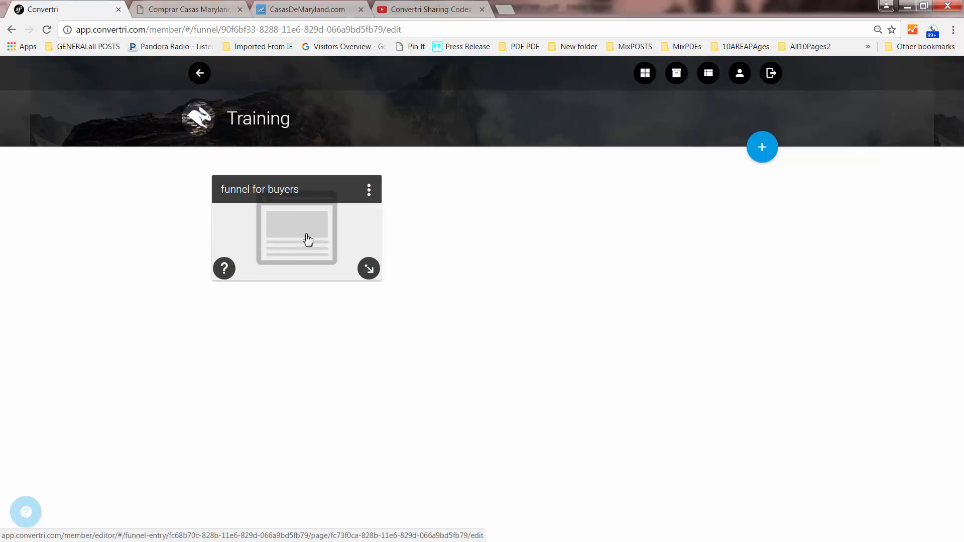
Step: Create a second page from the Blank template and name it "F for b 2"
left_click(768, 150)
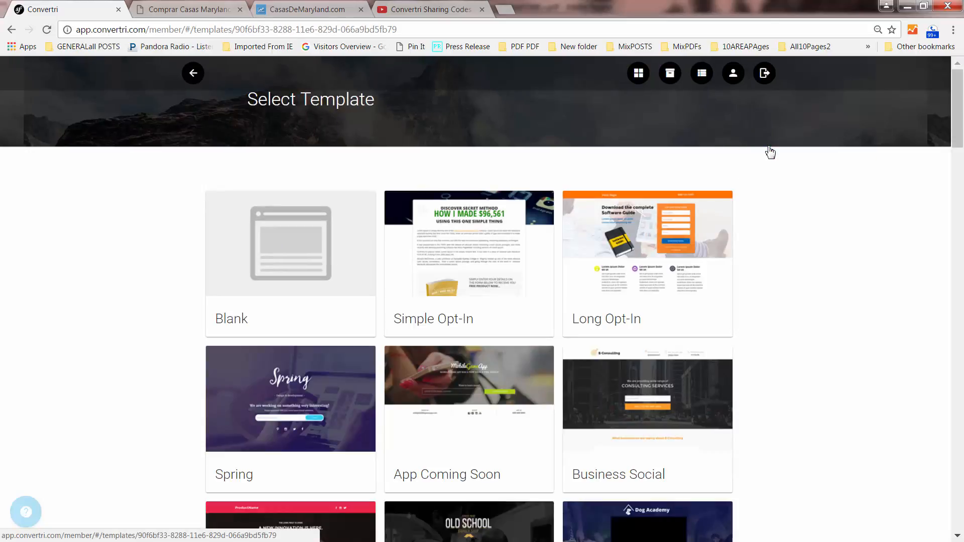
left_click(251, 270)
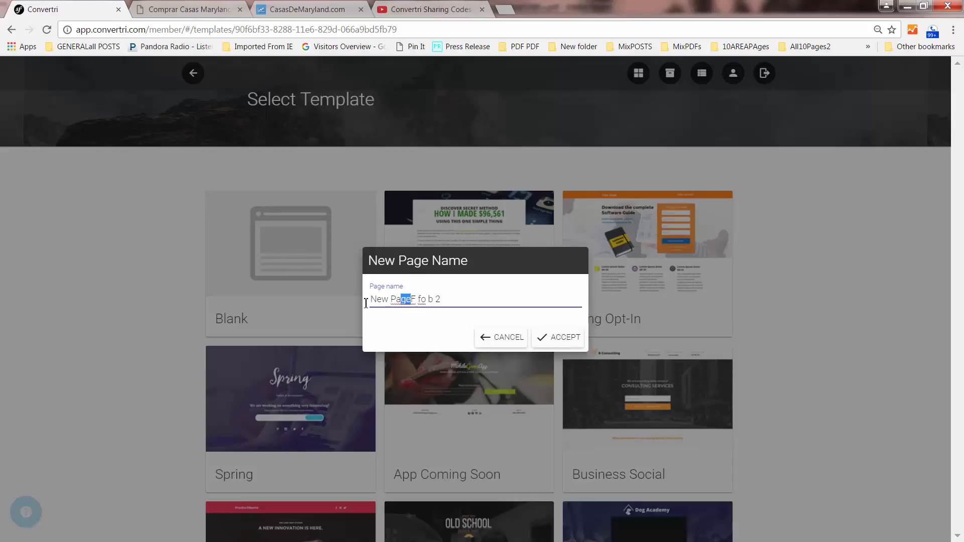
left_click_drag(365, 303, 366, 304)
key("BackSpace")
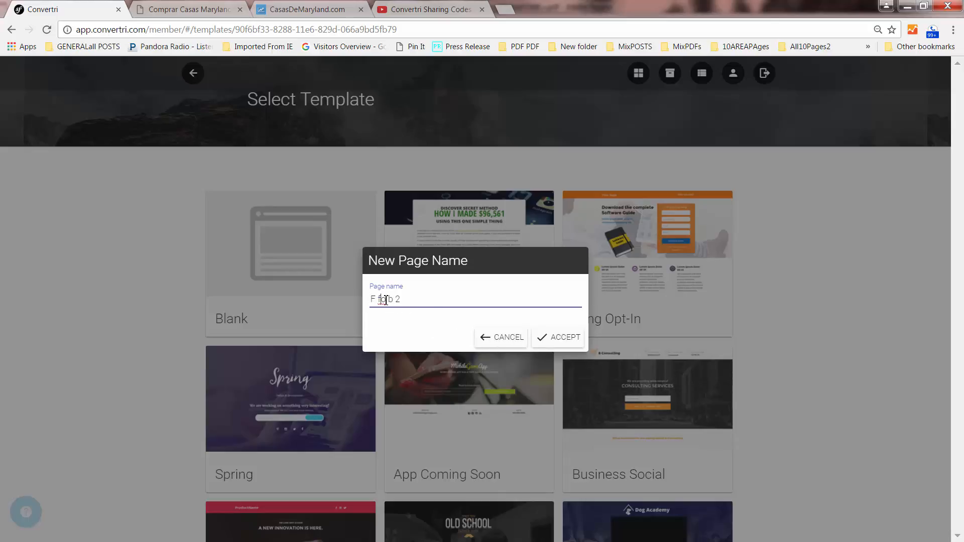
type("r")
left_click(546, 346)
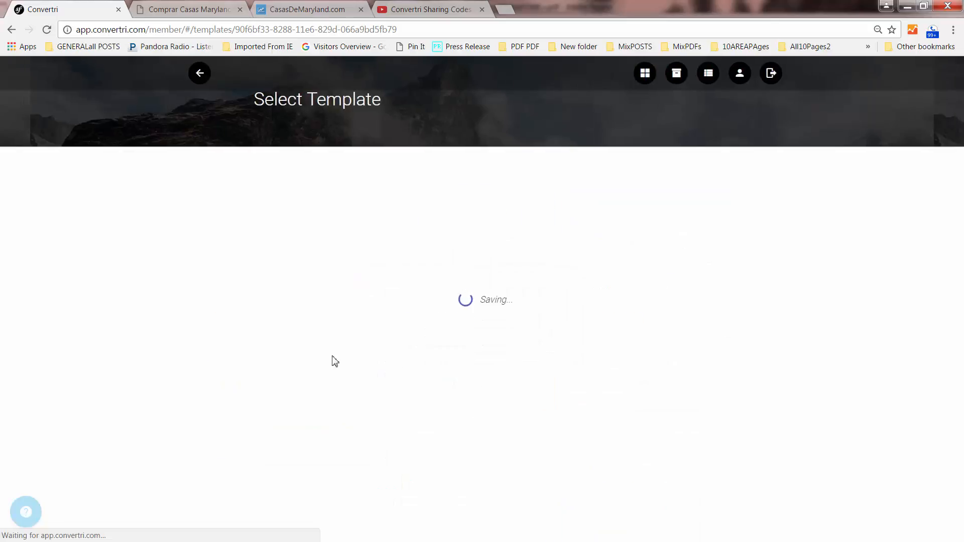
Step: Place the F for b 2 page to the right of the funnel for buyers page and link funnel for buyers to it
left_click_drag(343, 308, 580, 277)
left_click_drag(377, 276, 540, 257)
left_click(540, 256)
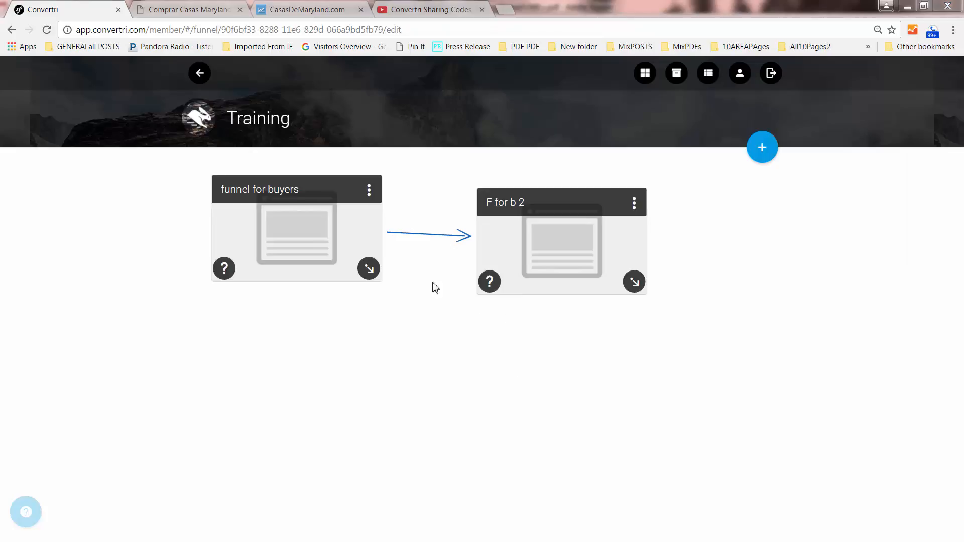
Step: Clone the F for b 2 page under the name "F for b 23Copy"
left_click(635, 206)
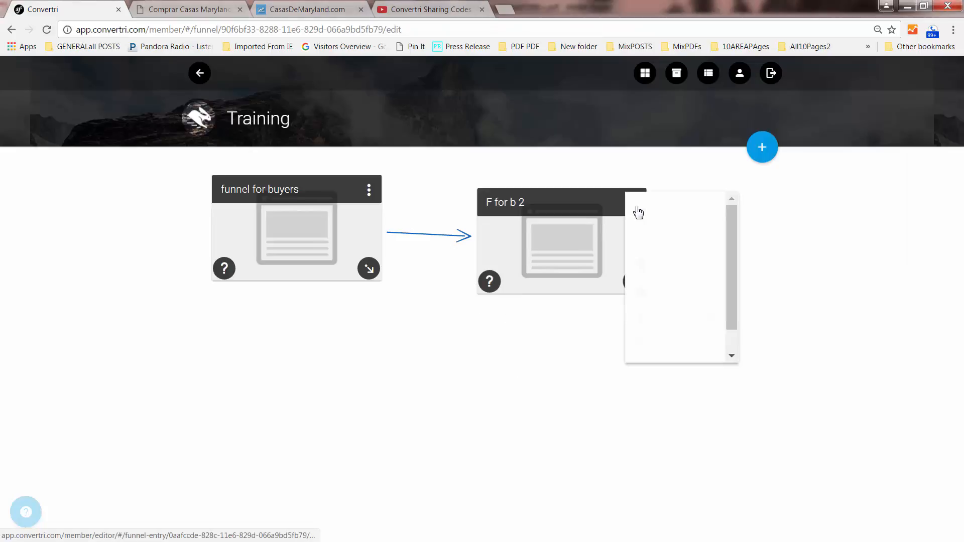
left_click(675, 242)
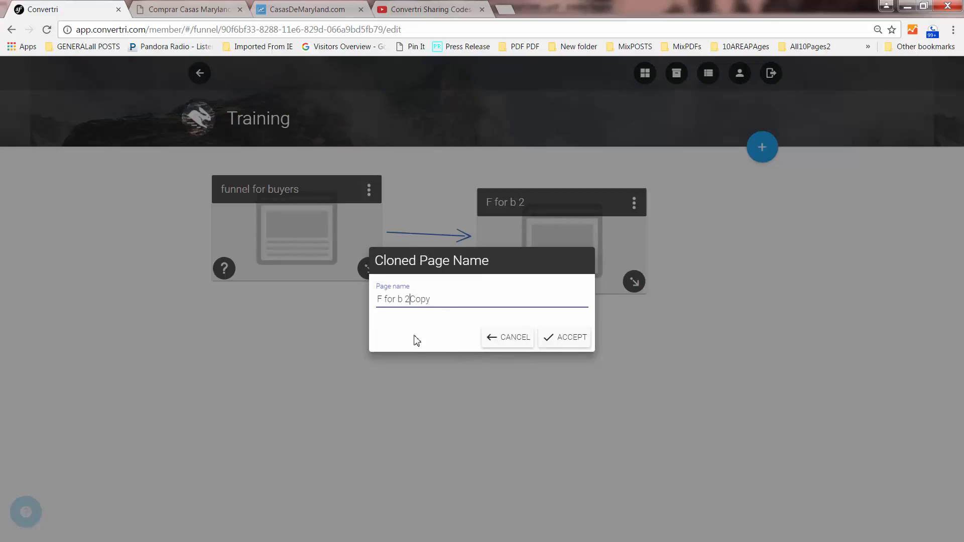
left_click(563, 340)
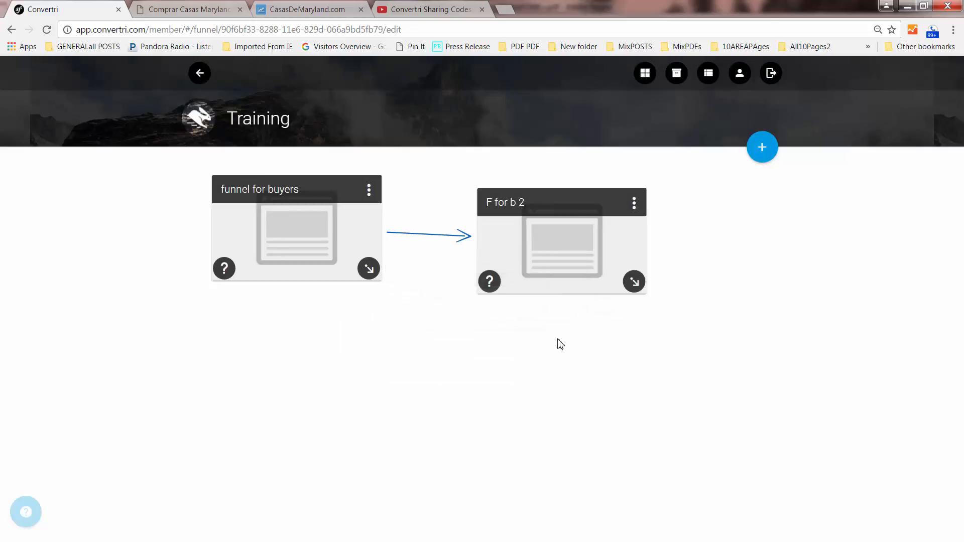
Step: Link the F for b 2 page to its clone and place the clone below, between the two other pages
left_click_drag(374, 319, 635, 376)
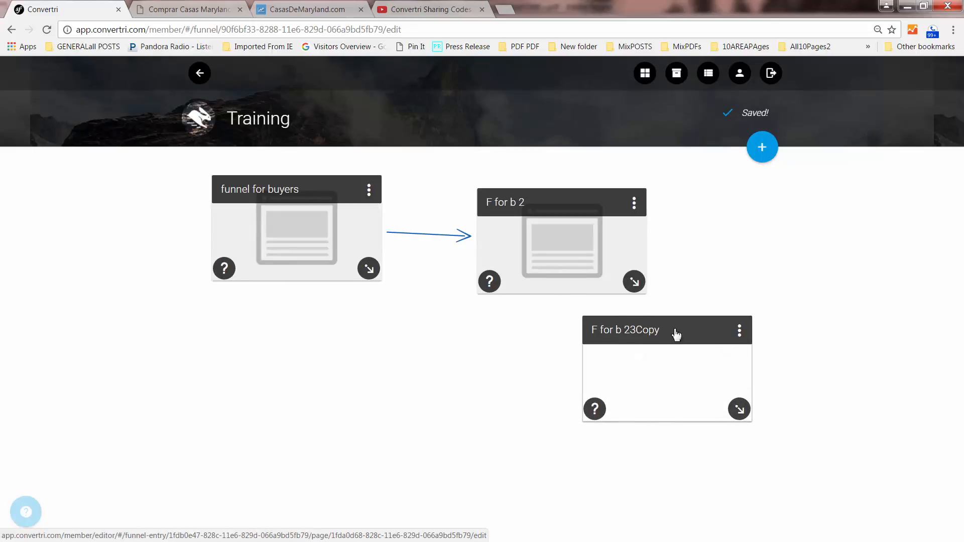
left_click_drag(634, 282, 642, 366)
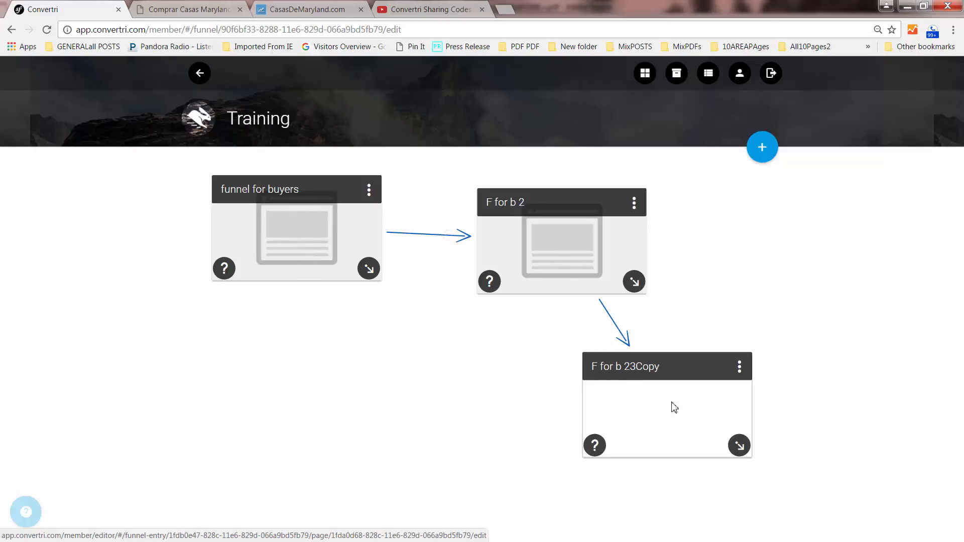
left_click_drag(678, 378, 561, 388)
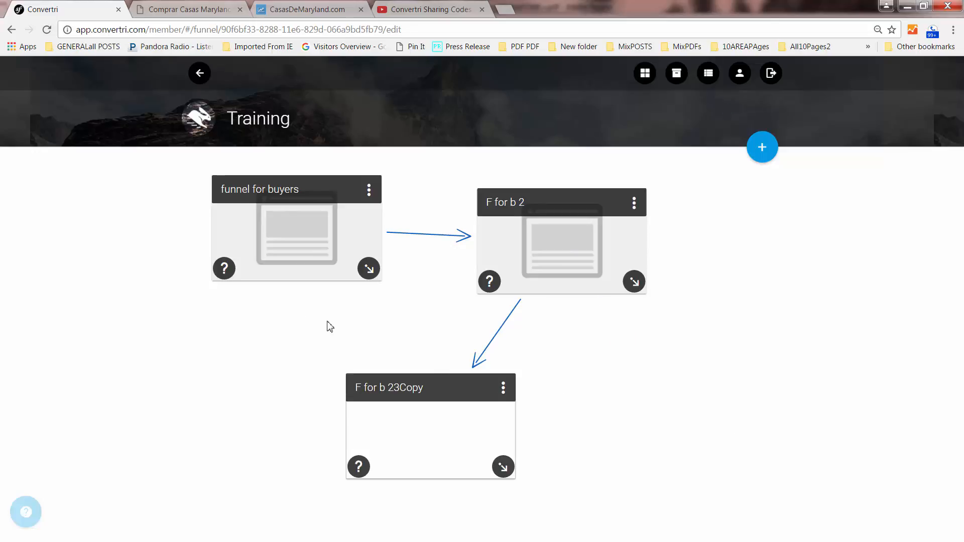
Step: Open the funnel for buyers page for editing and insert the xcxcxc.jpg house picture, positioned between the vertical guides
left_click(294, 231)
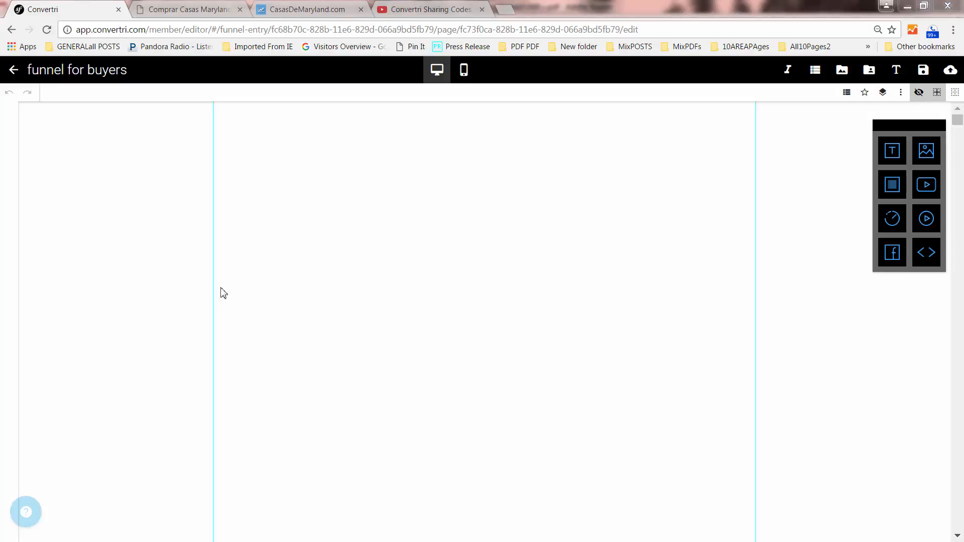
left_click_drag(926, 155, 442, 226)
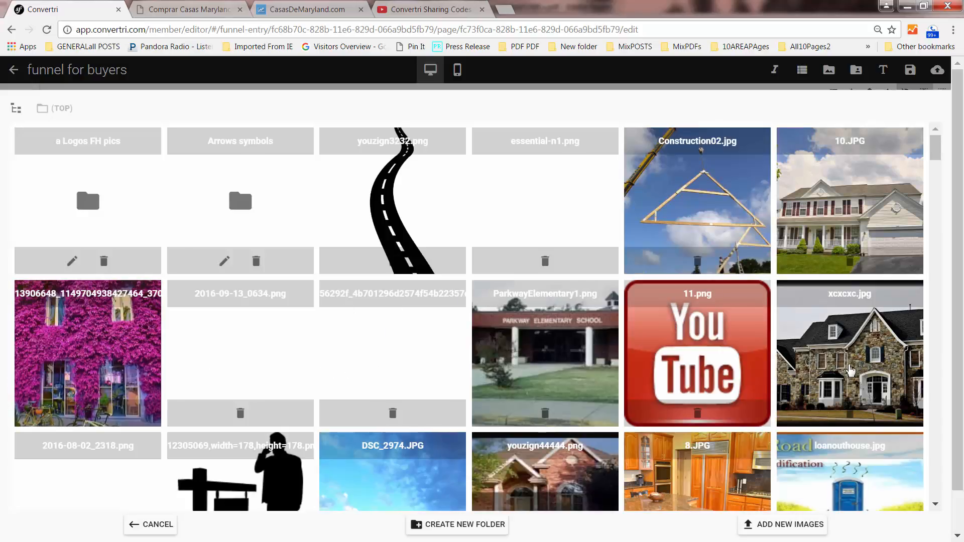
left_click(853, 371)
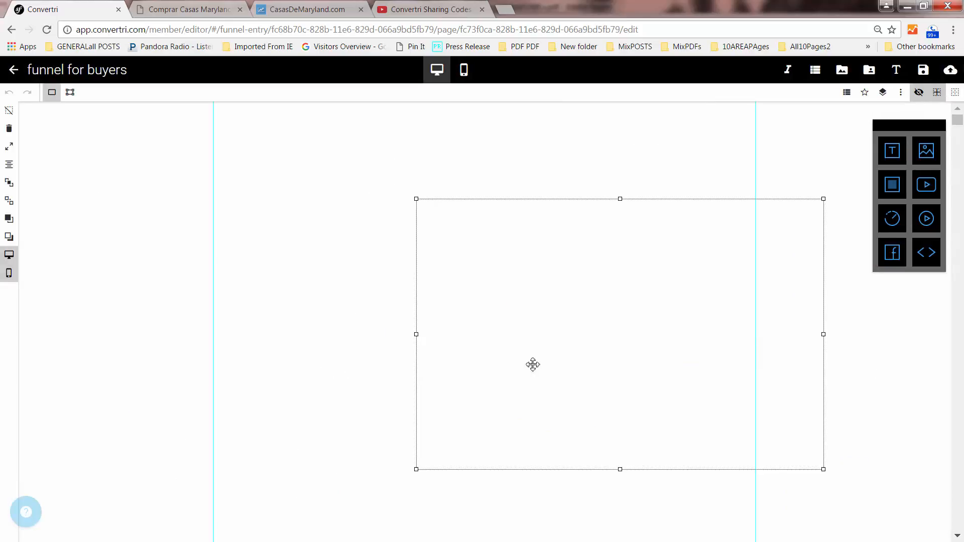
left_click_drag(580, 356, 421, 332)
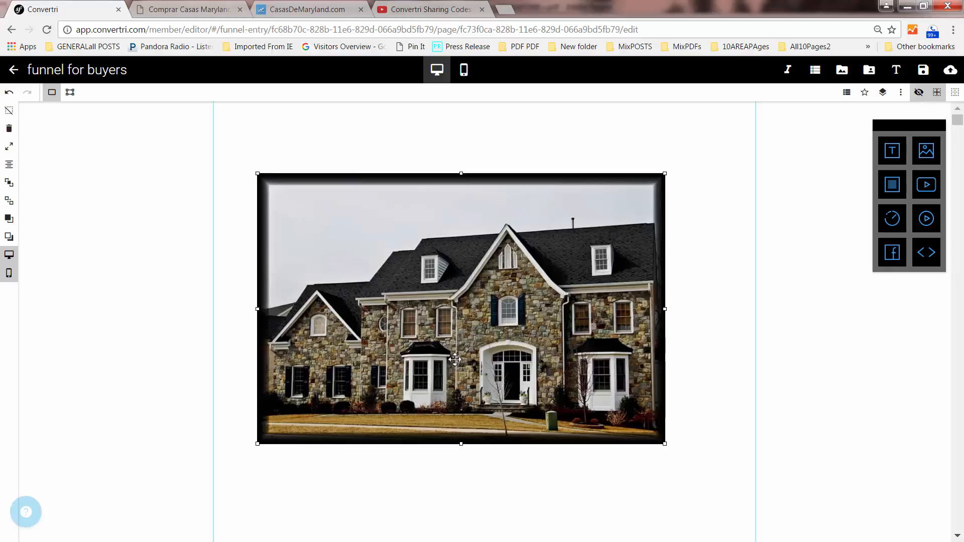
Step: Make the house picture full width and stretch it up to the page top and downward to show the whole house and lawn
left_click(9, 147)
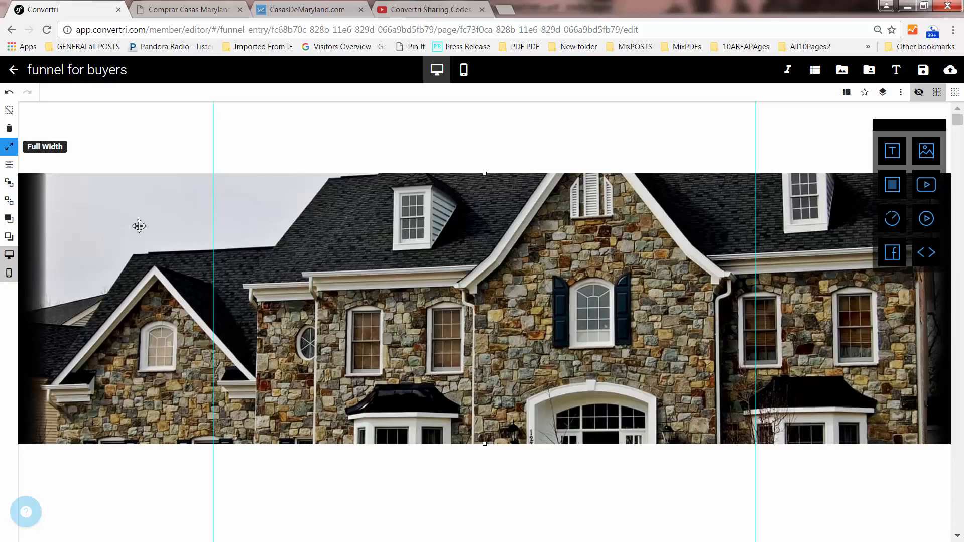
left_click_drag(496, 177, 487, 297)
left_click_drag(490, 242, 490, 108)
scroll(492, 161, "down", 8)
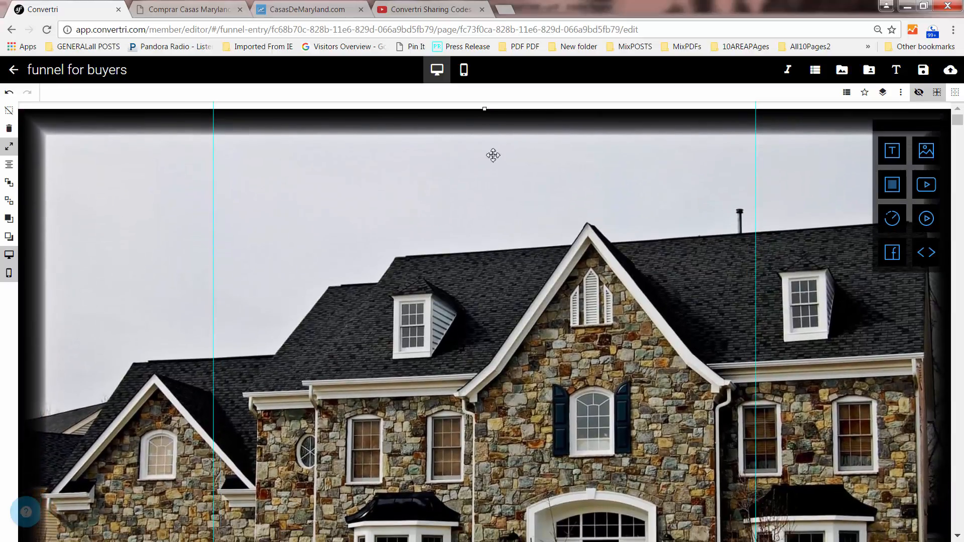
scroll(522, 374, "down", 1)
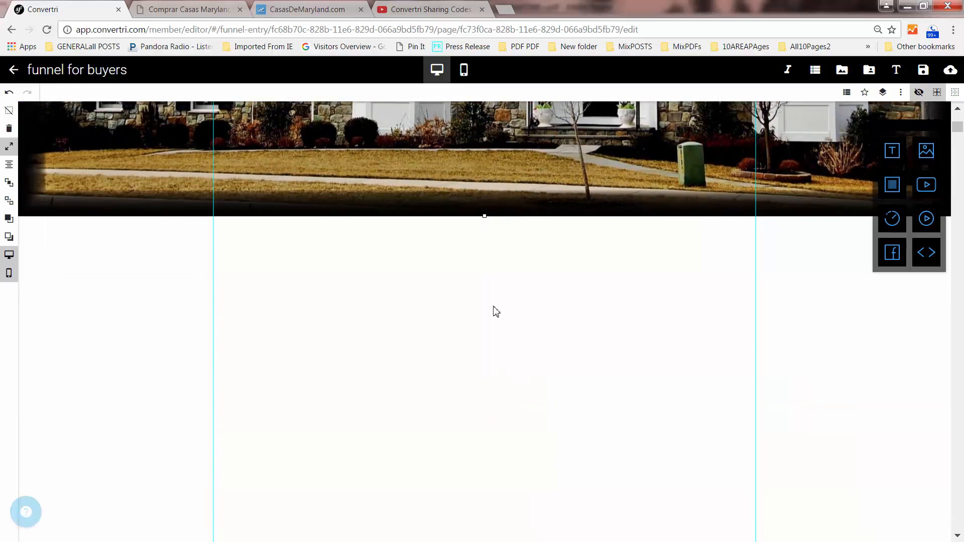
scroll(491, 291, "up", 1)
left_click_drag(485, 279, 499, 325)
scroll(498, 325, "up", 4)
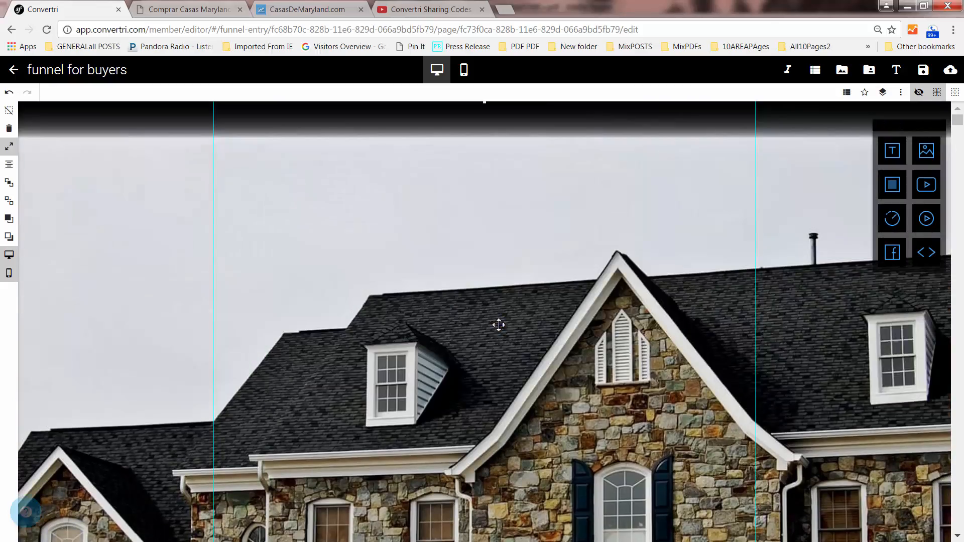
Step: Add a box over the house picture and set its background color to the semi-transparent near-black rgba(1, 1, 8, 0.66)
scroll(499, 329, "down", 2)
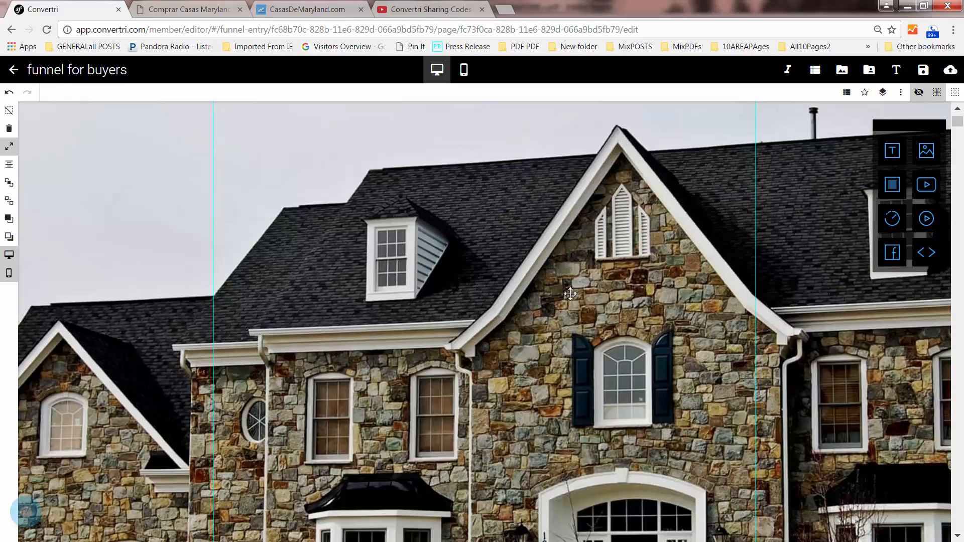
left_click_drag(893, 185, 492, 252)
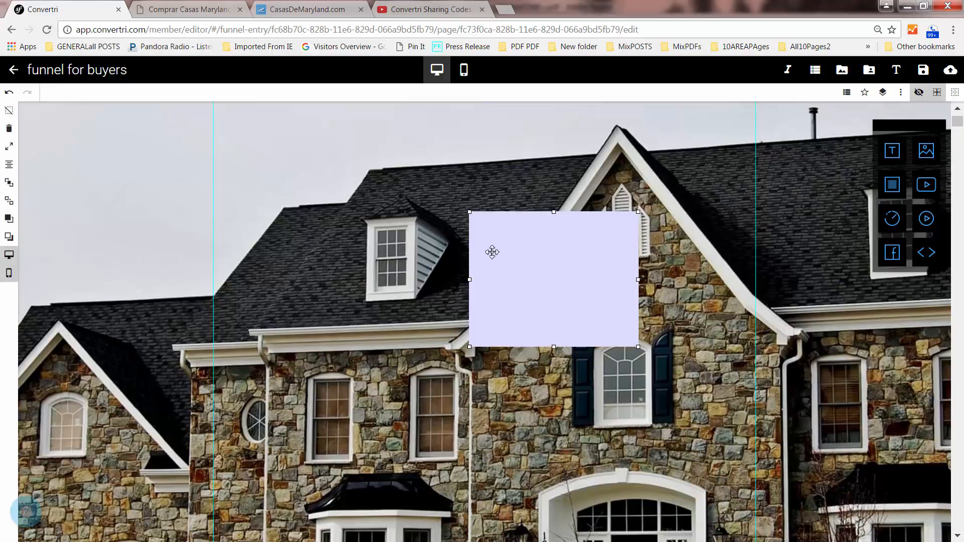
left_click(901, 92)
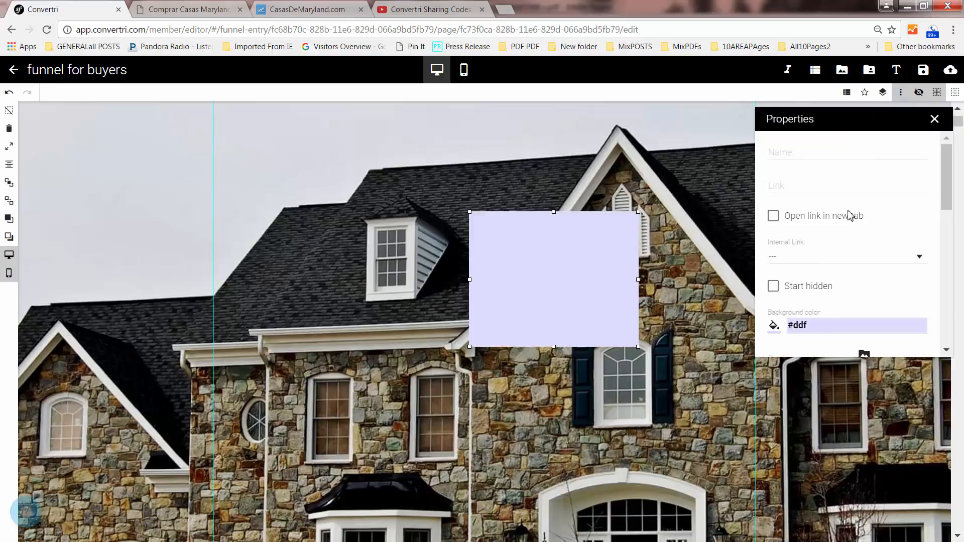
left_click(775, 327)
left_click(908, 332)
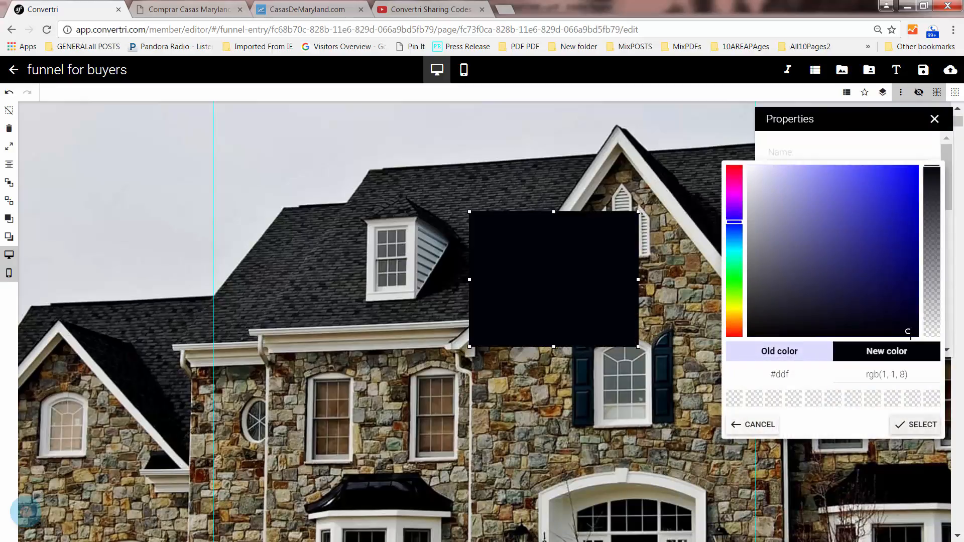
left_click_drag(932, 169, 932, 223)
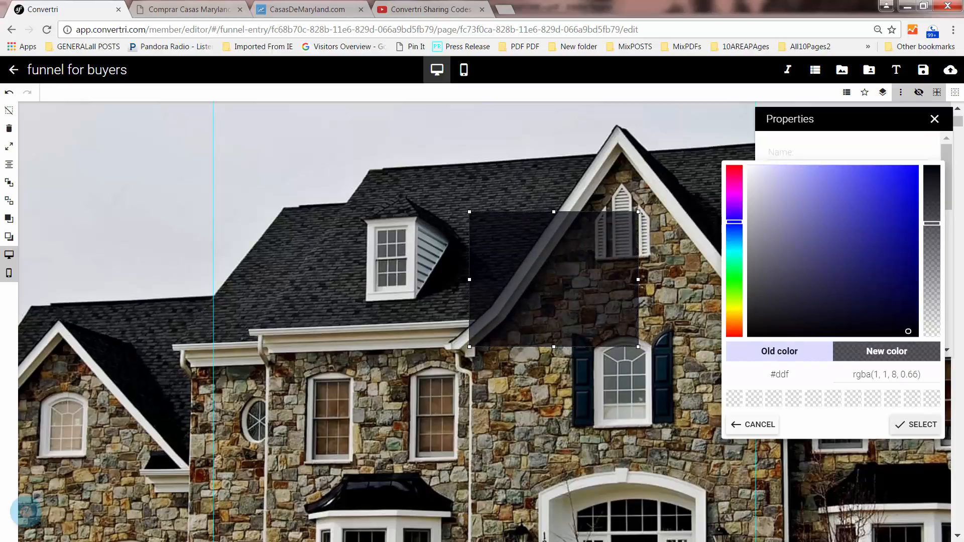
left_click(902, 425)
left_click(935, 120)
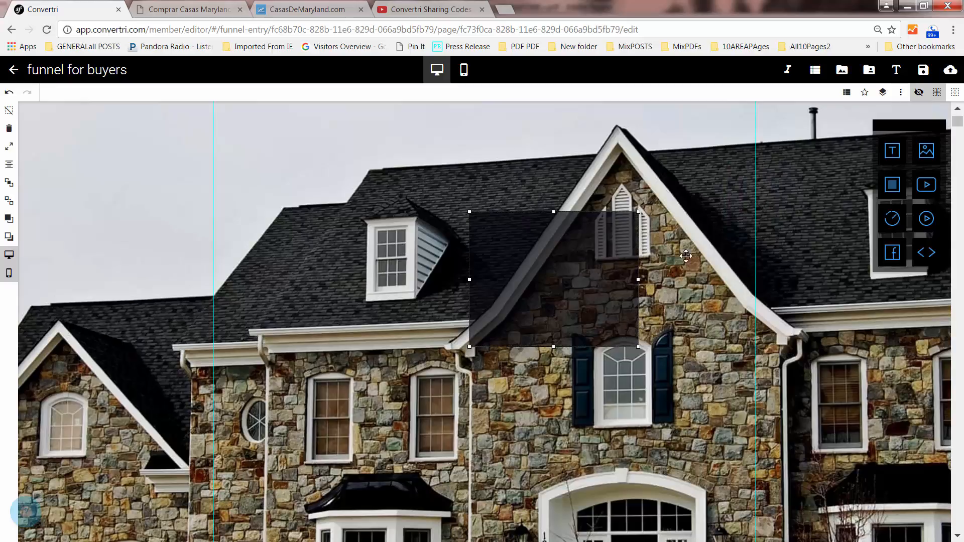
Step: Make the dark overlay box full width and stretch it from the page top down over the whole house picture
left_click(9, 147)
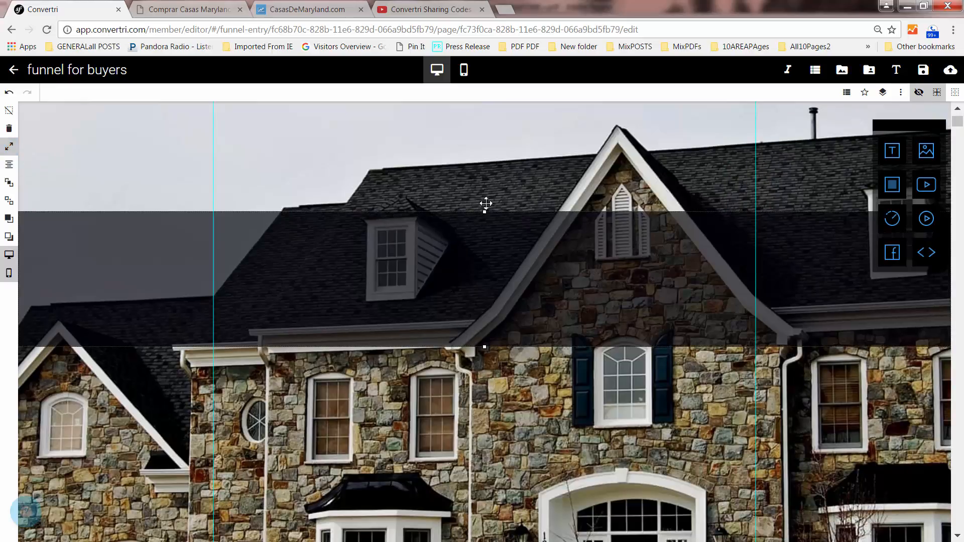
left_click_drag(486, 204, 504, 108)
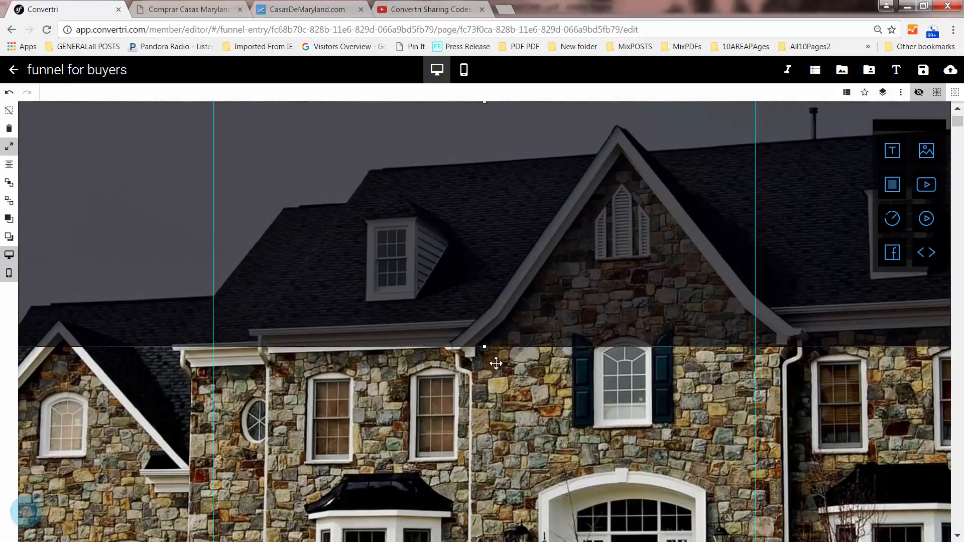
left_click_drag(486, 347, 490, 445)
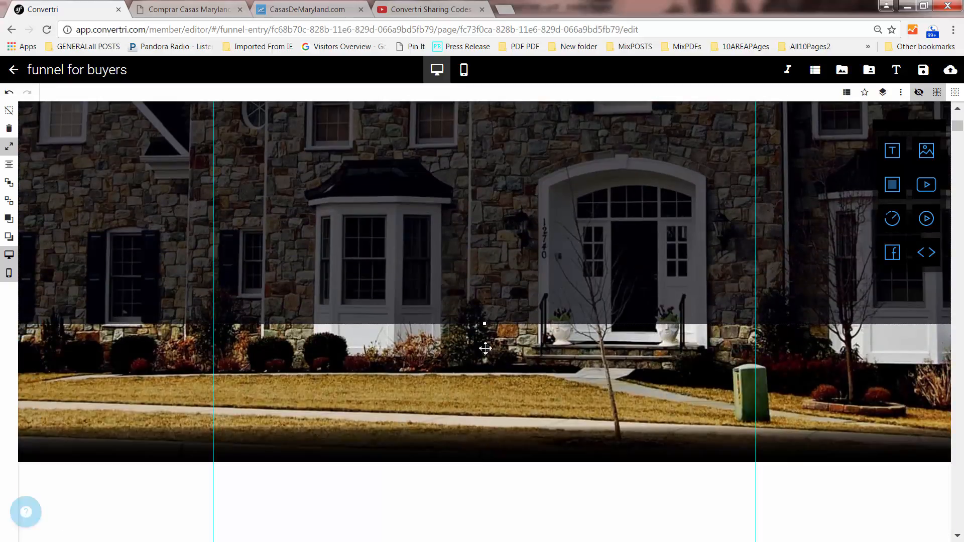
left_click_drag(487, 345, 479, 398)
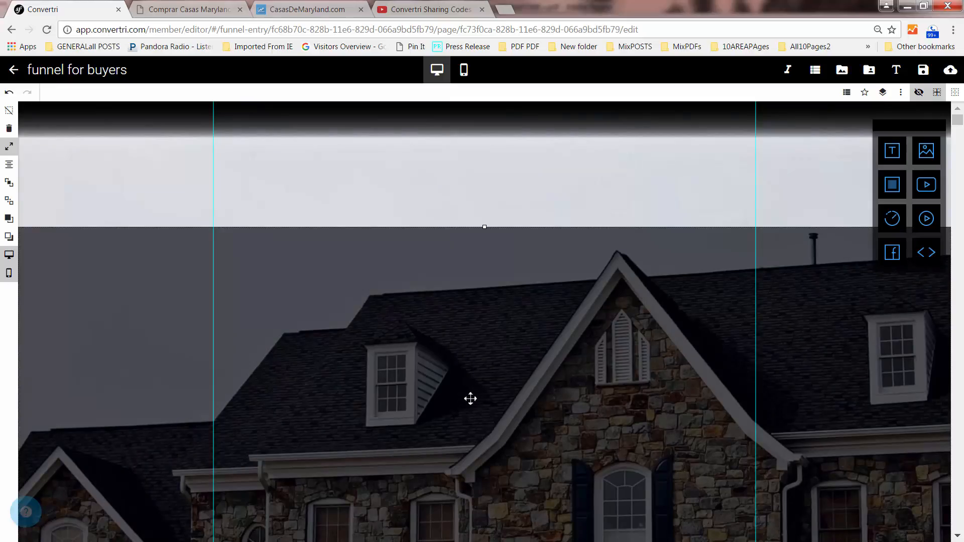
left_click_drag(452, 282, 480, 157)
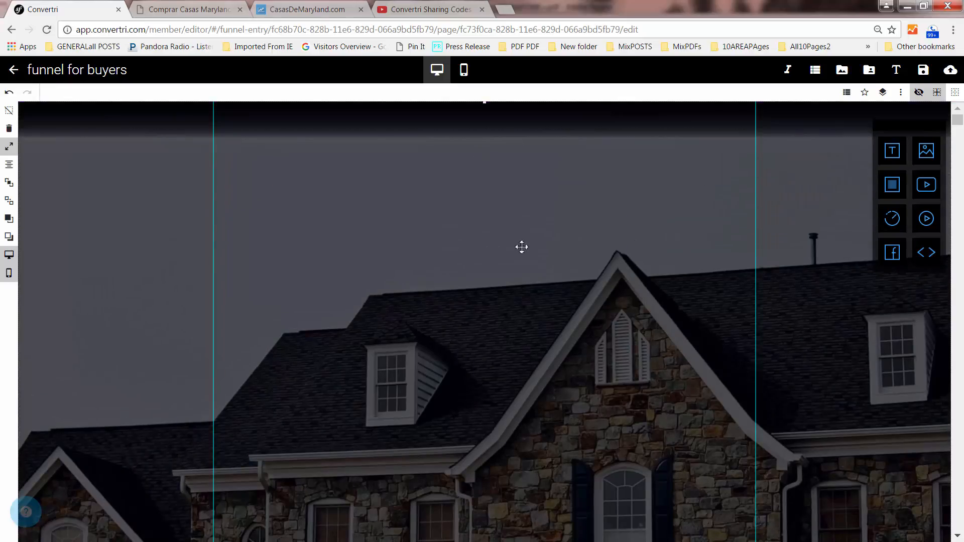
scroll(521, 301, "down", 4)
scroll(521, 310, "up", 4)
scroll(527, 328, "down", 3)
scroll(523, 322, "up", 3)
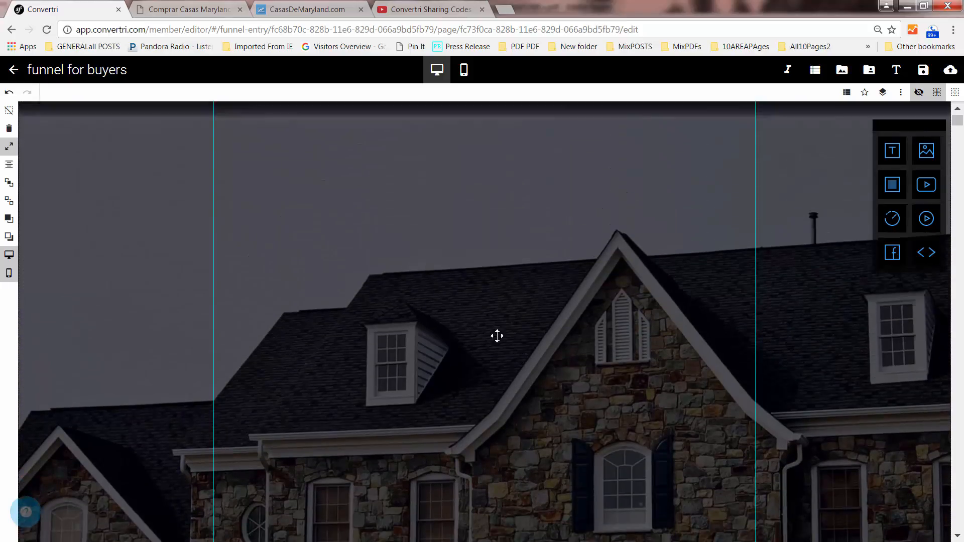
scroll(601, 286, "down", 2)
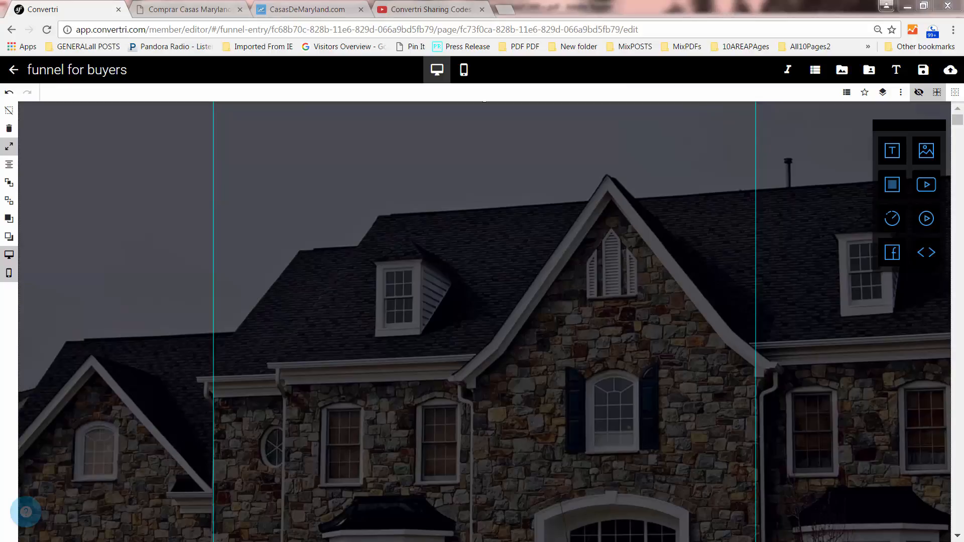
Step: Add a text element with the placeholder "dfsdfsd" over the roof, format it as Heading 1 and color it rgb(244, 234, 234)
left_click_drag(891, 157, 487, 256)
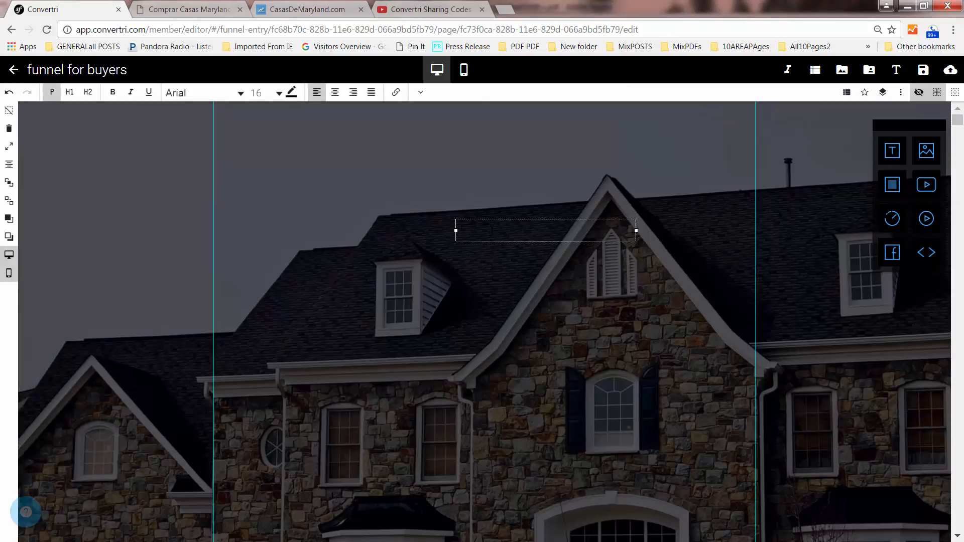
left_click_drag(491, 230, 450, 233)
left_click(69, 93)
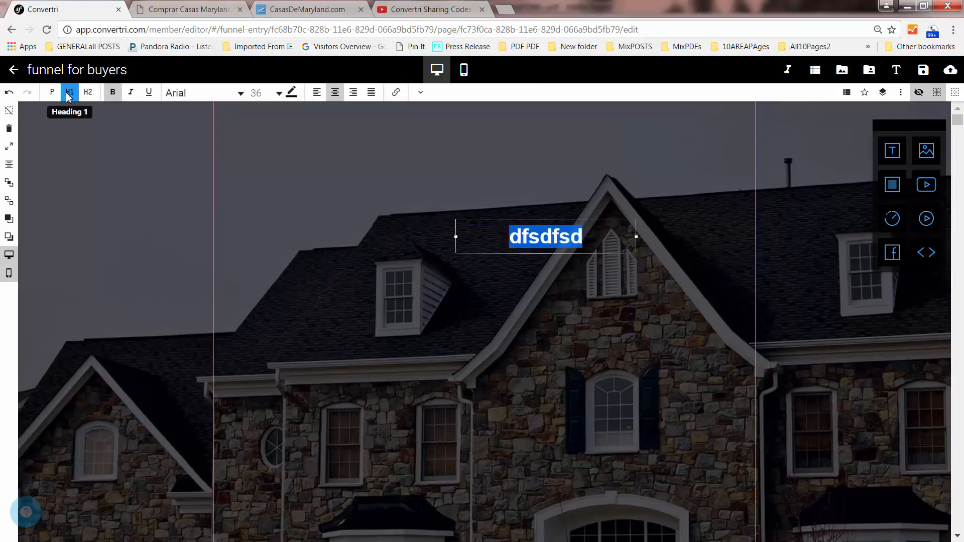
left_click(291, 94)
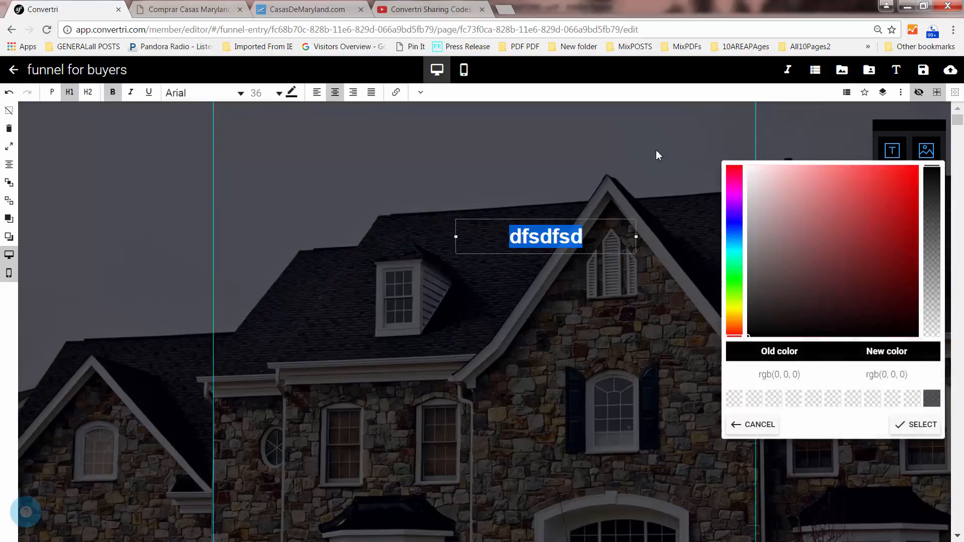
left_click(754, 172)
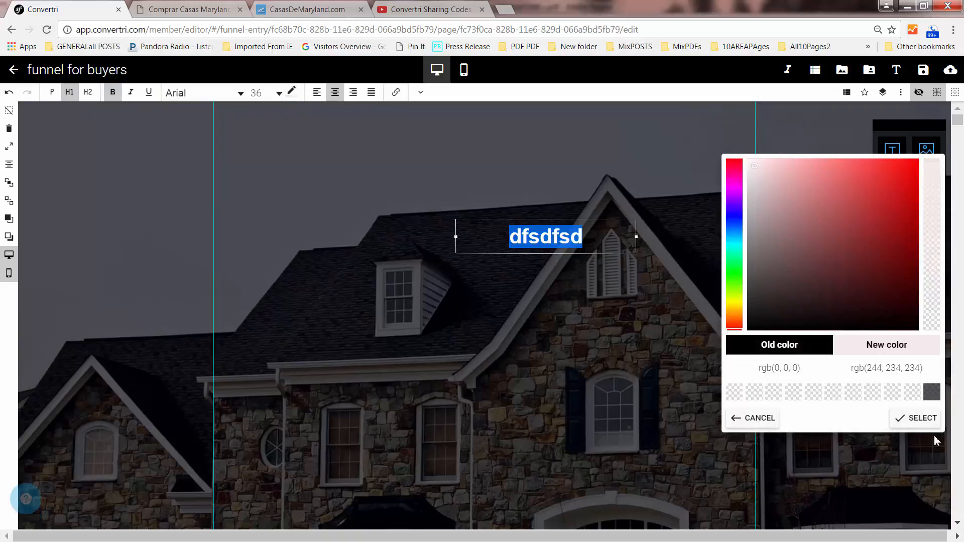
left_click(923, 426)
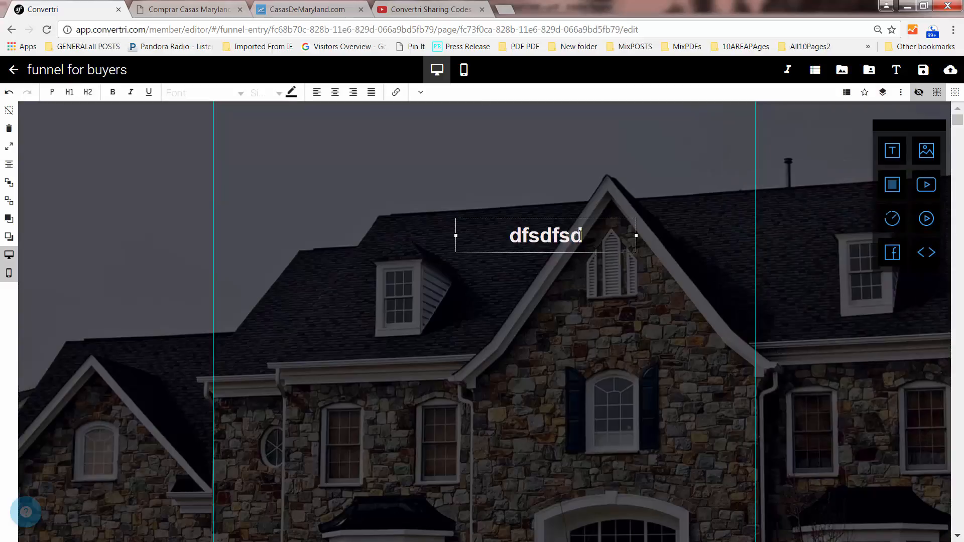
Step: Try the Black Ops One and Frijole fonts on the placeholder heading
double_click(580, 236)
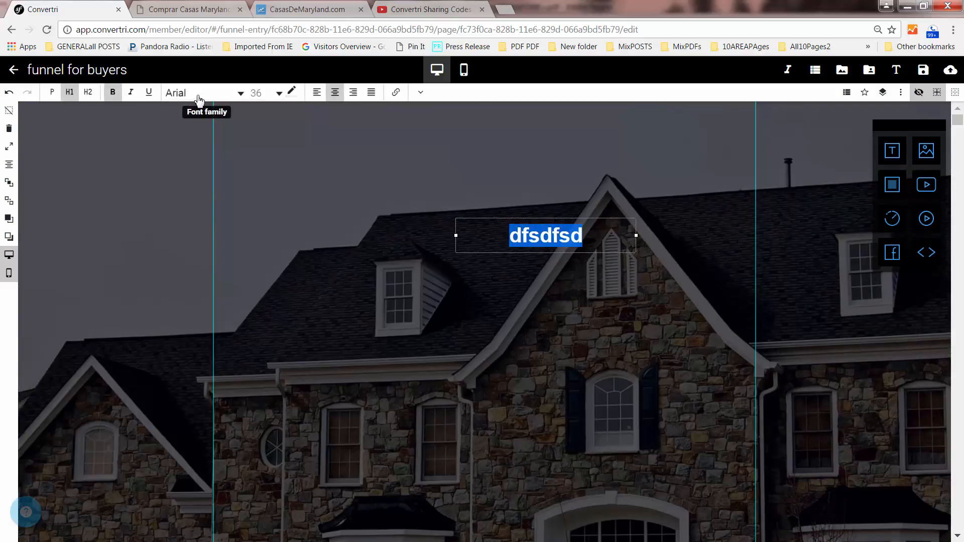
left_click(199, 98)
scroll(198, 130, "down", 2)
left_click(204, 113)
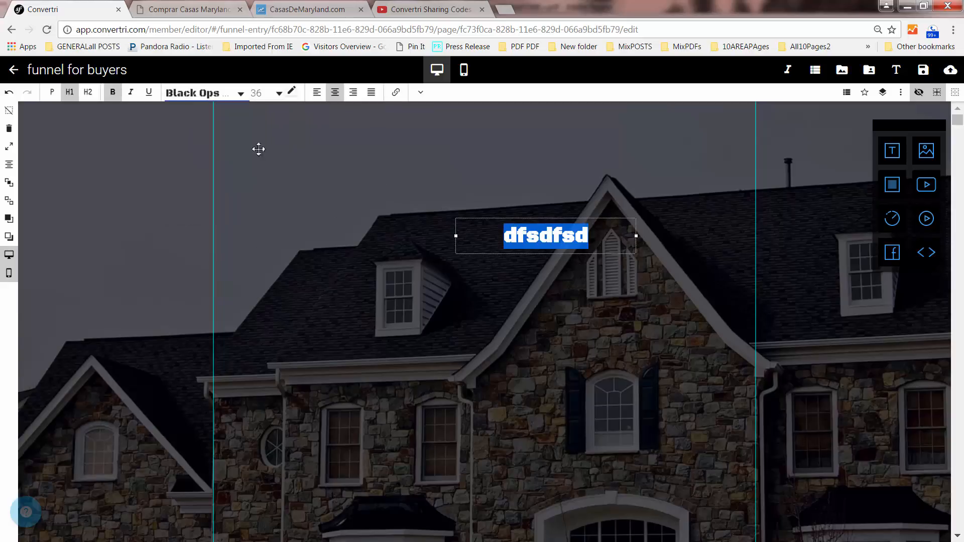
left_click(243, 95)
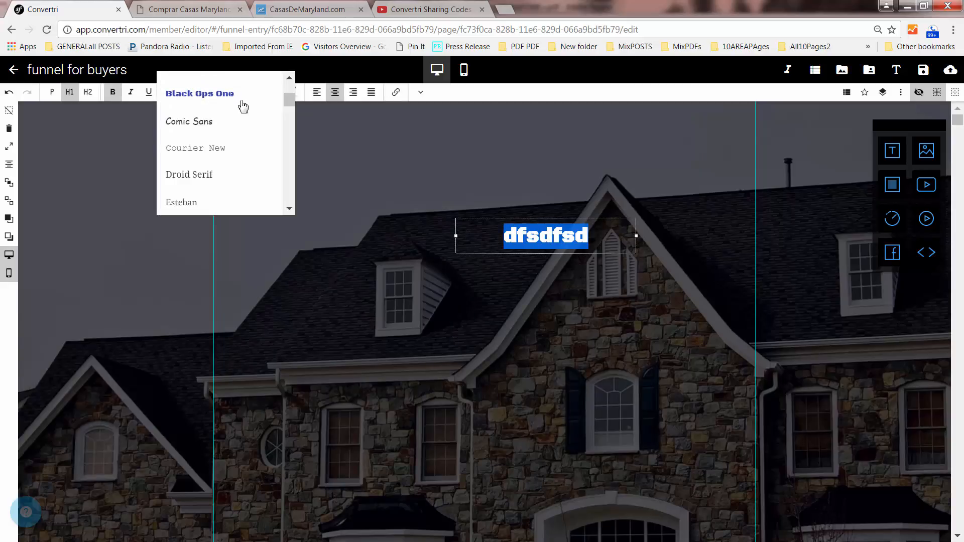
scroll(223, 155, "down", 2)
scroll(223, 154, "down", 1)
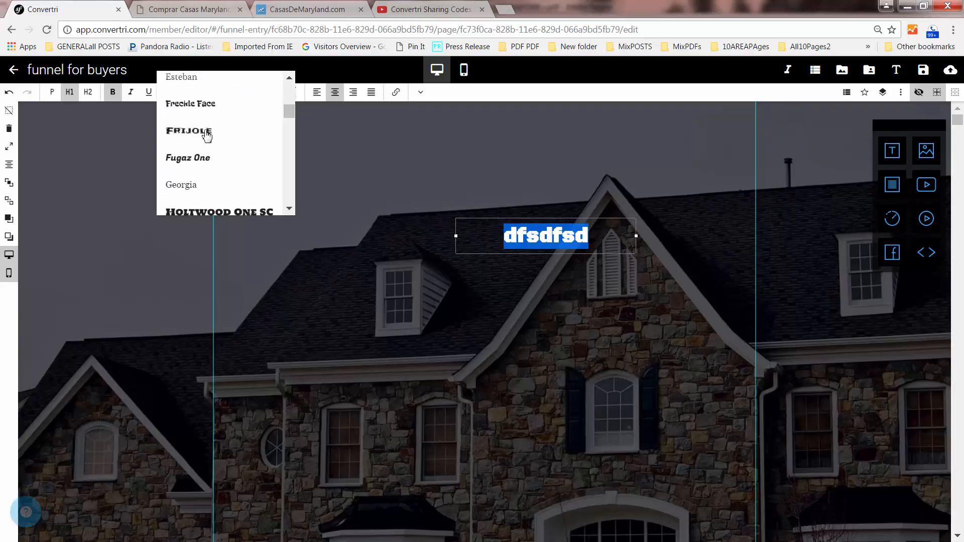
left_click(206, 136)
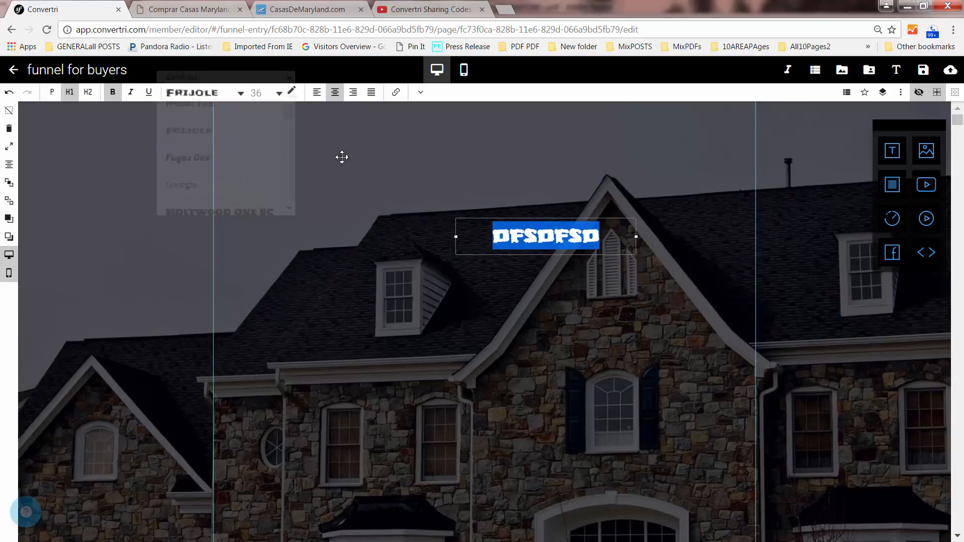
Step: Set the heading's font to Lemon and make it read "Are you looking to buy a home in the next...", centered near the page top
left_click(215, 96)
scroll(231, 123, "down", 1)
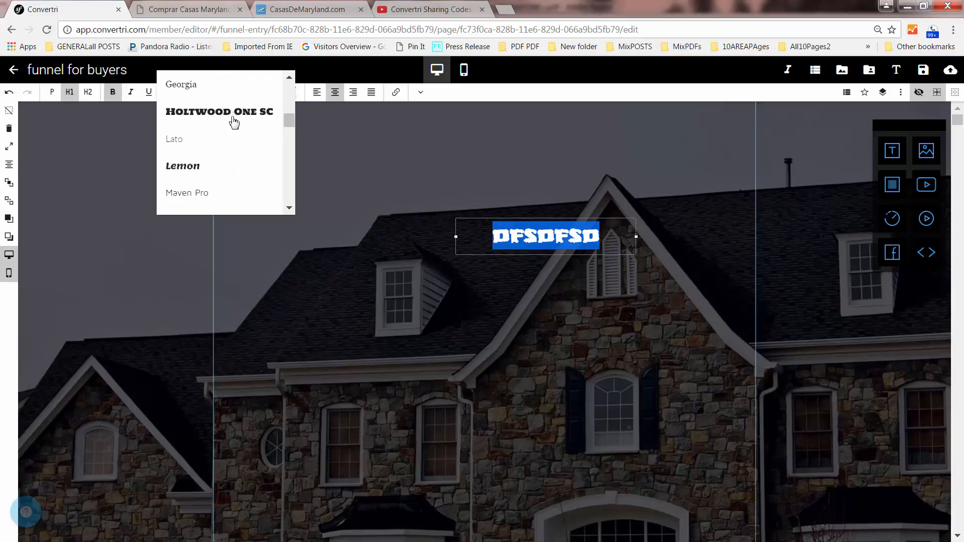
left_click(198, 165)
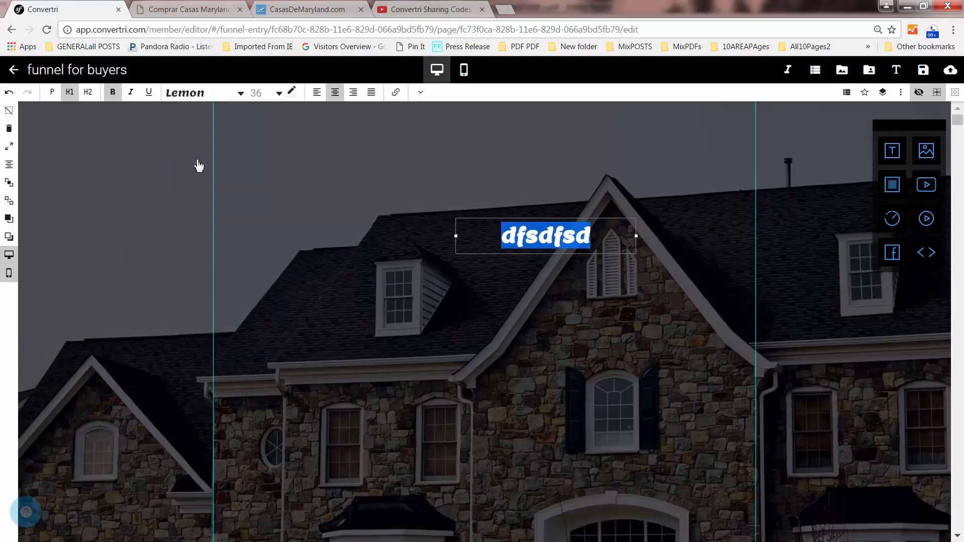
left_click(490, 289)
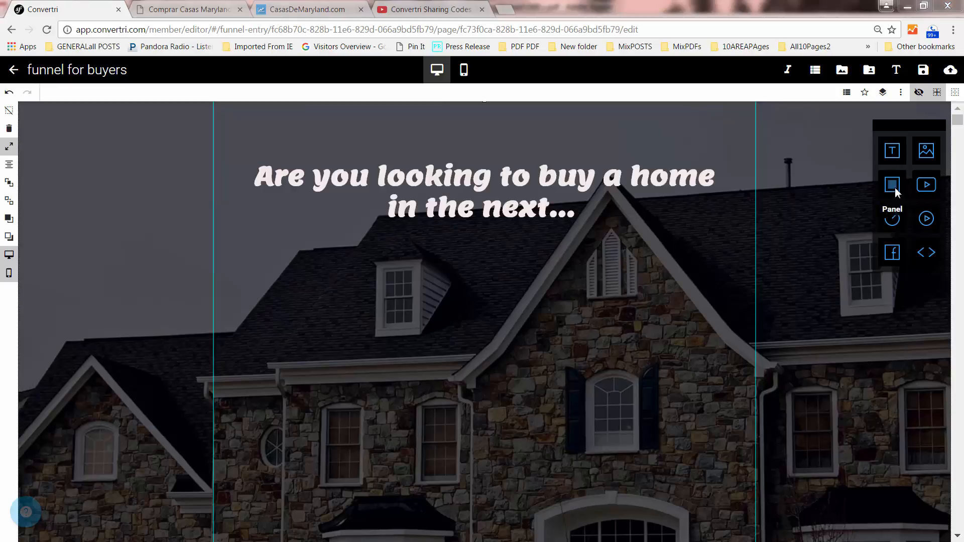
Step: Add a text element below the headline reading "I Want to Buy Now!" in bold white Arial, size 30
left_click_drag(892, 185, 607, 280)
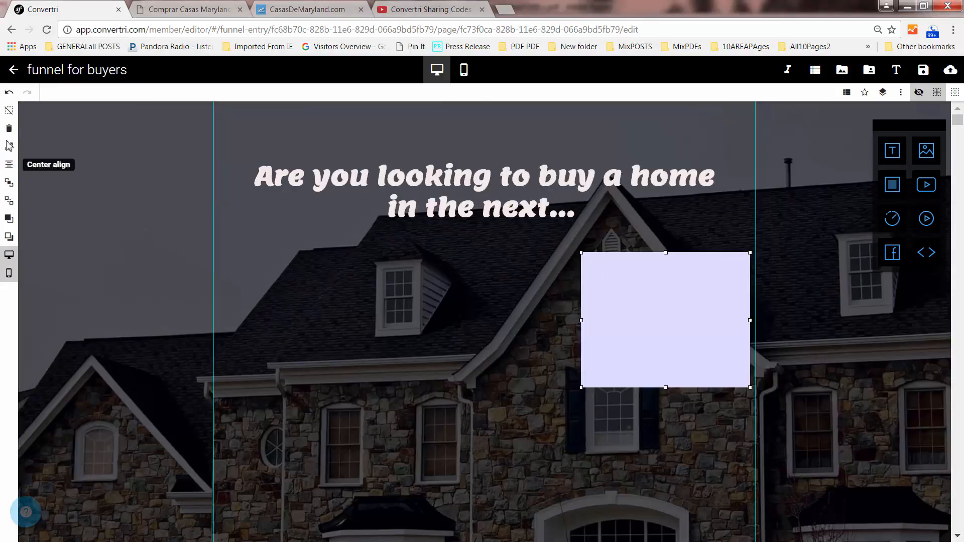
left_click(9, 130)
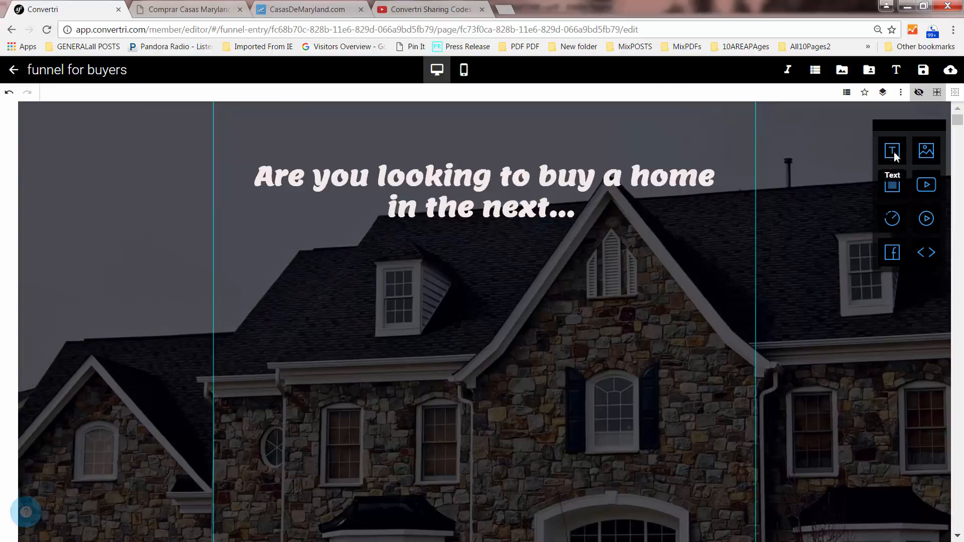
left_click_drag(893, 151, 280, 321)
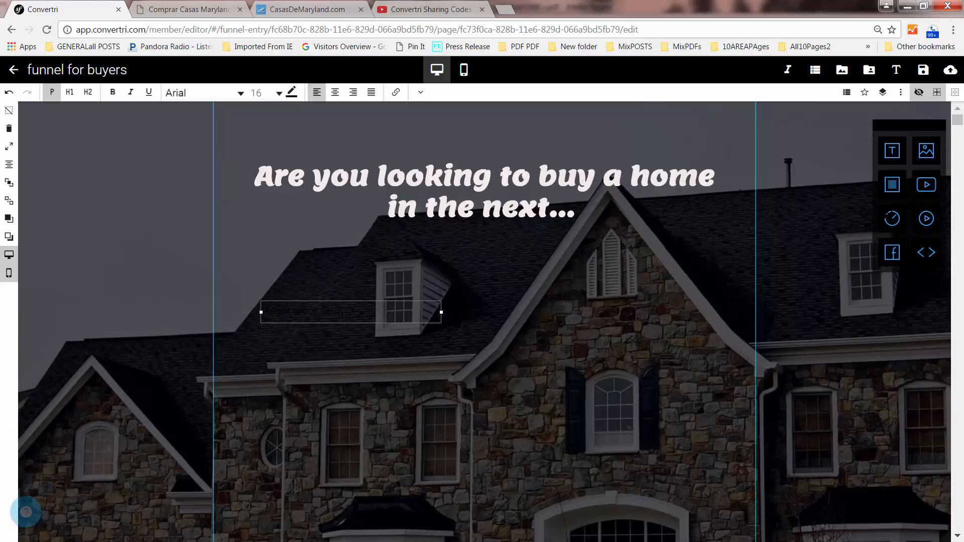
left_click_drag(343, 312, 257, 315)
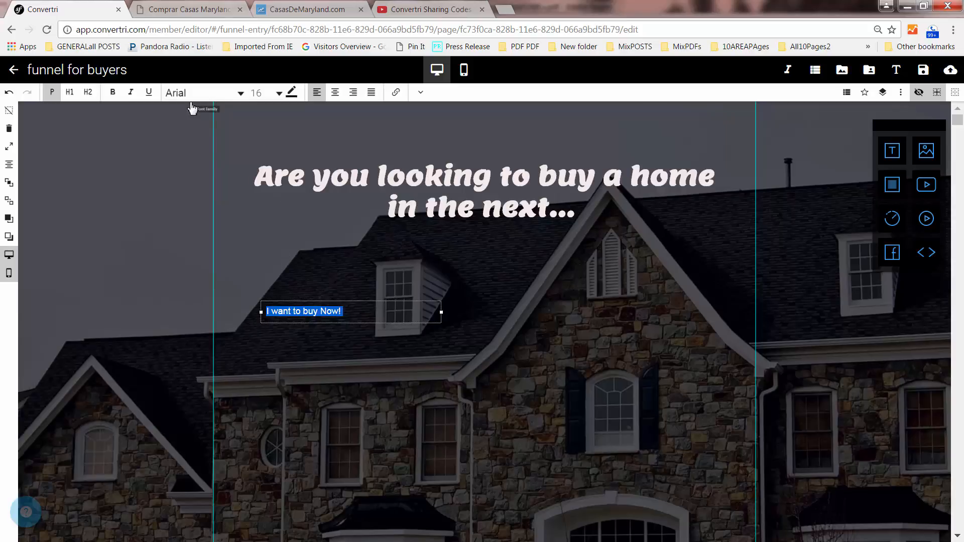
left_click(112, 92)
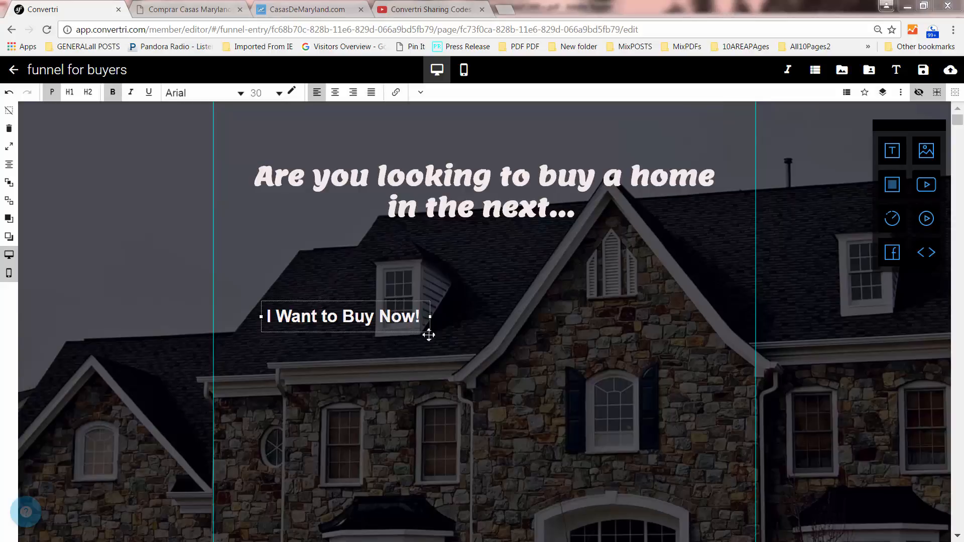
Step: Set the "I Want to Buy Now!" text's background color to bright green rgb(57, 250, 6)
left_click(901, 93)
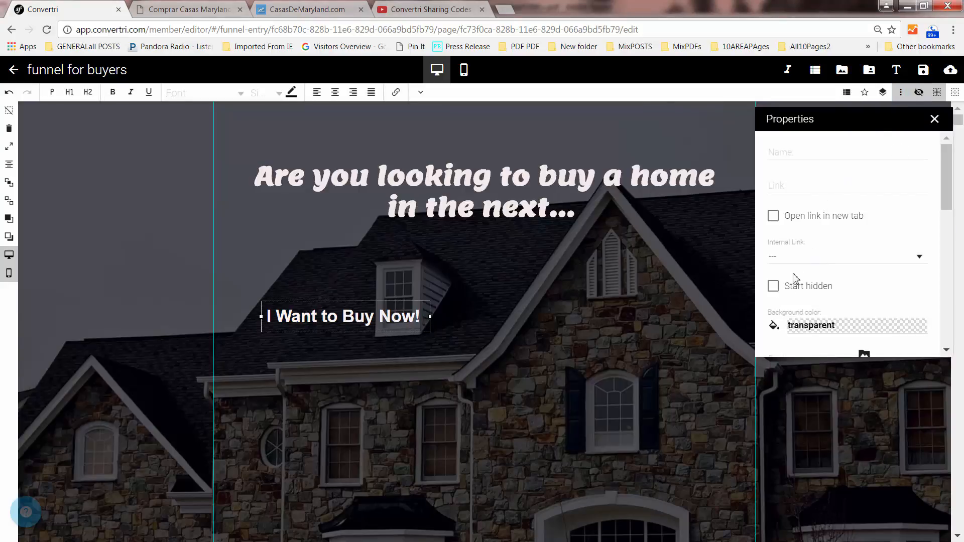
left_click(773, 326)
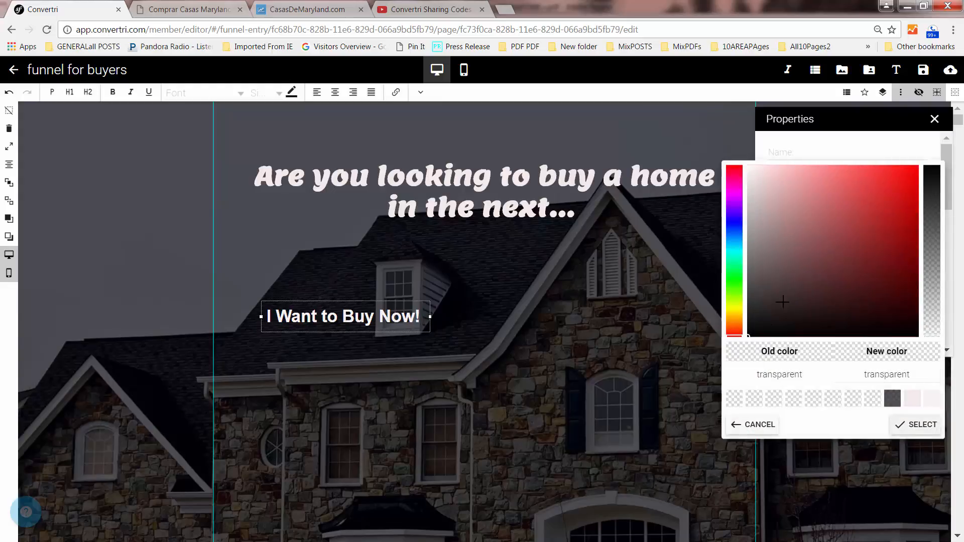
left_click(734, 286)
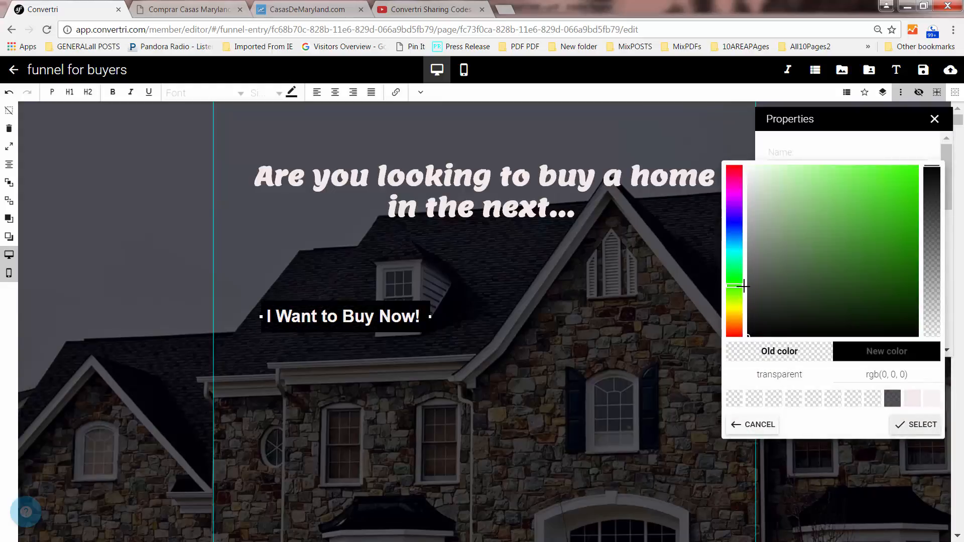
left_click(916, 169)
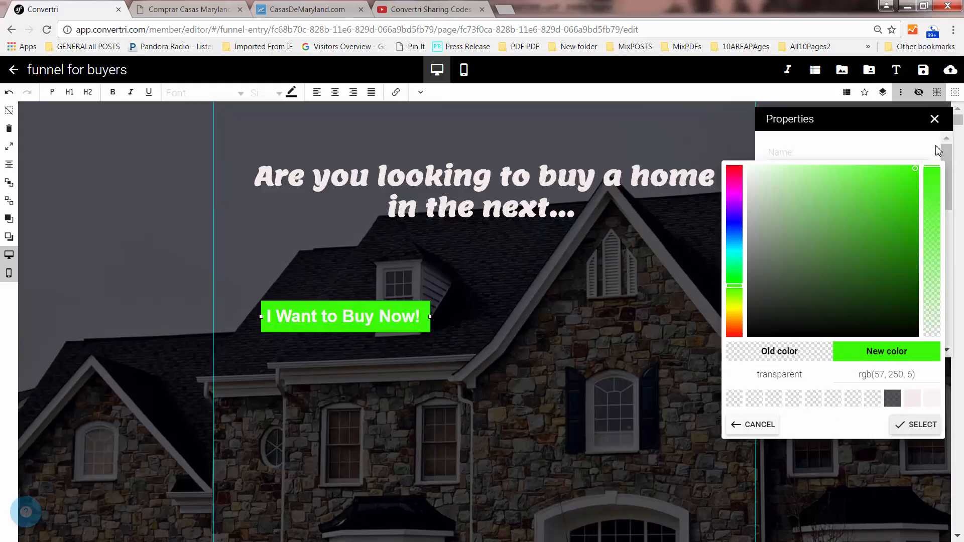
left_click(915, 425)
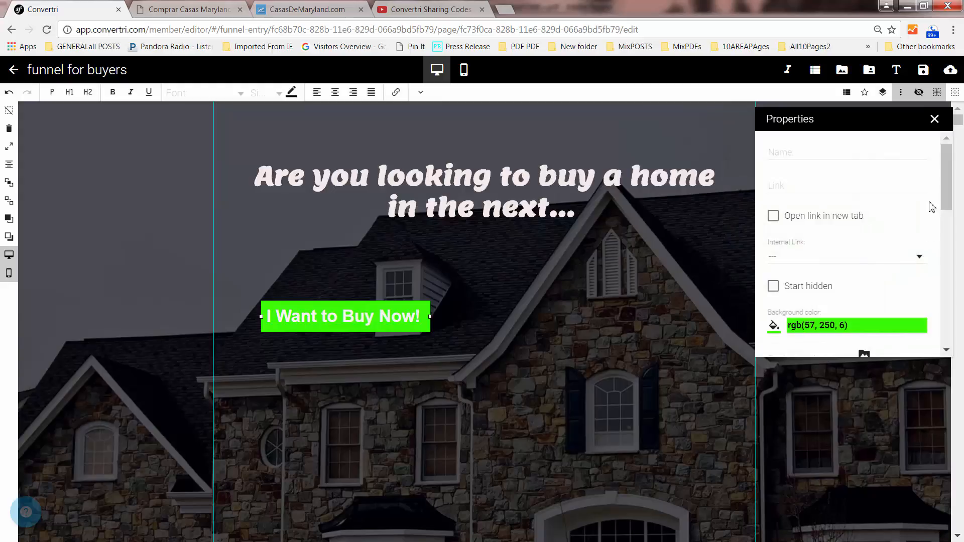
Step: Round all four corners of the green "I Want to Buy Now!" button with a border radius of 20
left_click_drag(942, 200, 942, 282)
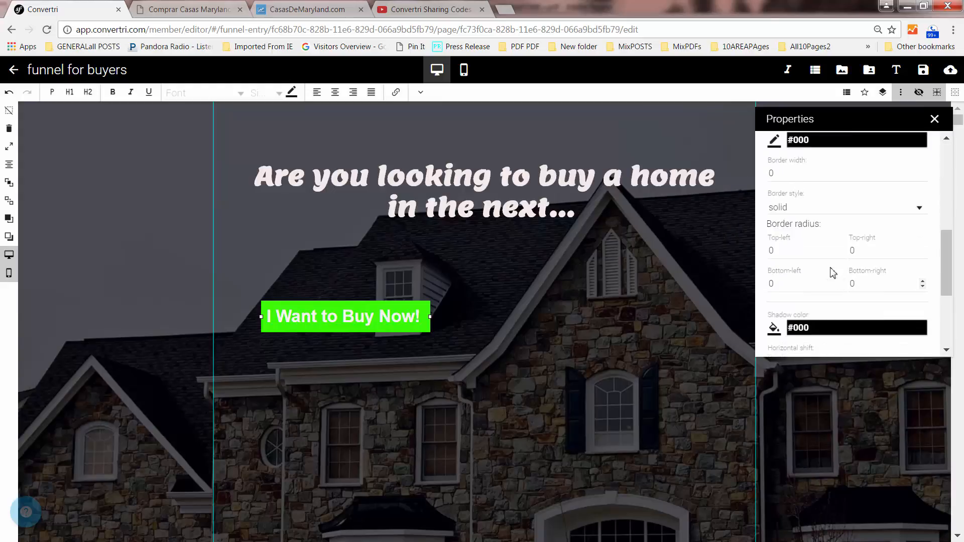
left_click_drag(796, 251, 753, 257)
type("20")
left_click_drag(874, 251, 829, 255)
type("20")
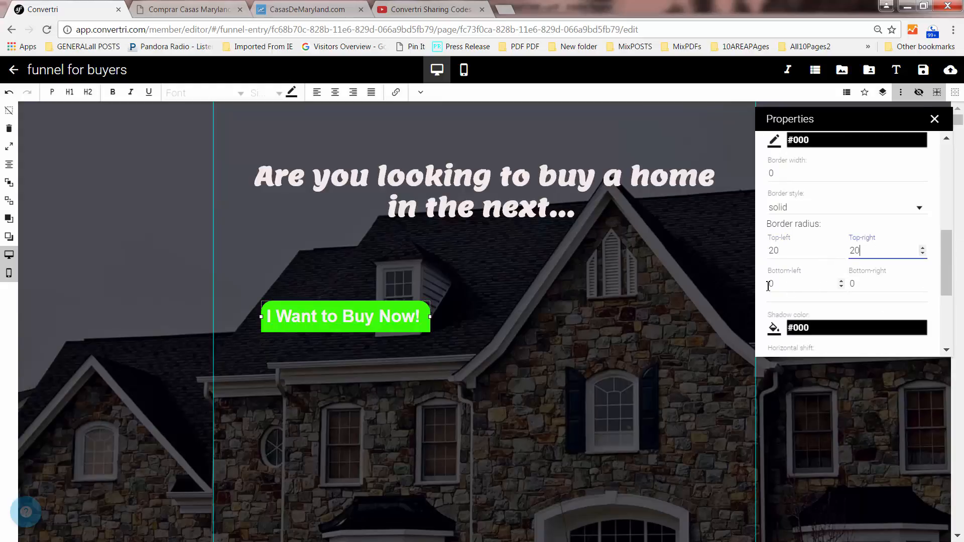
left_click_drag(783, 285, 759, 287)
type("20")
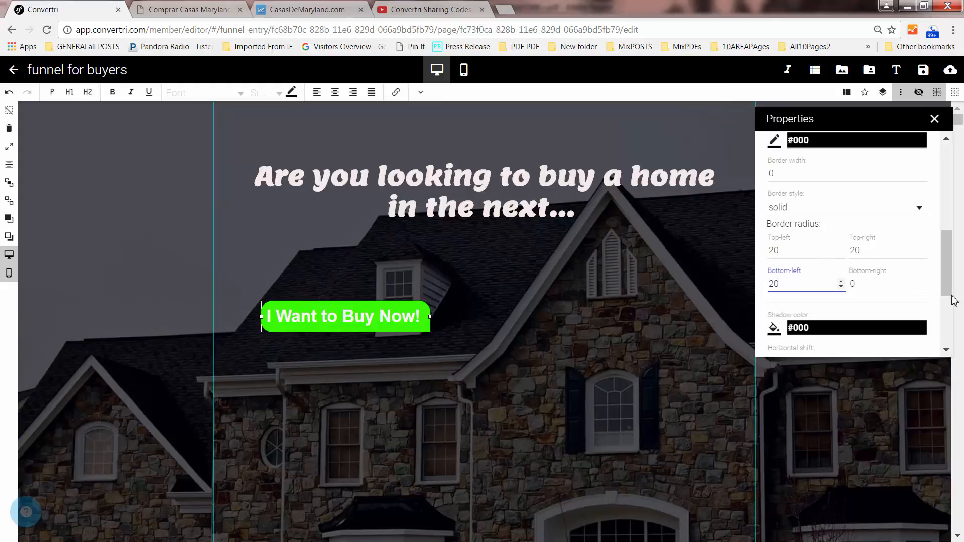
left_click_drag(923, 284, 831, 285)
type("20")
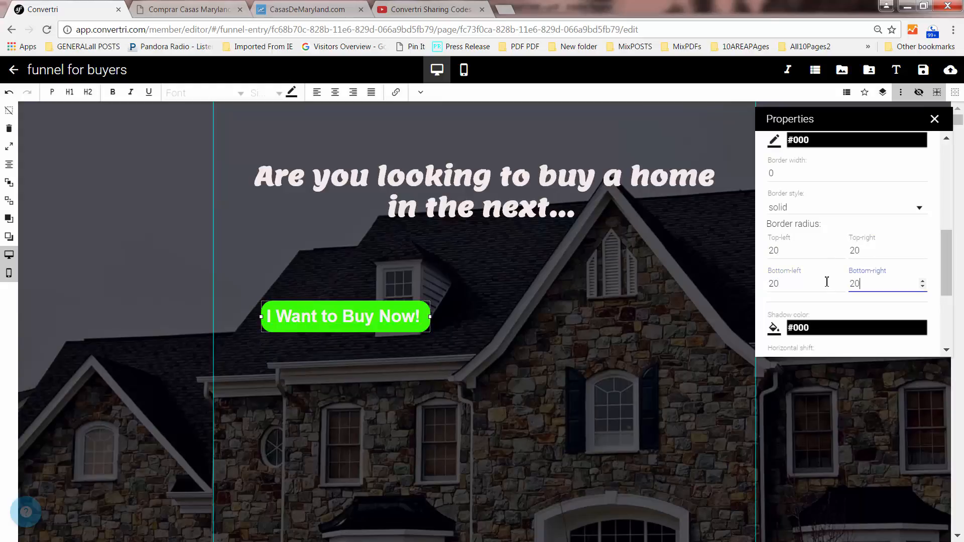
scroll(830, 273, "down", 1)
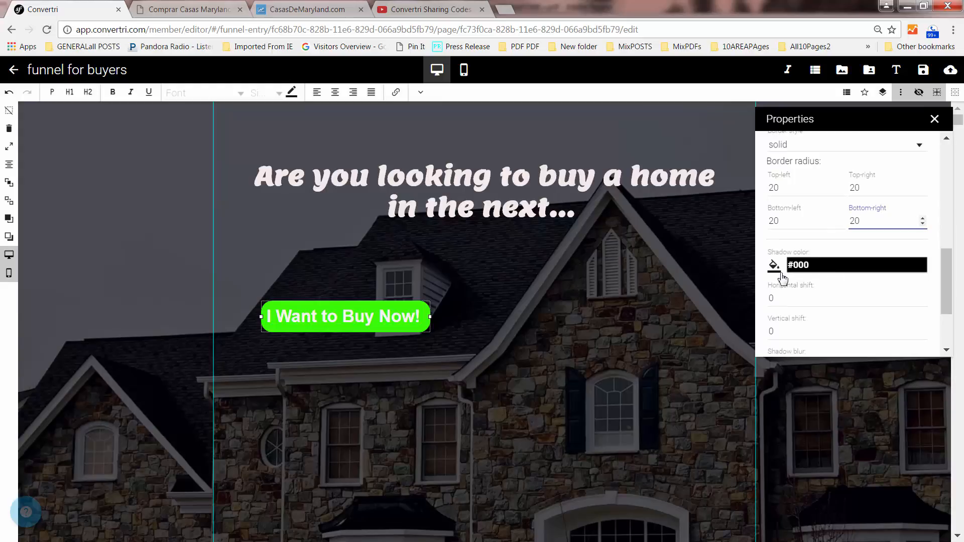
Step: Make the "I Want to Buy Now!" button's green background semi-transparent, using rgba(57, 250, 6, 0.29)
scroll(829, 271, "up", 2)
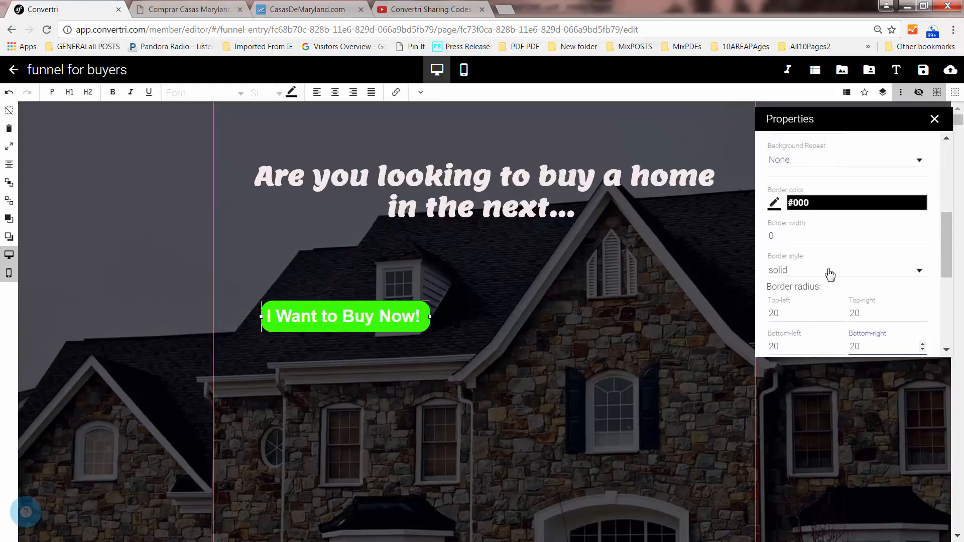
scroll(829, 271, "up", 1)
scroll(826, 275, "down", 2)
scroll(824, 256, "up", 2)
scroll(823, 255, "down", 1)
scroll(827, 256, "up", 2)
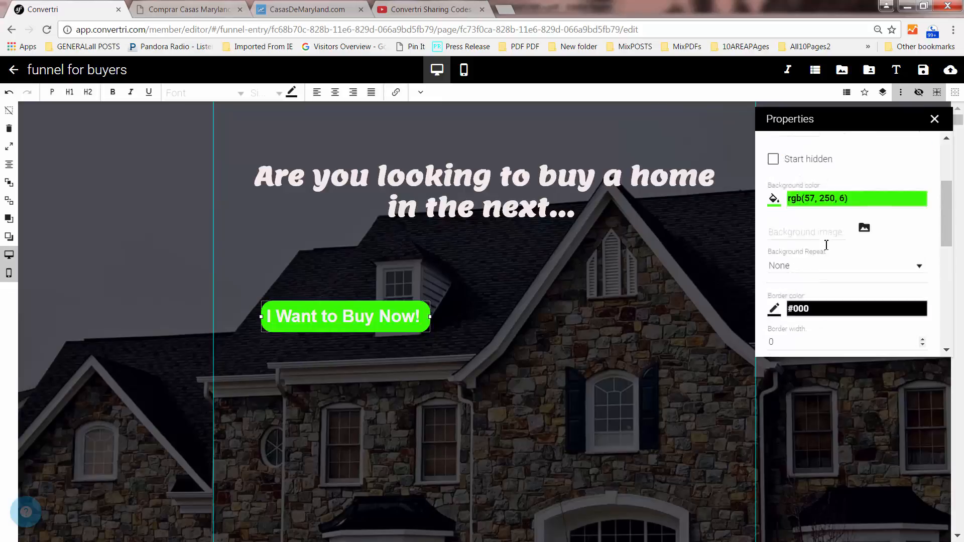
left_click(777, 225)
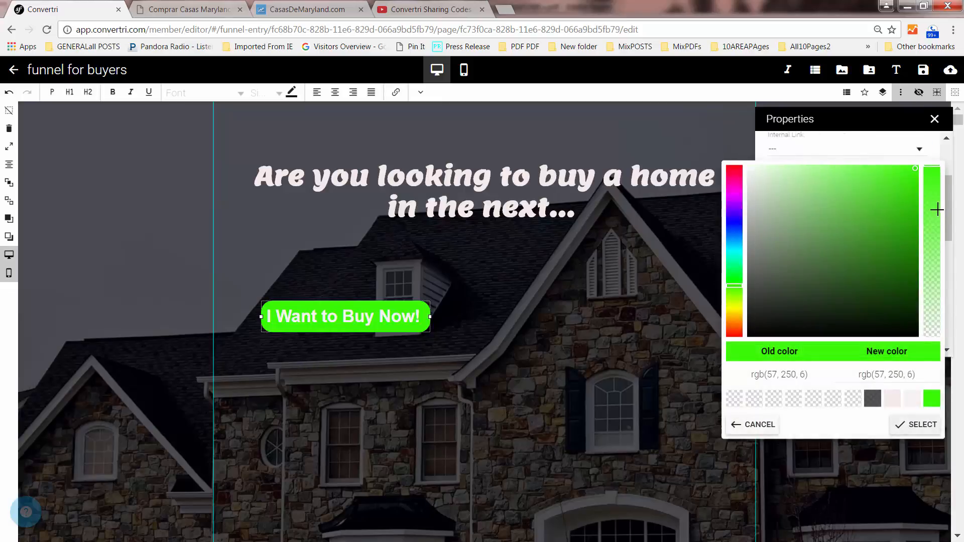
left_click_drag(933, 174, 924, 294)
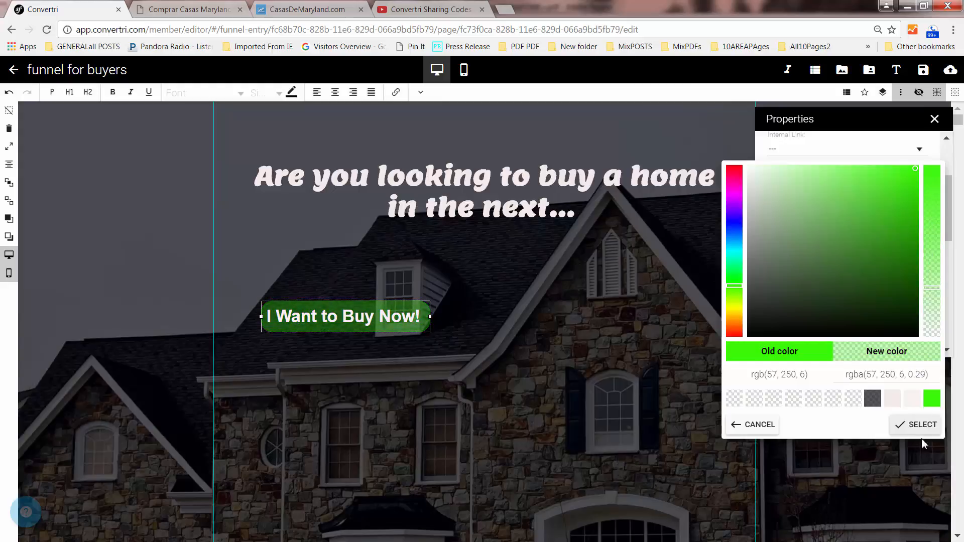
left_click(918, 425)
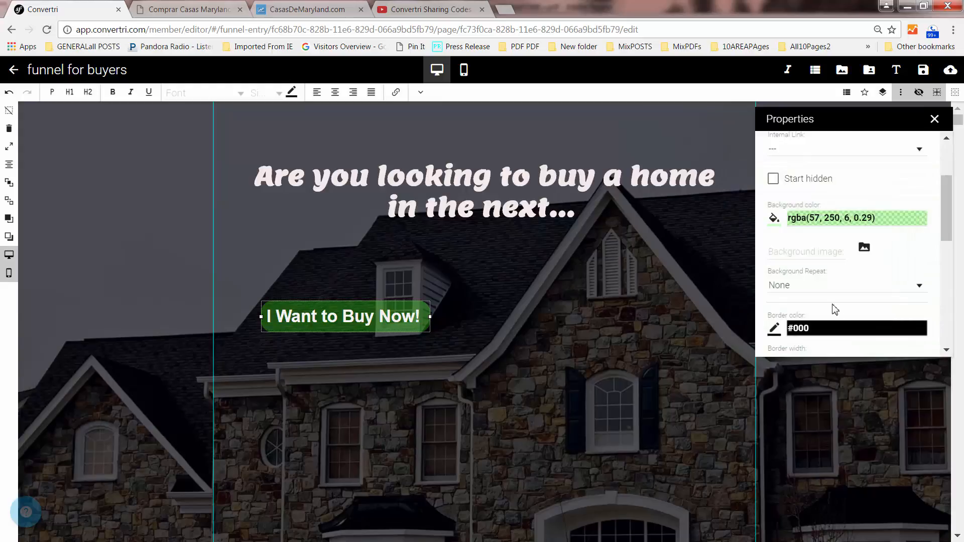
Step: Give the "I Want to Buy Now!" button a dotted border of width 1 in bright green rgb(57, 250, 6)
scroll(833, 308, "down", 2)
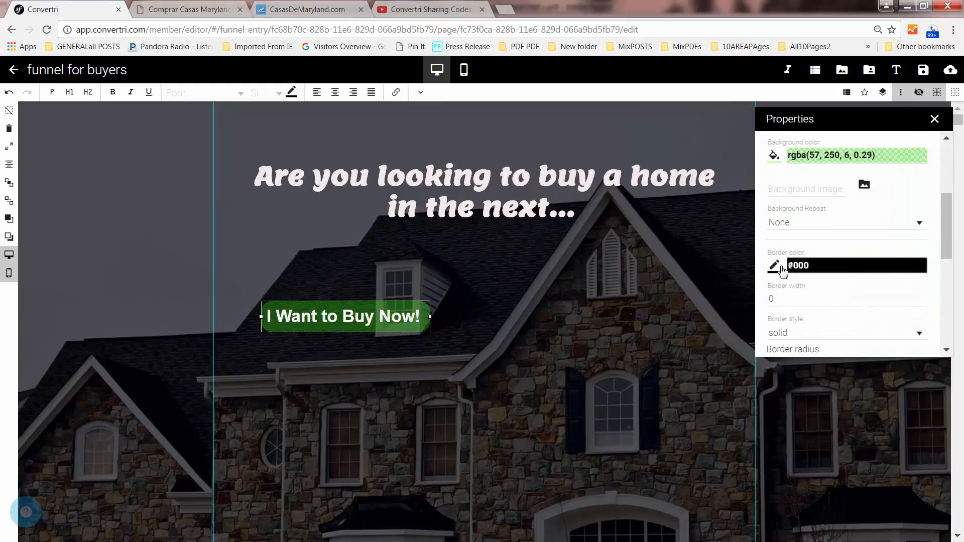
left_click(780, 268)
left_click(914, 402)
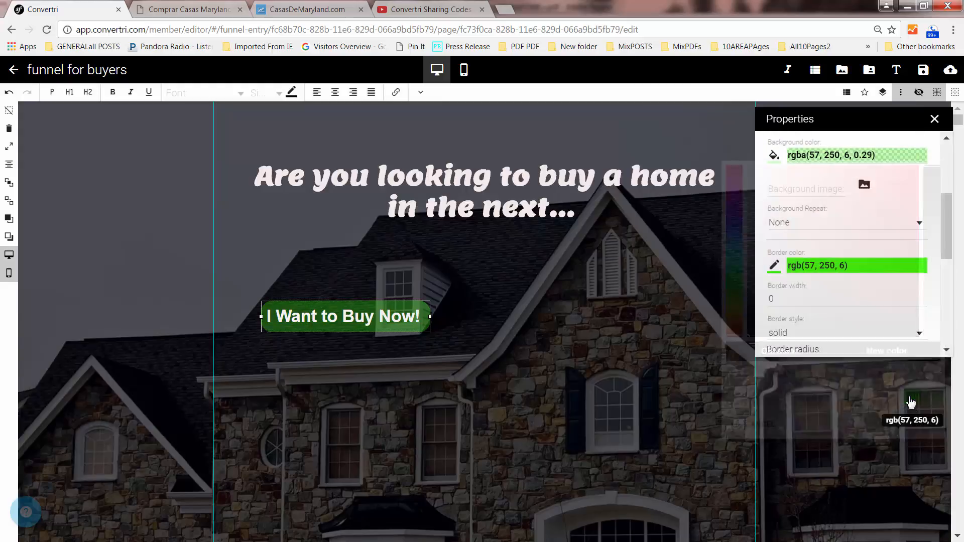
scroll(809, 301, "down", 2)
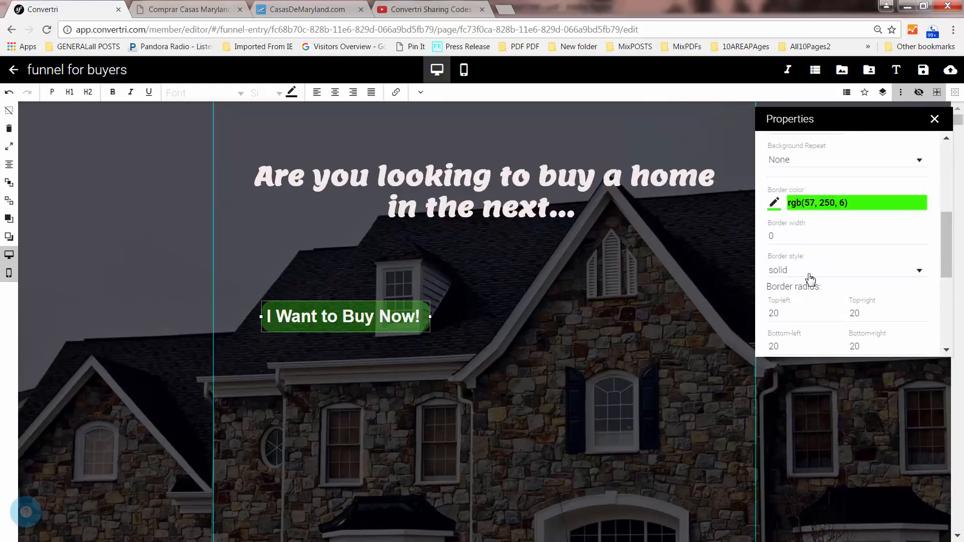
left_click(809, 281)
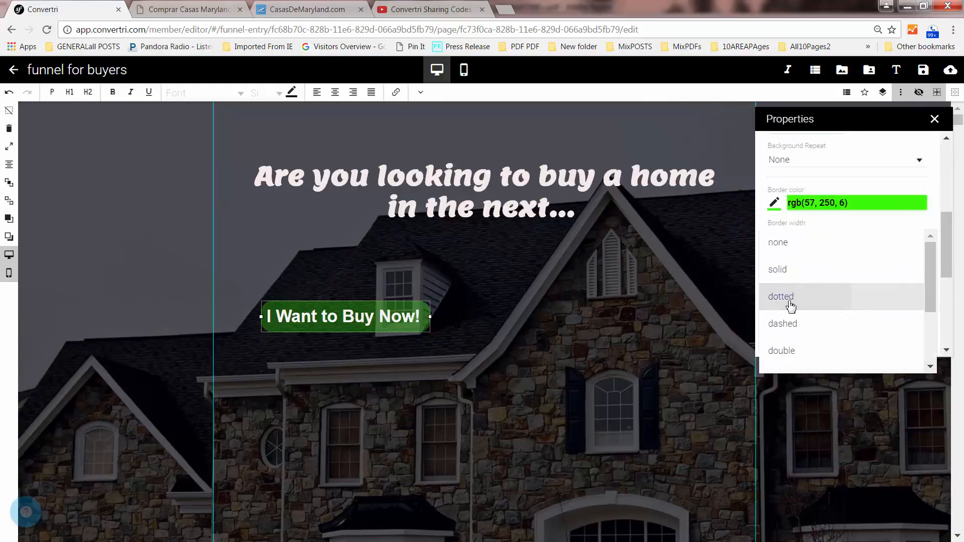
left_click(791, 301)
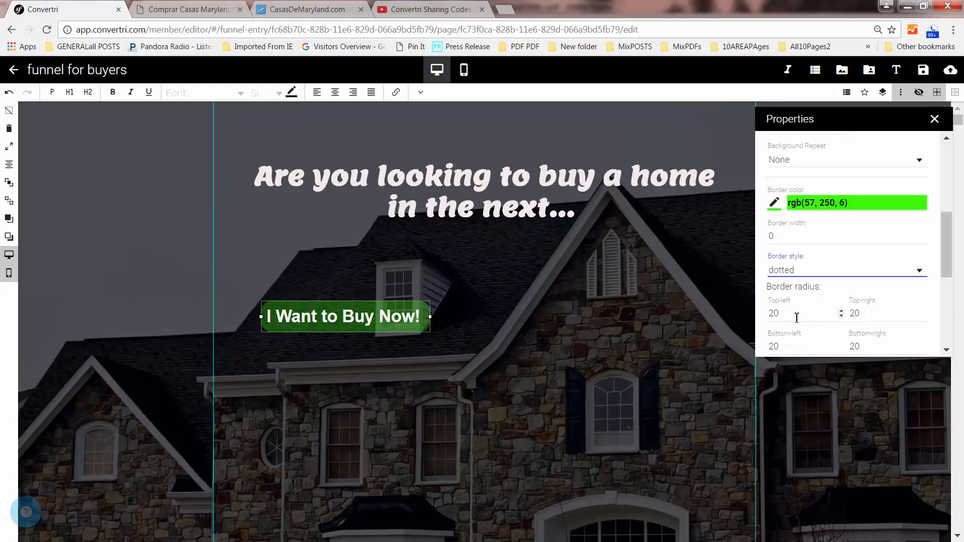
mouse_move(944, 275)
left_mouse_down()
mouse_move(947, 302)
mouse_move(946, 271)
left_mouse_up()
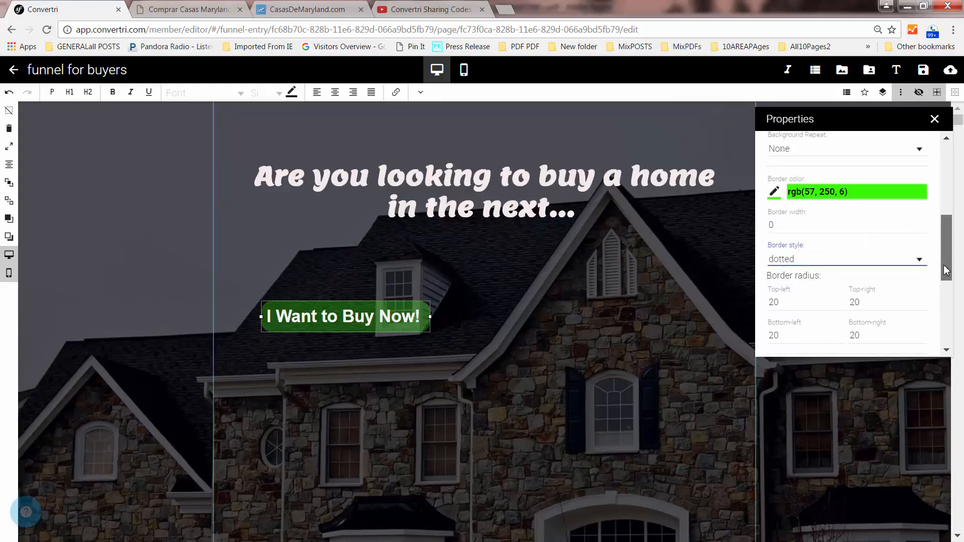
double_click(771, 227)
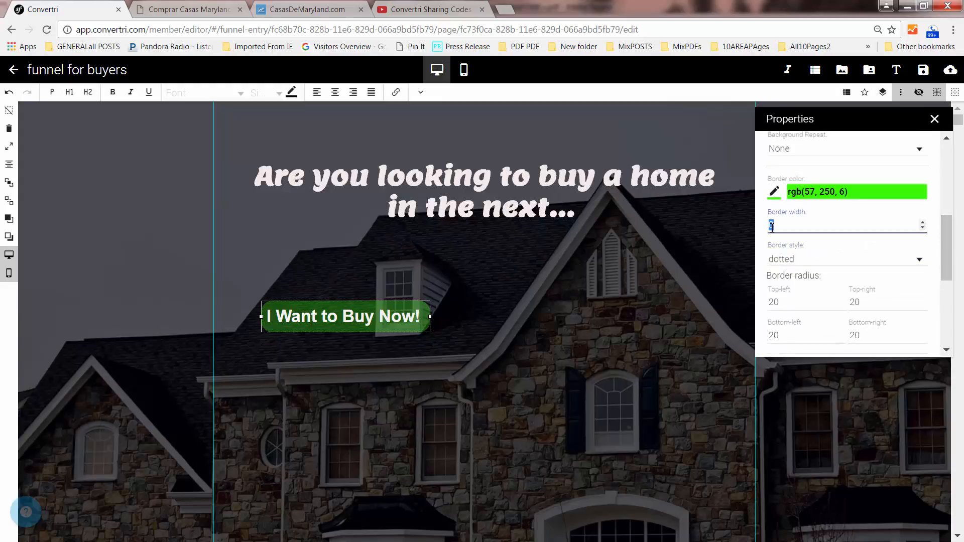
type("2")
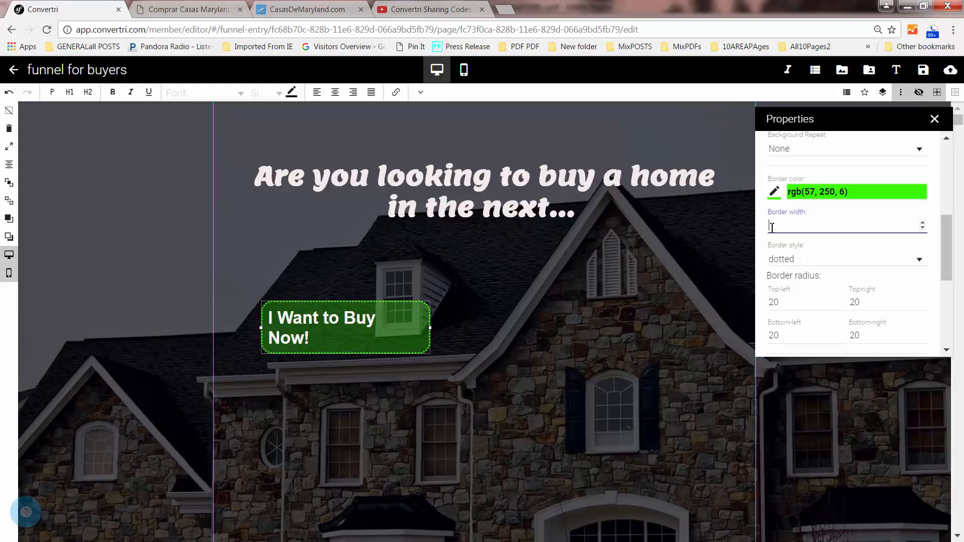
key("BackSpace")
type("1")
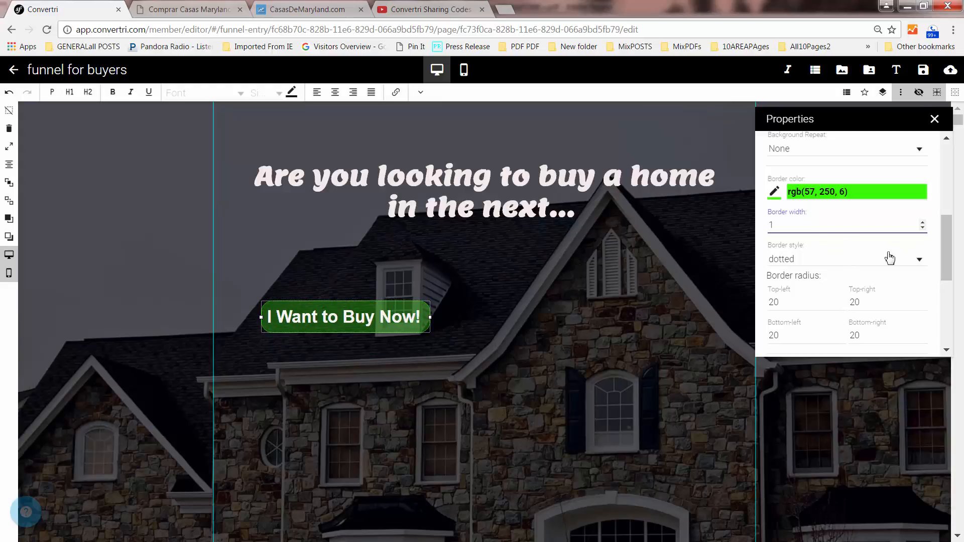
Step: Add a bright green rgb(57, 250, 6) shadow to the button with horizontal shift 5, vertical shift 5 and blur 25
left_click_drag(947, 259, 934, 321)
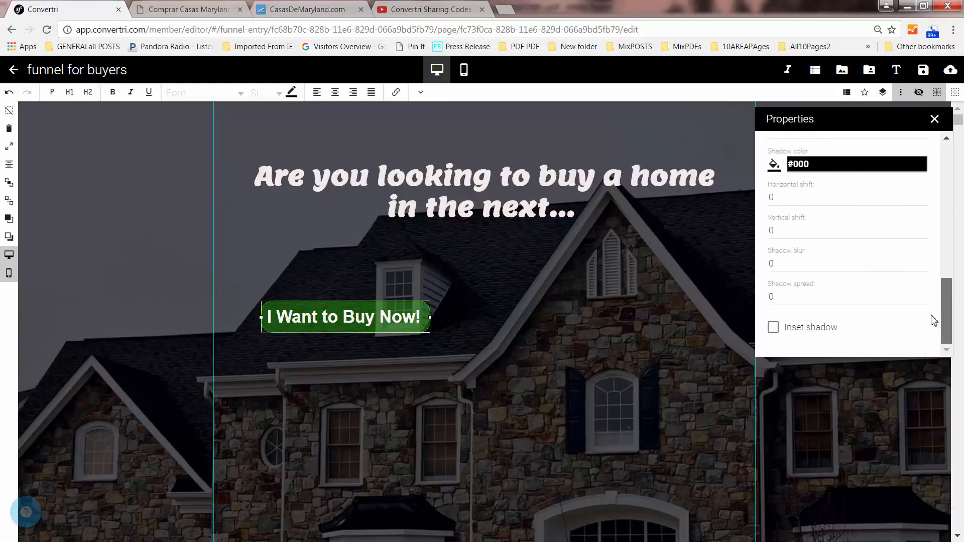
left_click(774, 165)
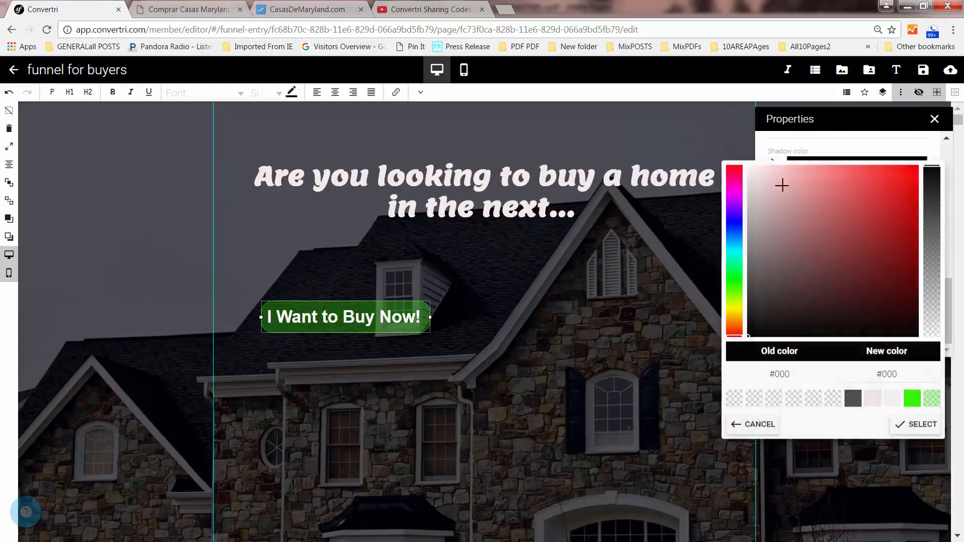
left_click(912, 399)
left_click(800, 202)
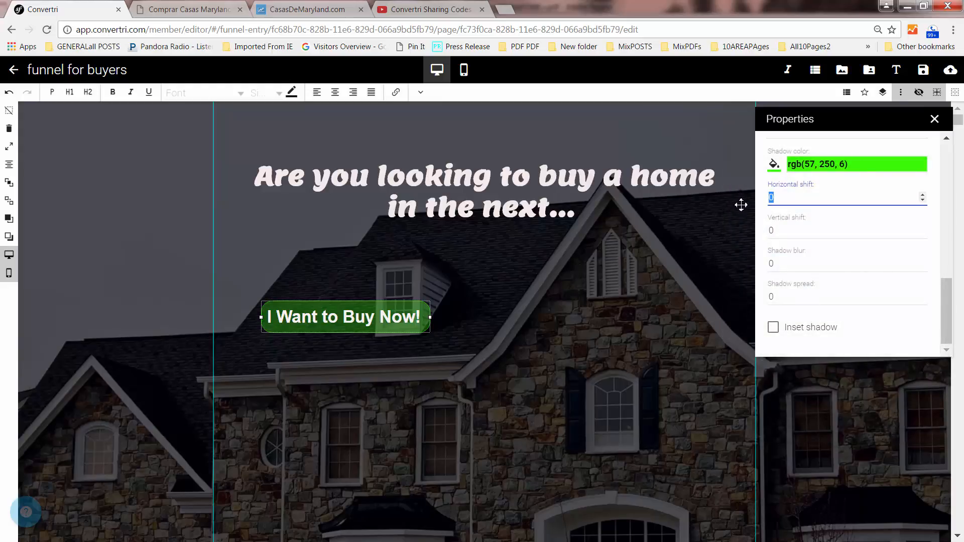
type("5")
left_click(789, 236)
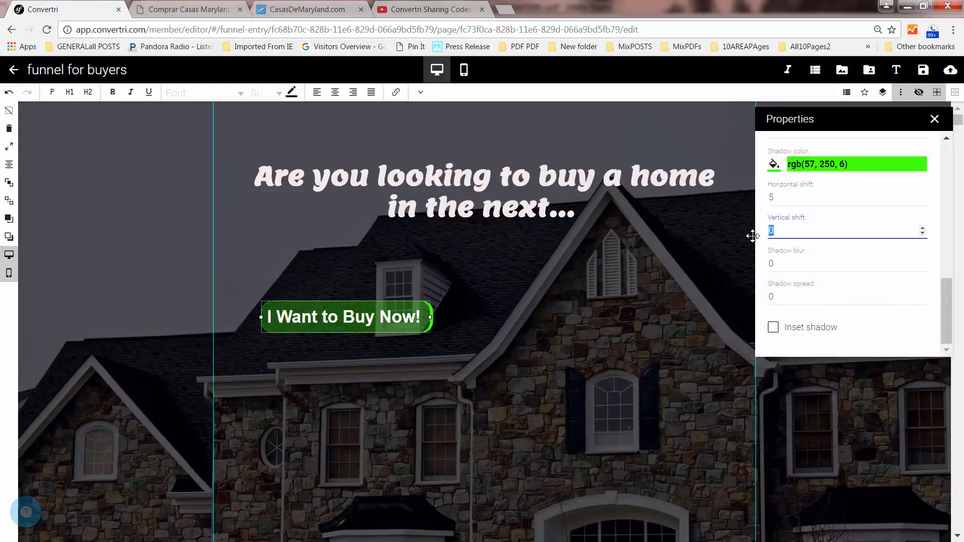
type("5")
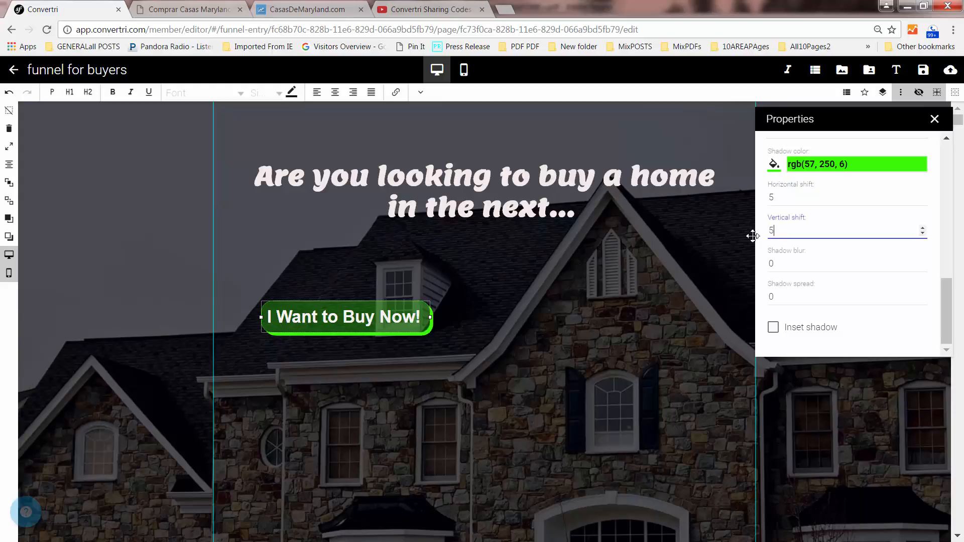
left_click(787, 265)
type("25")
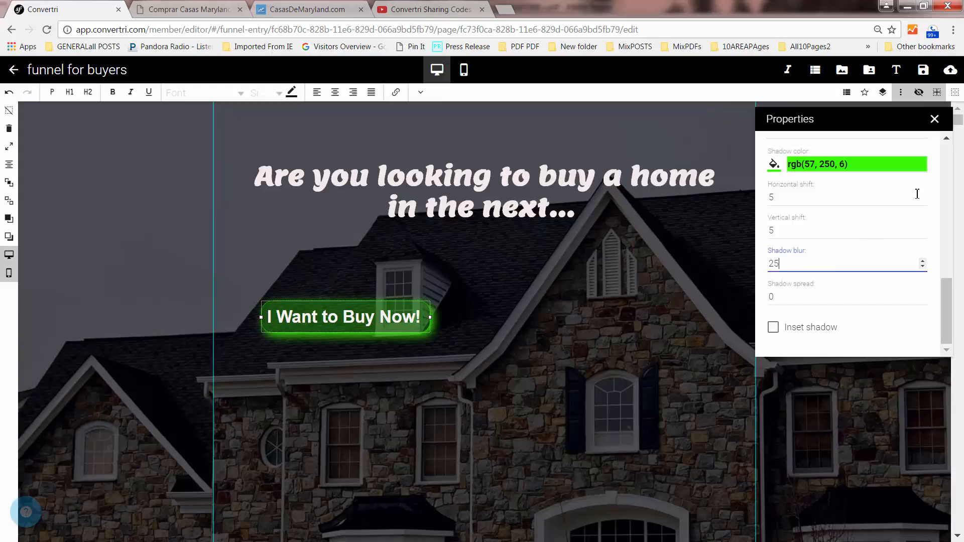
left_click(934, 119)
Step: Move the "I Want to Buy Now!" button lower on the page and undo the accidental downward shift of the whole section
left_click(405, 330)
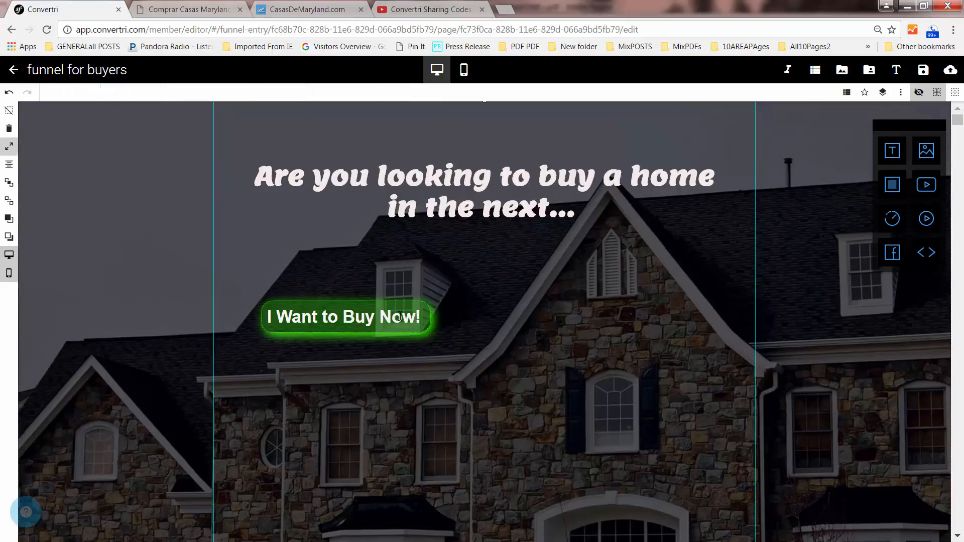
left_click(420, 317)
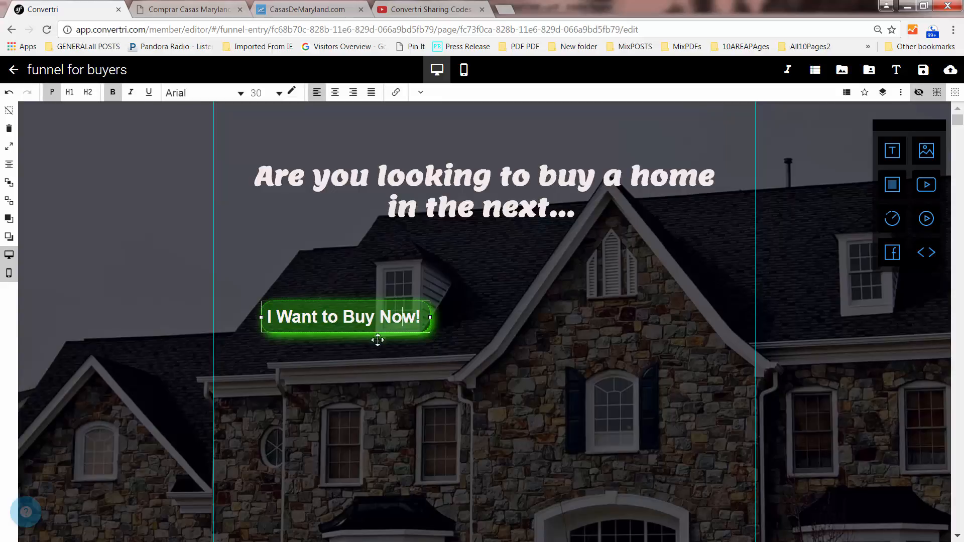
left_click(463, 359)
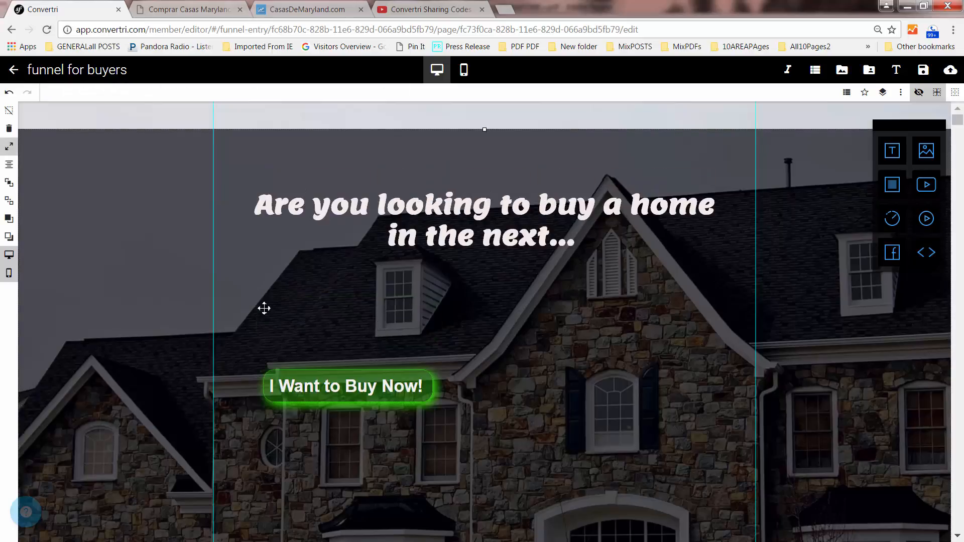
left_click(8, 94)
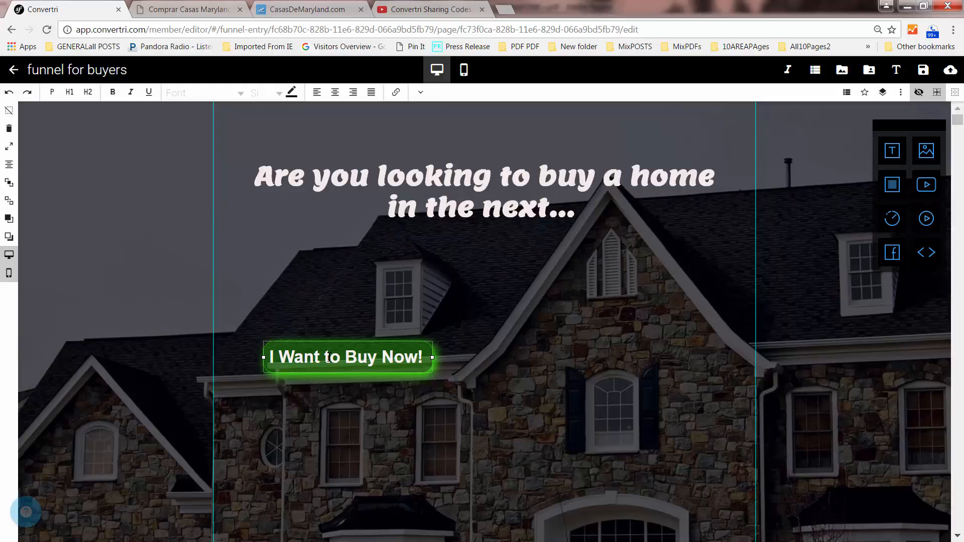
Step: Make three copies of the "I Want to Buy Now!" button and spread them out beside and below the original
left_click(486, 349)
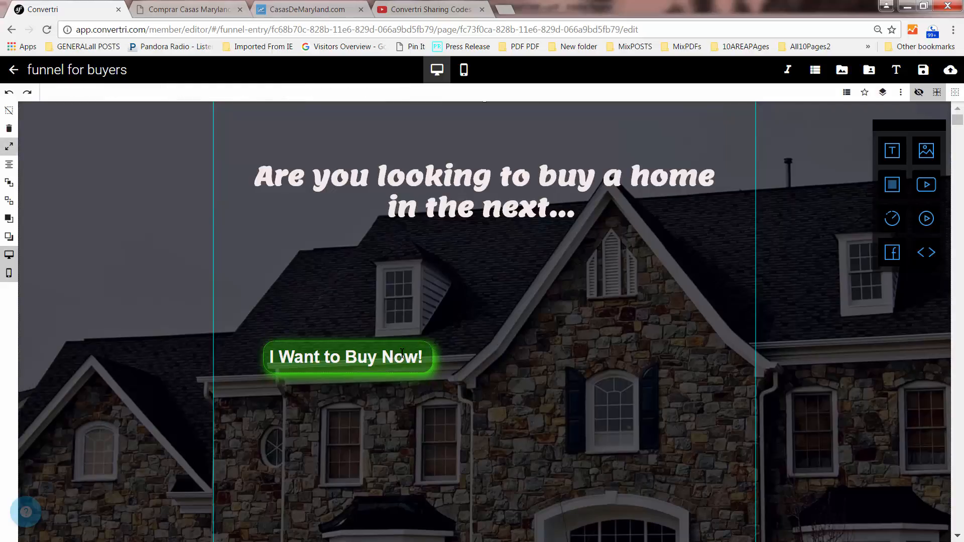
left_click_drag(407, 348, 625, 330)
left_click_drag(553, 333, 275, 440)
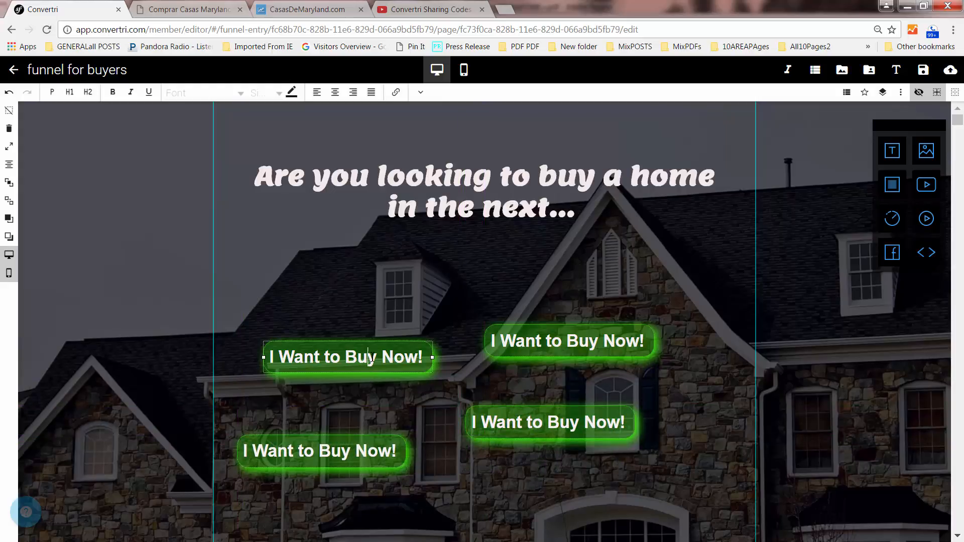
Step: Erase the "I Want to Buy Now!" label from the button copy placed beside the original
double_click(537, 342)
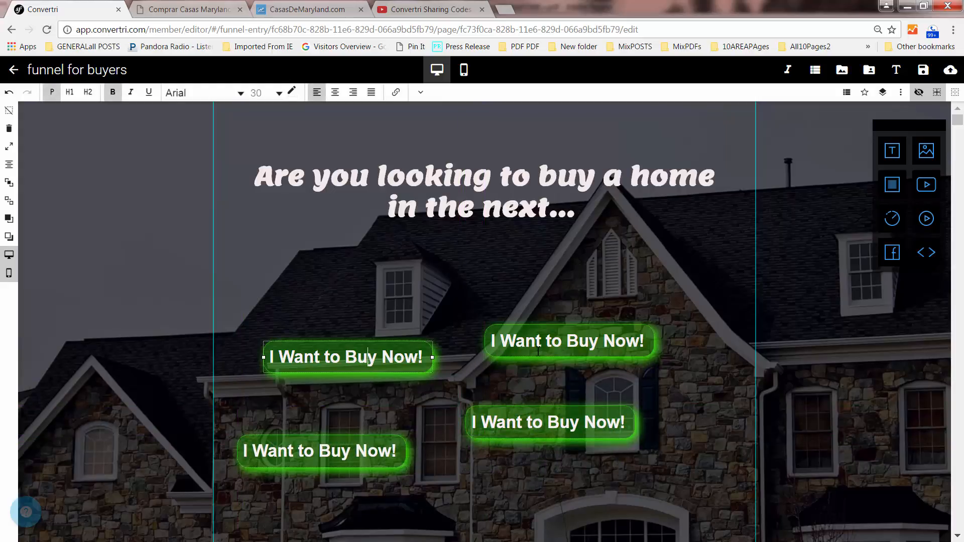
left_click(646, 344)
key("BackSpace")
key("BackSpace")
key("BackSpace")
key("BackSpace")
key("BackSpace")
key("BackSpace")
key("BackSpace")
key("BackSpace")
key("BackSpace")
key("BackSpace")
key("BackSpace")
key("BackSpace")
key("BackSpace")
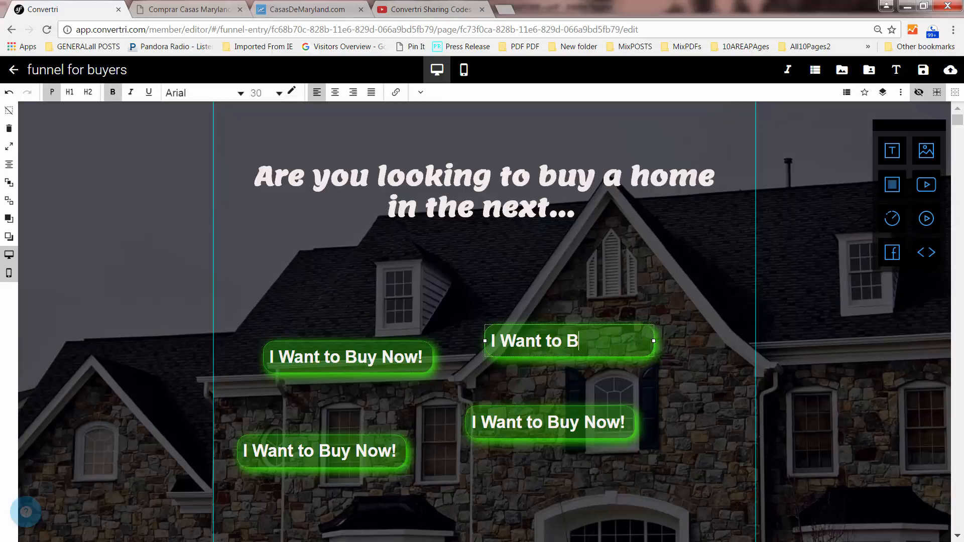
key("BackSpace")
key("BackSpace")
key("BackSpace")
key("BackSpace")
key("BackSpace")
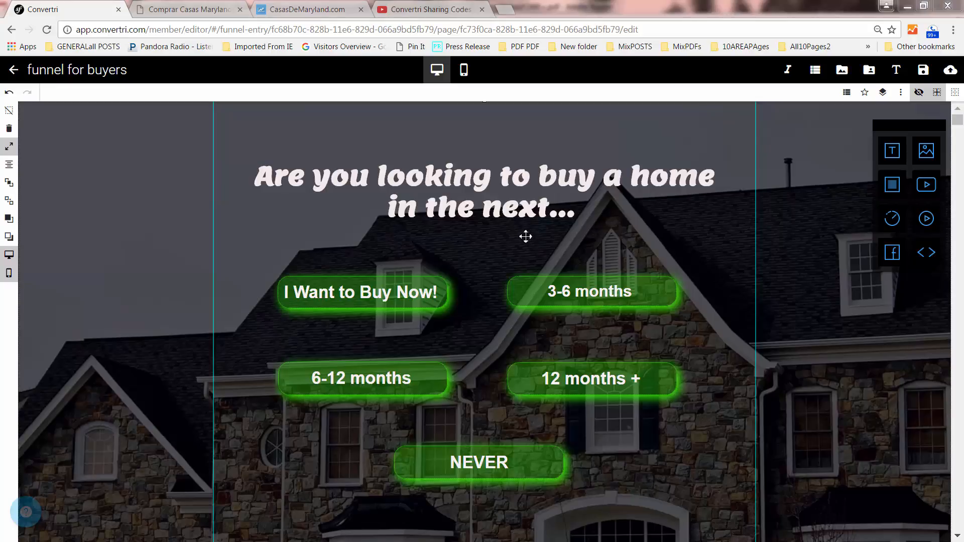
left_click(373, 292)
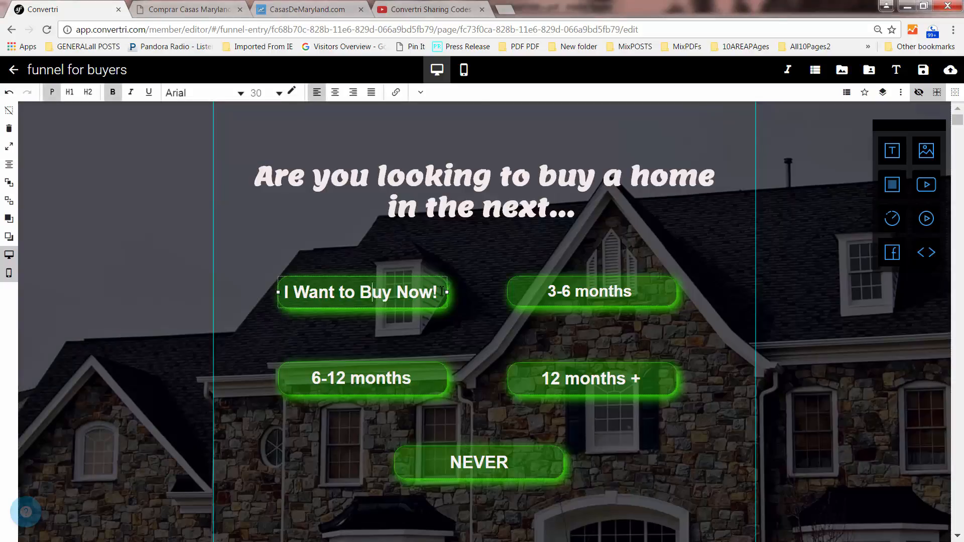
left_click_drag(452, 291, 280, 293)
left_click(397, 92)
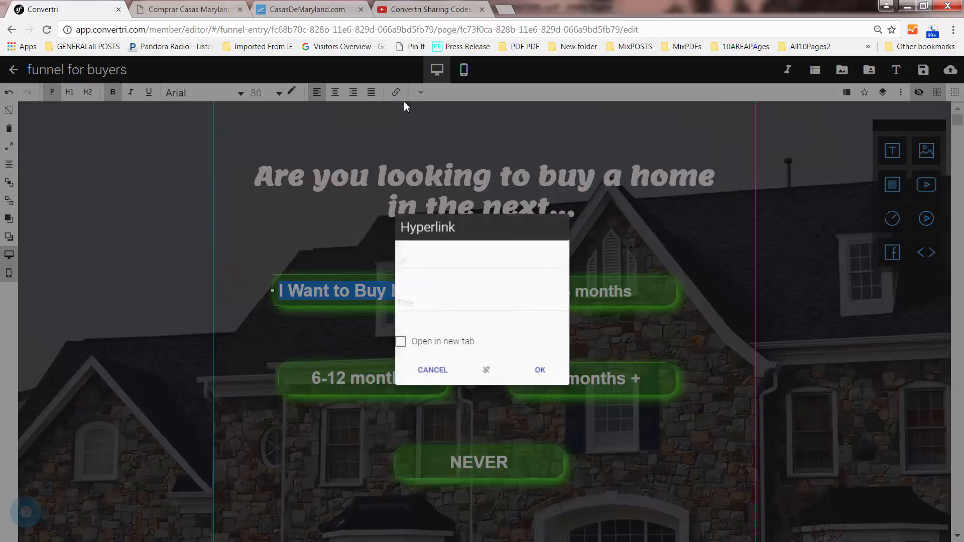
left_click(432, 370)
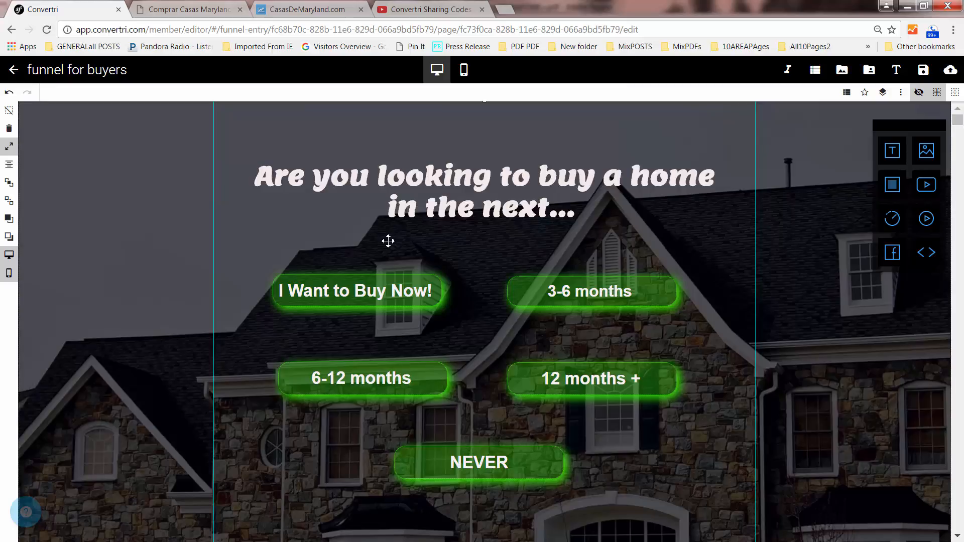
Step: Create a layer named "I want to buy now" and make it the active, visible layer
left_click(327, 291)
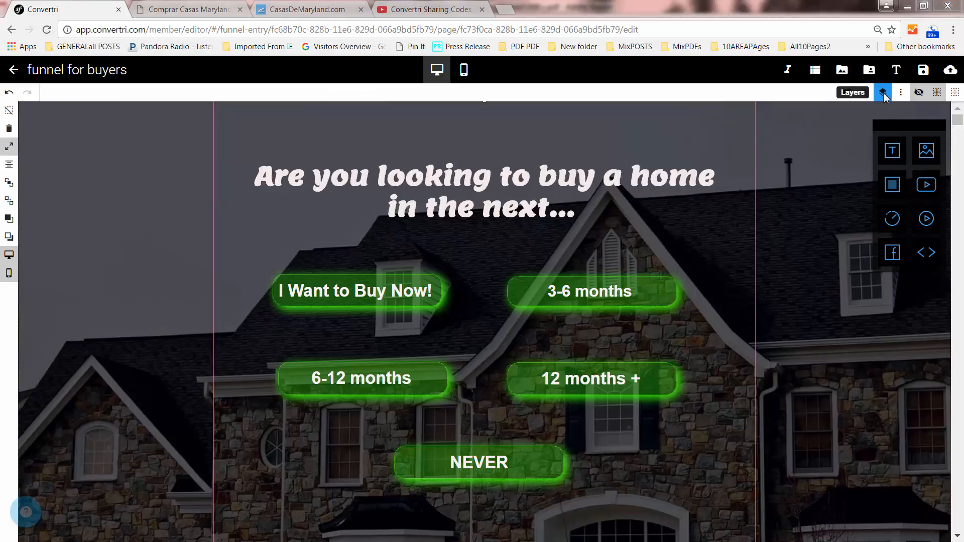
left_click(883, 93)
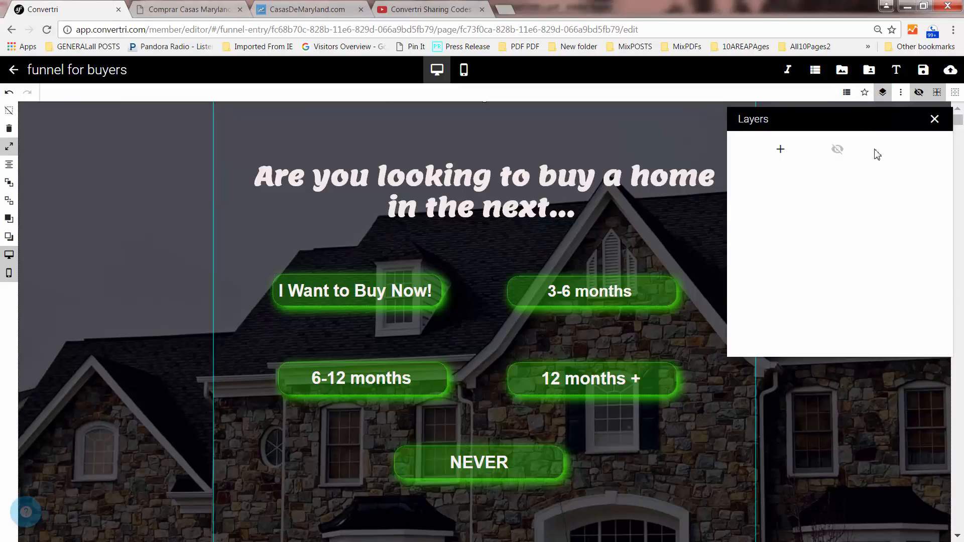
left_click(785, 151)
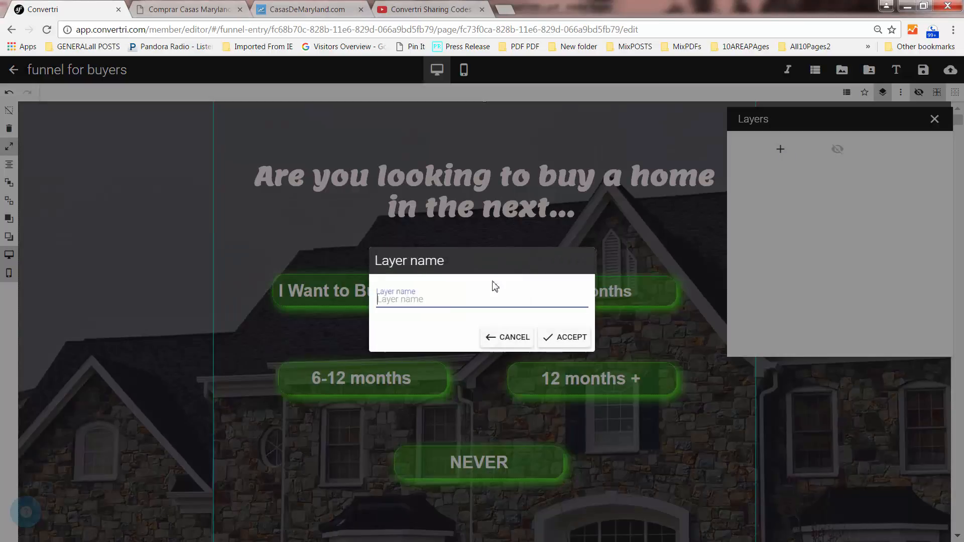
left_click(454, 299)
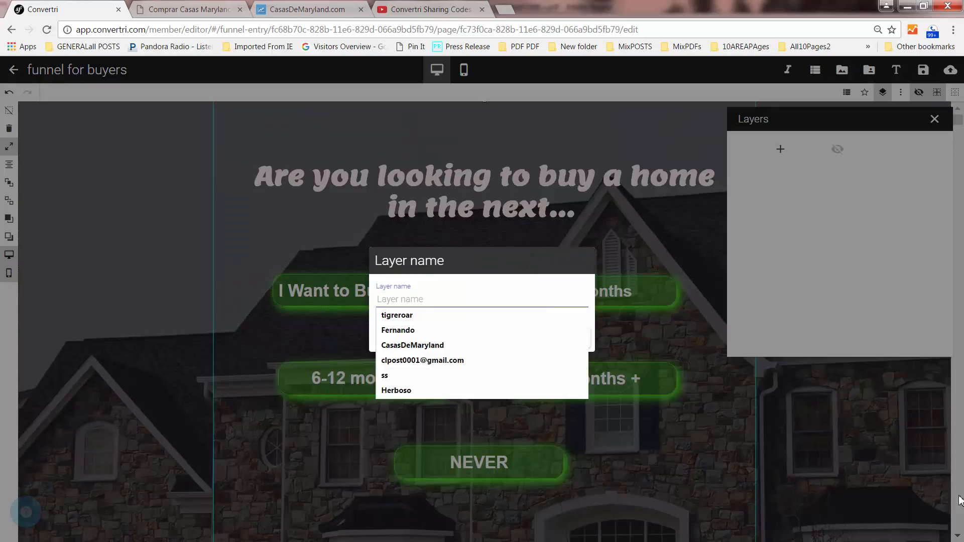
type("I want to ")
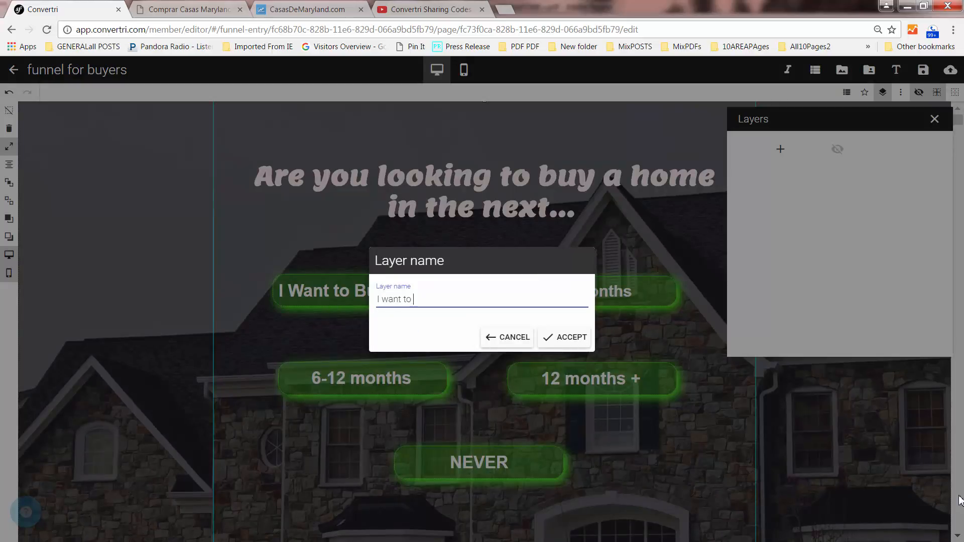
type("buy now")
left_click(560, 343)
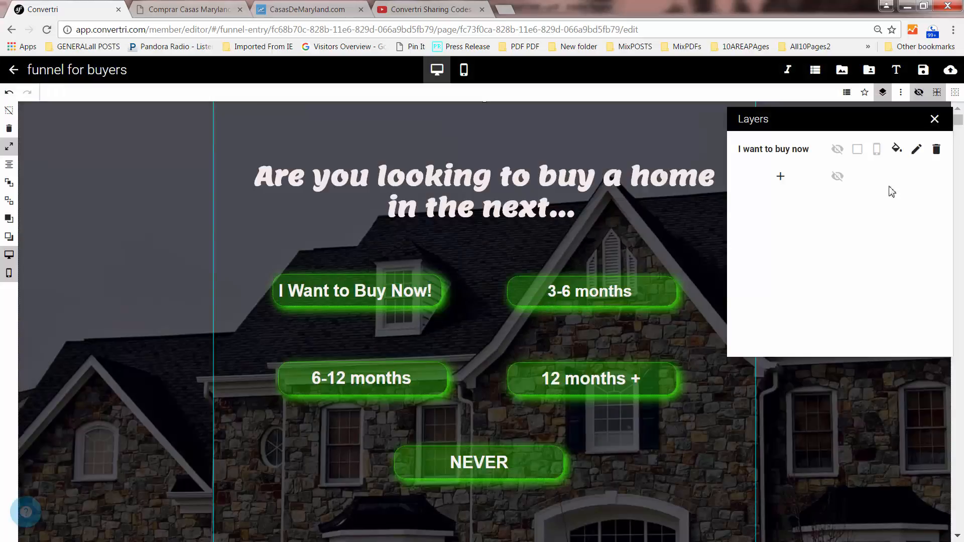
left_click(837, 150)
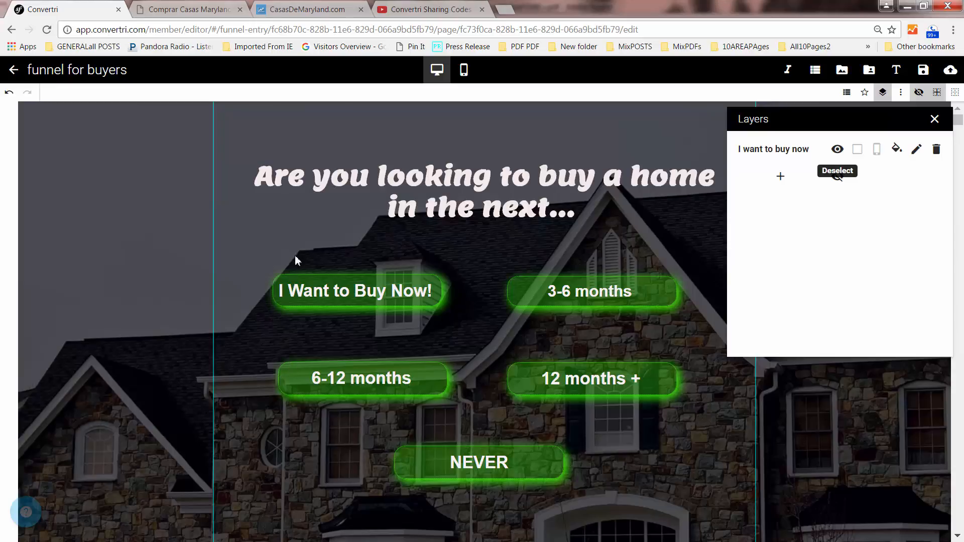
left_click(935, 120)
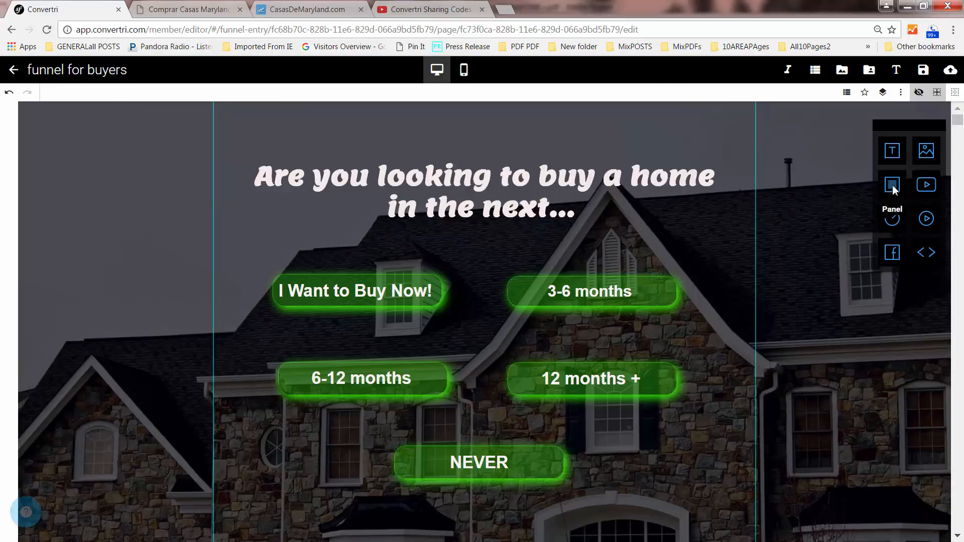
Step: Add a panel below the headline's first line and enlarge it to cover most of the answer buttons
left_click_drag(892, 188, 465, 267)
left_click_drag(521, 308, 224, 256)
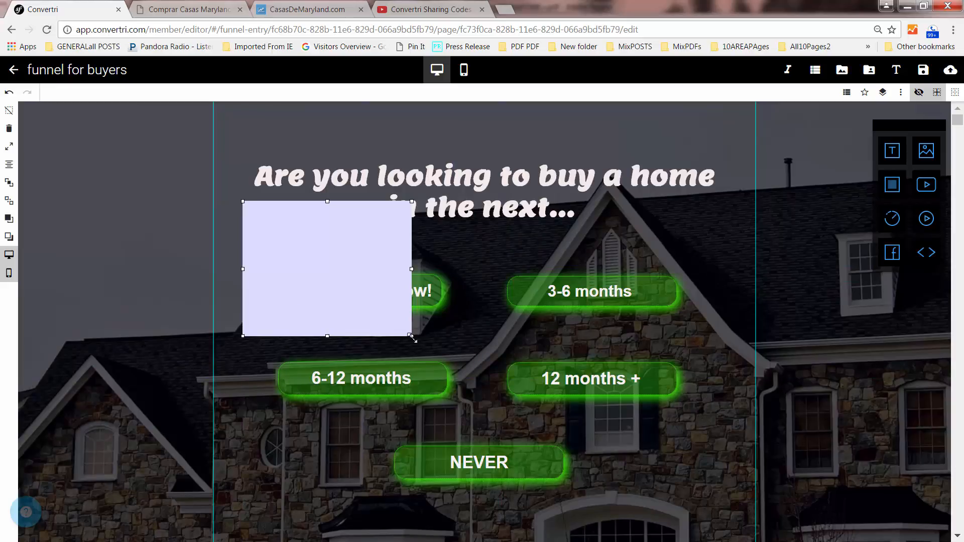
left_click_drag(412, 338, 719, 474)
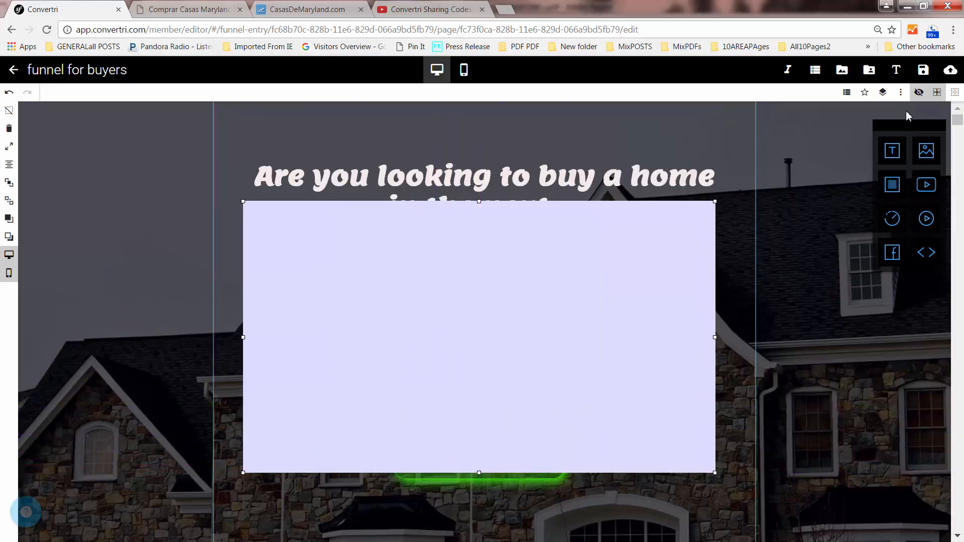
Step: Set the new panel's background color to near-black rgb(0, 0, 8)
left_click(901, 92)
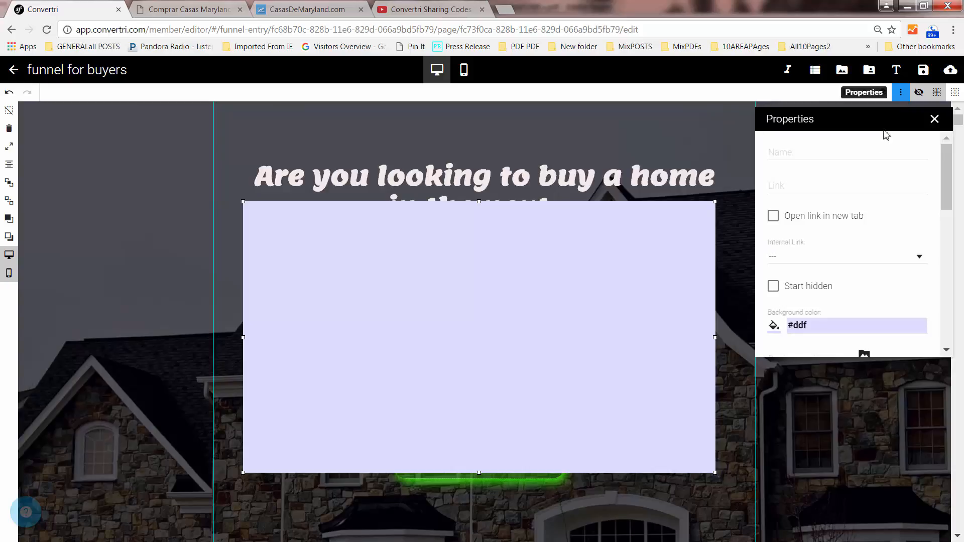
left_click(772, 327)
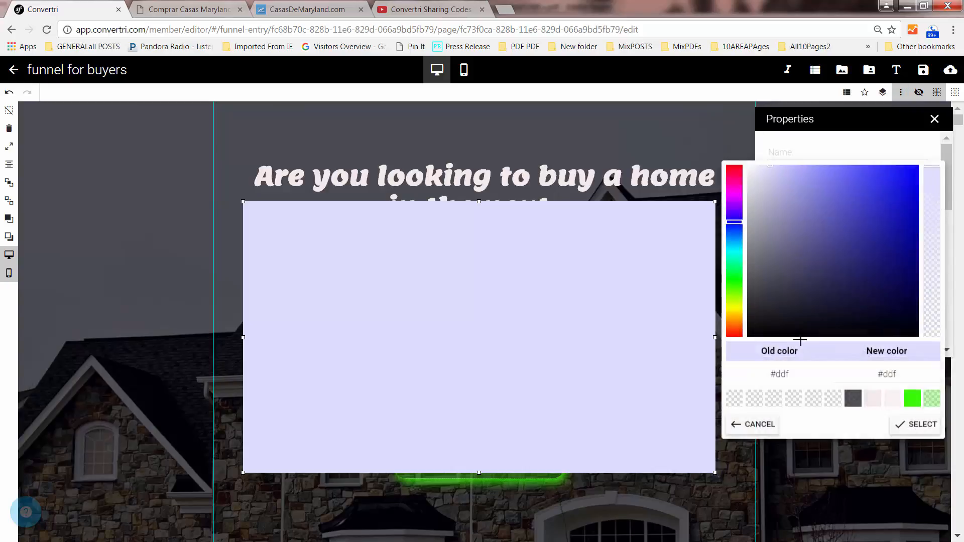
left_click(914, 334)
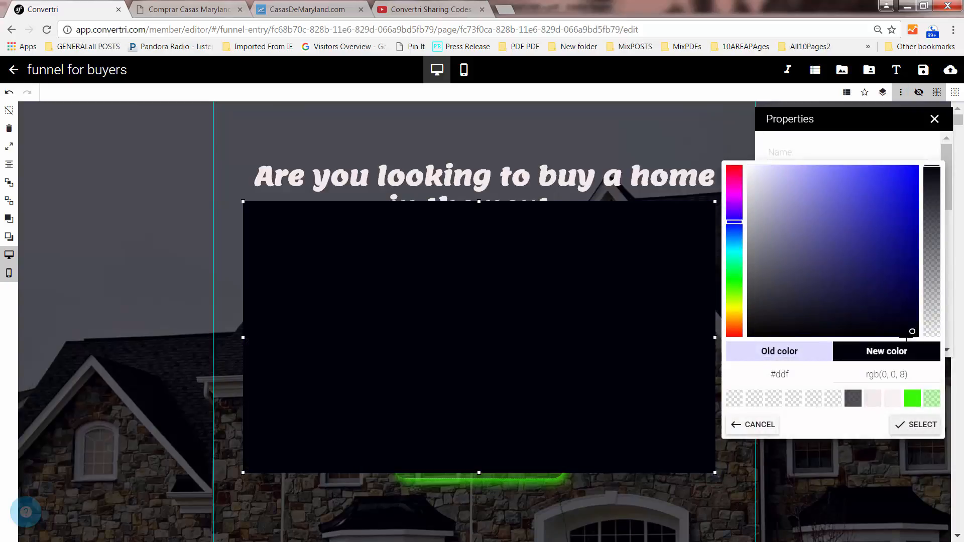
left_click(923, 435)
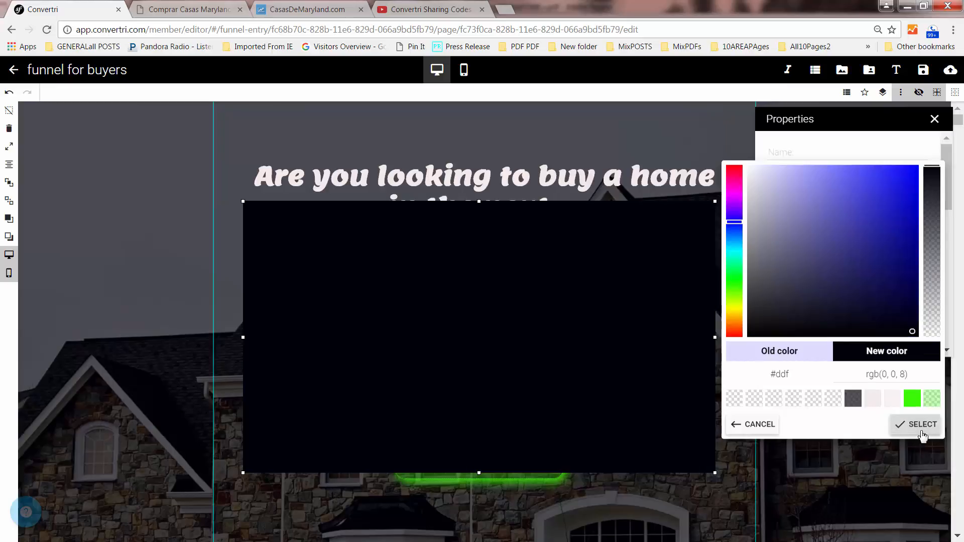
Step: Give the panel a bright green rgb(57, 250, 6) border with a width of 1
scroll(831, 301, "down", 2)
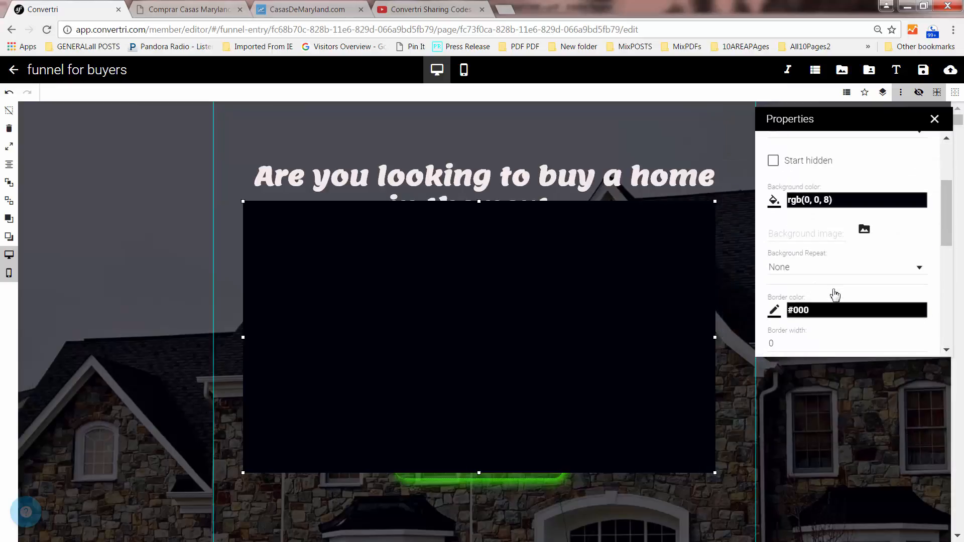
left_click(776, 317)
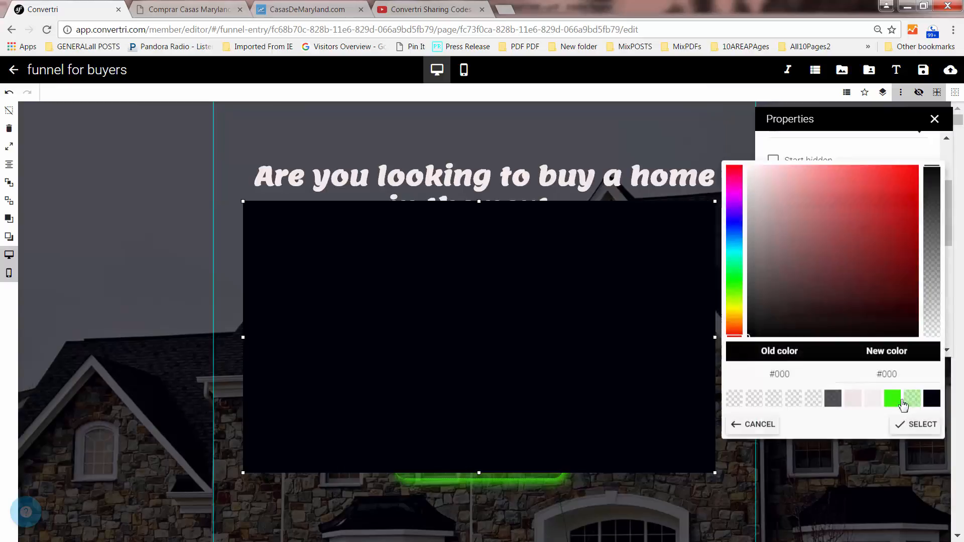
left_click(899, 401)
left_click(919, 425)
scroll(844, 321, "down", 2)
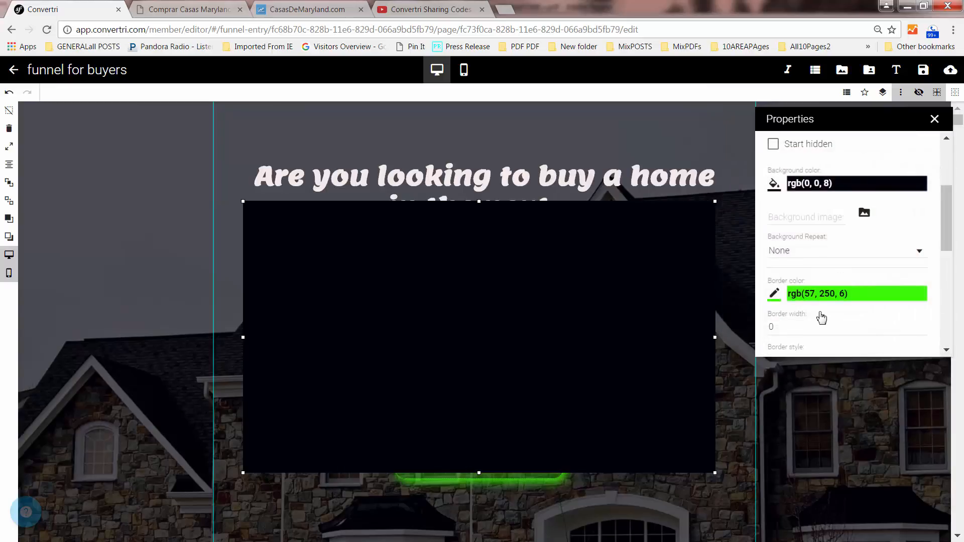
double_click(769, 282)
type("1")
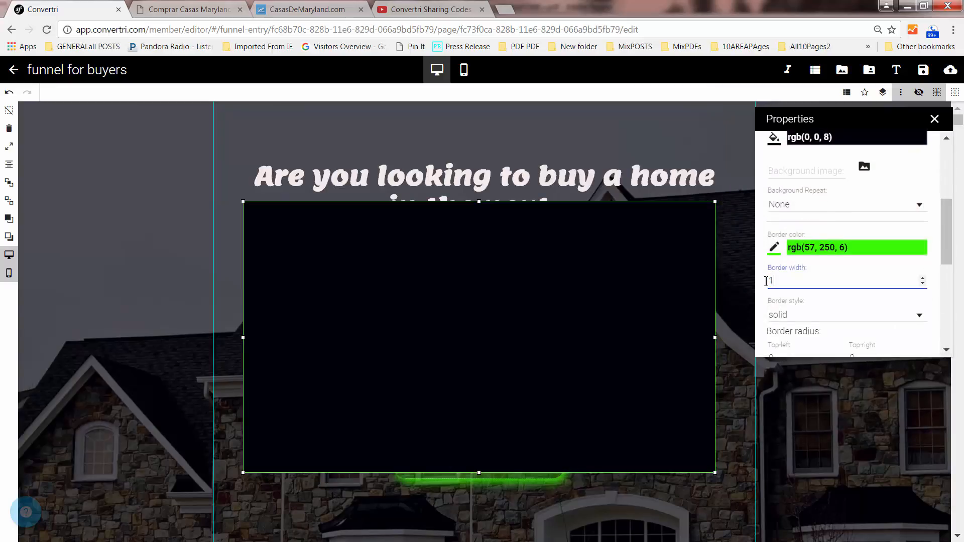
Step: Round all four corners of the panel with a border radius of 40
scroll(834, 302, "down", 2)
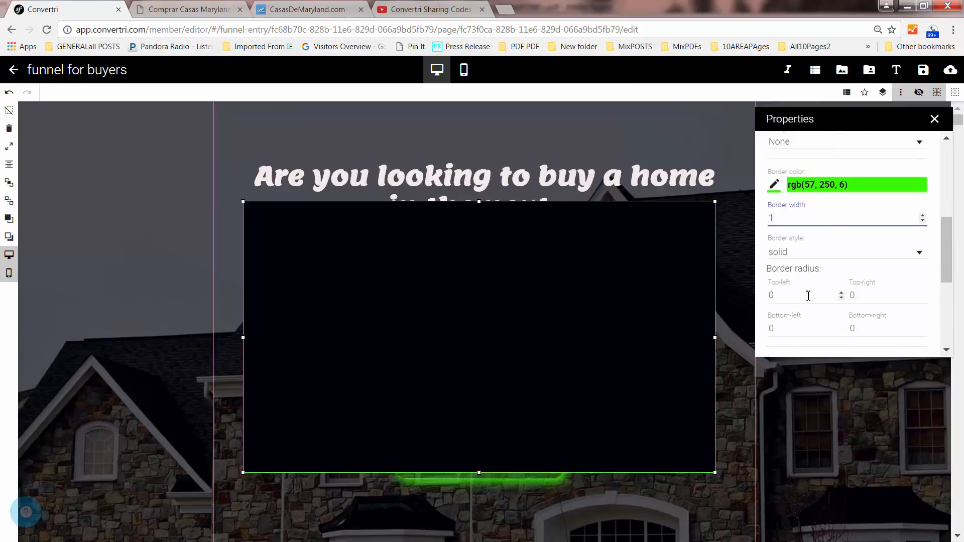
double_click(772, 296)
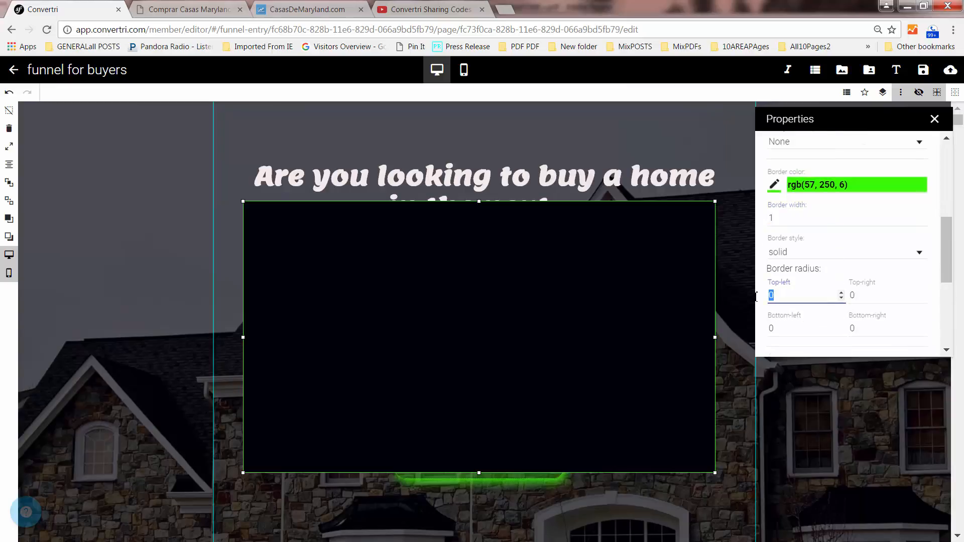
type("40")
double_click(868, 296)
type("401")
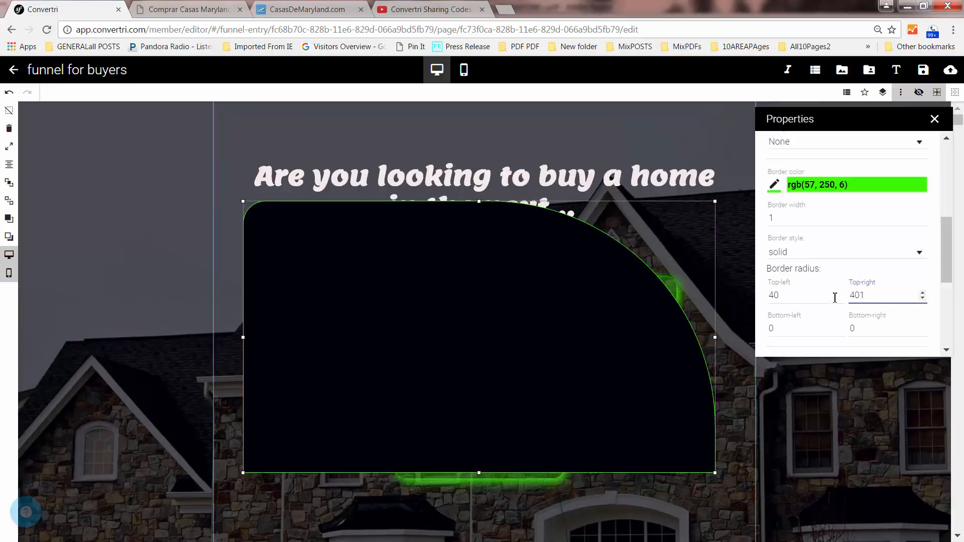
key("BackSpace")
double_click(764, 332)
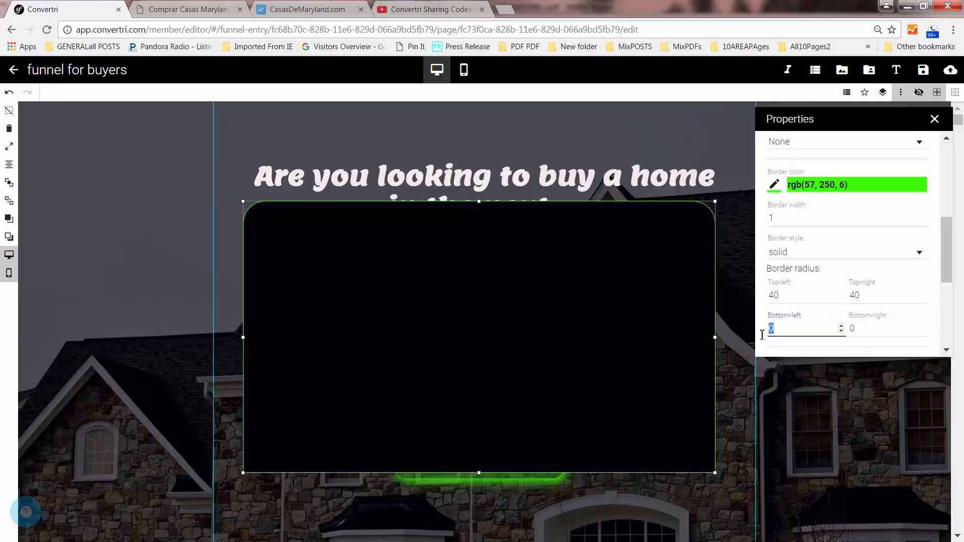
type("40")
double_click(843, 330)
type("40")
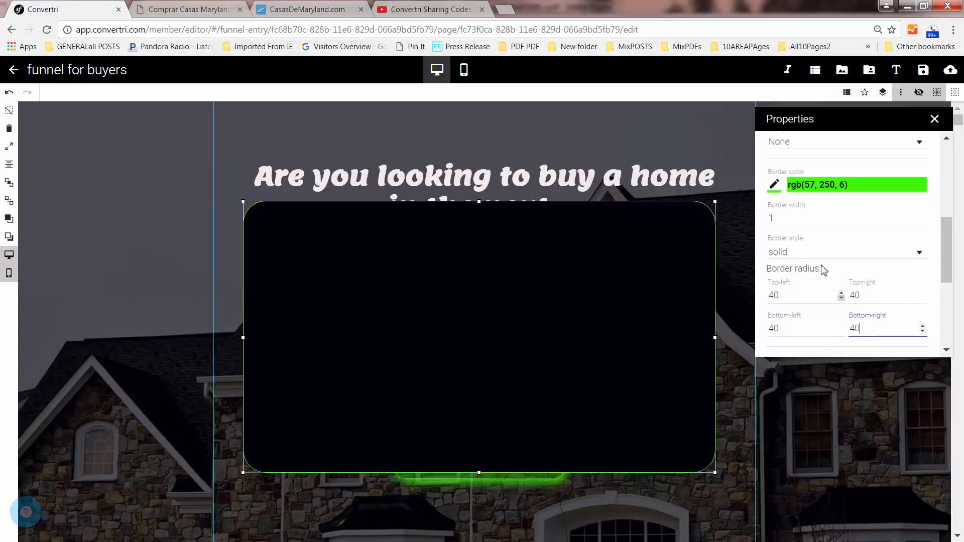
Step: Change the panel's border style to dotted and move the panel slightly up and to the right
left_click(803, 260)
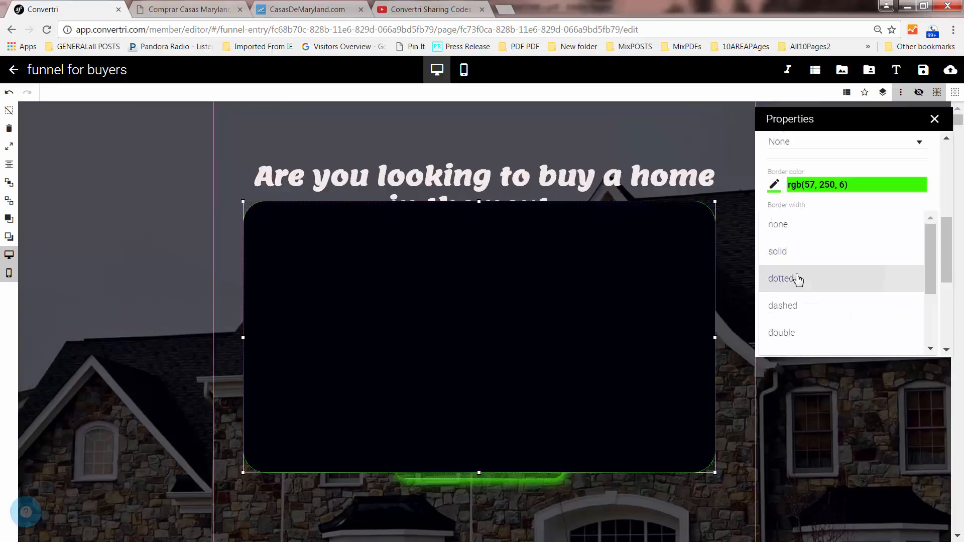
left_click(796, 278)
left_click_drag(612, 318, 619, 297)
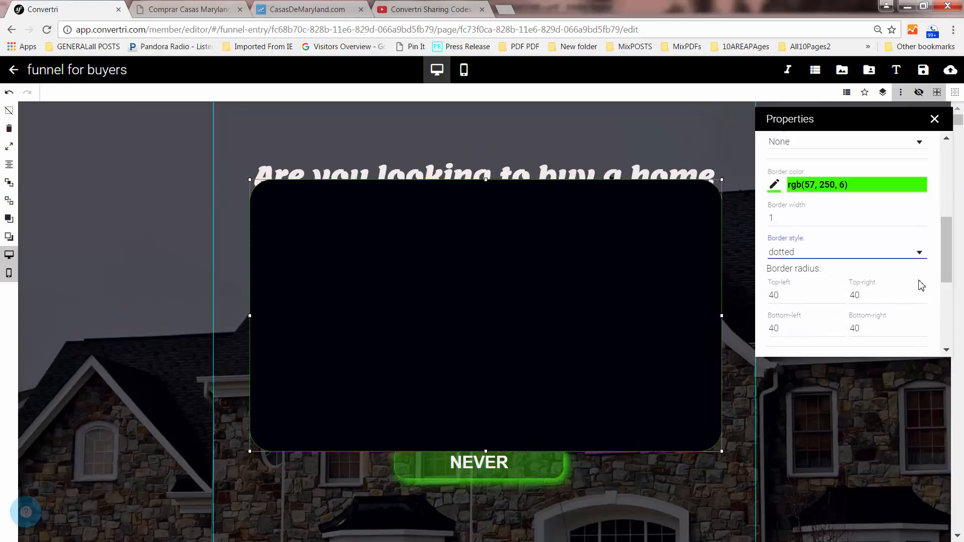
Step: Add a green rgb(57, 250, 6) shadow to the panel with horizontal shift 5, vertical shift 5 and blur 25, and nudge the panel down
scroll(946, 270, "down", 3)
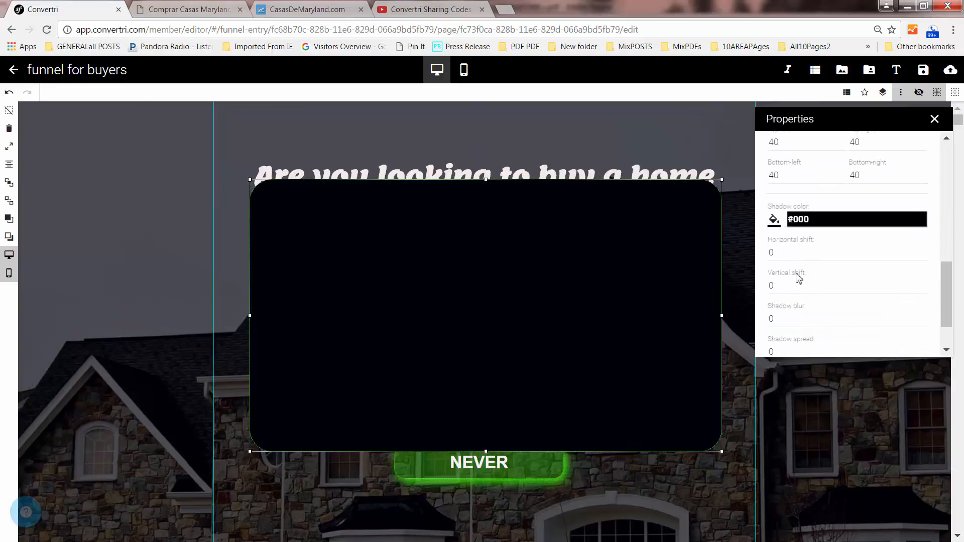
left_click_drag(779, 254, 760, 257)
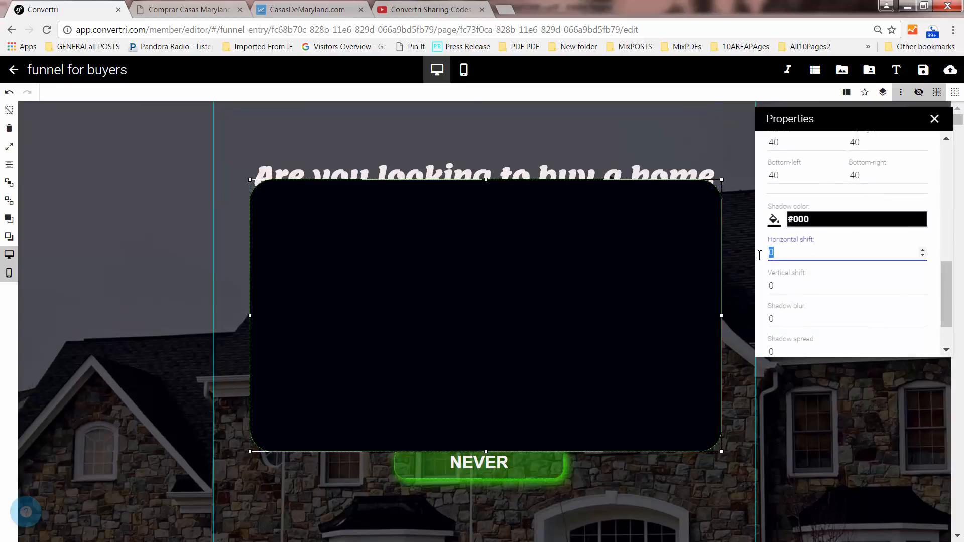
type("5")
left_click_drag(786, 285, 759, 285)
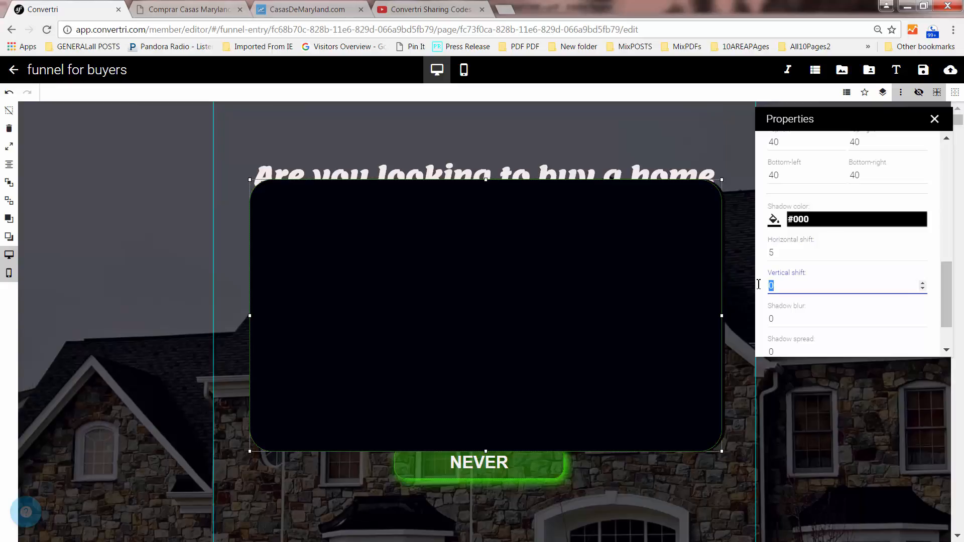
type("5")
left_click_drag(797, 317, 767, 314)
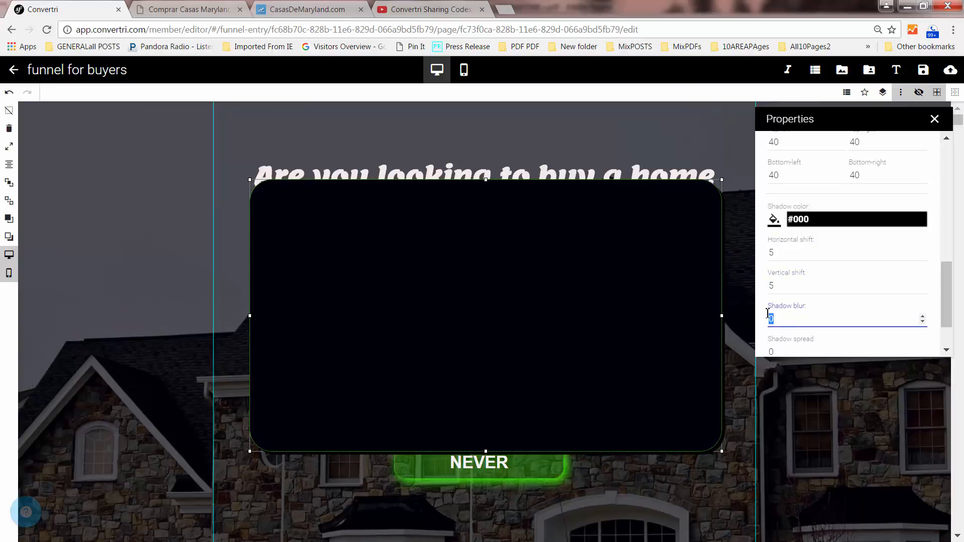
type("25")
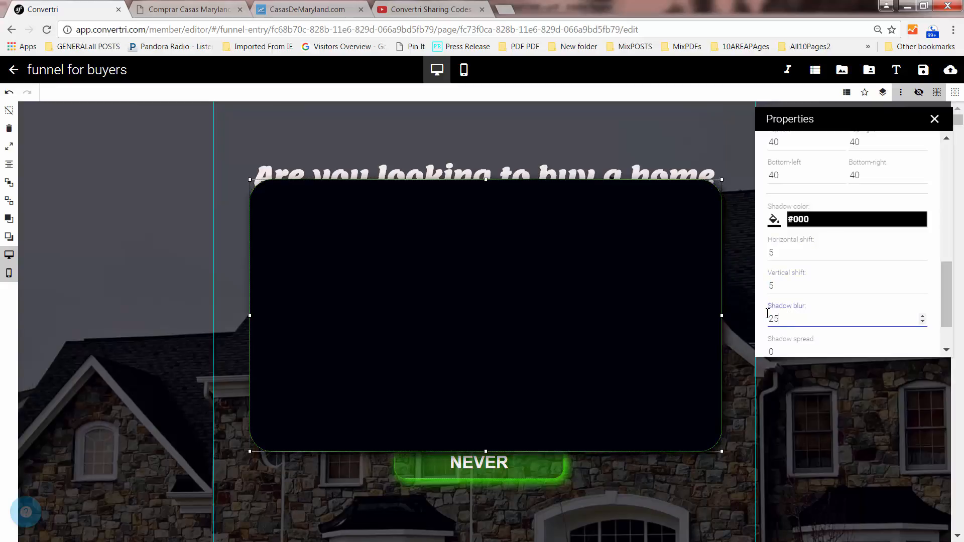
left_click(774, 219)
left_click(892, 398)
left_click(910, 424)
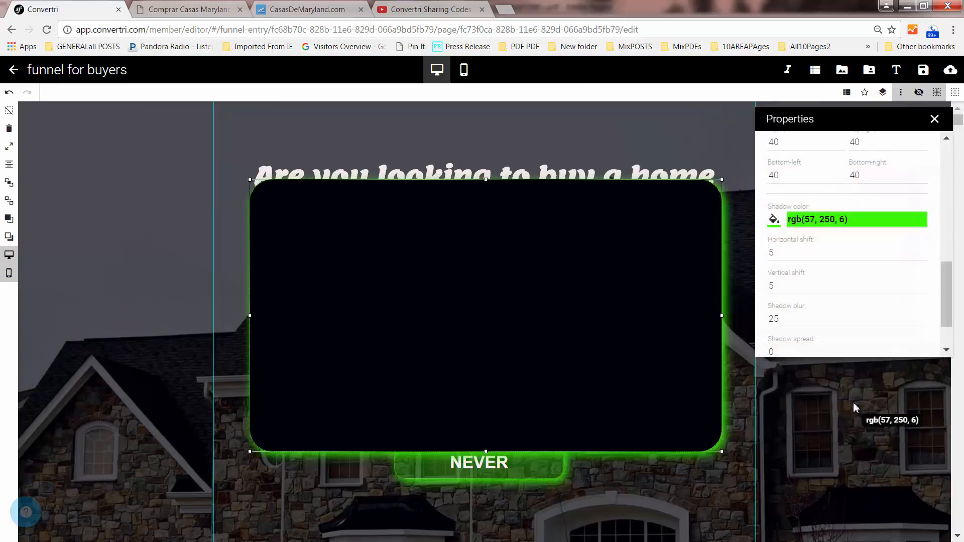
left_click(935, 119)
left_click_drag(602, 309, 601, 327)
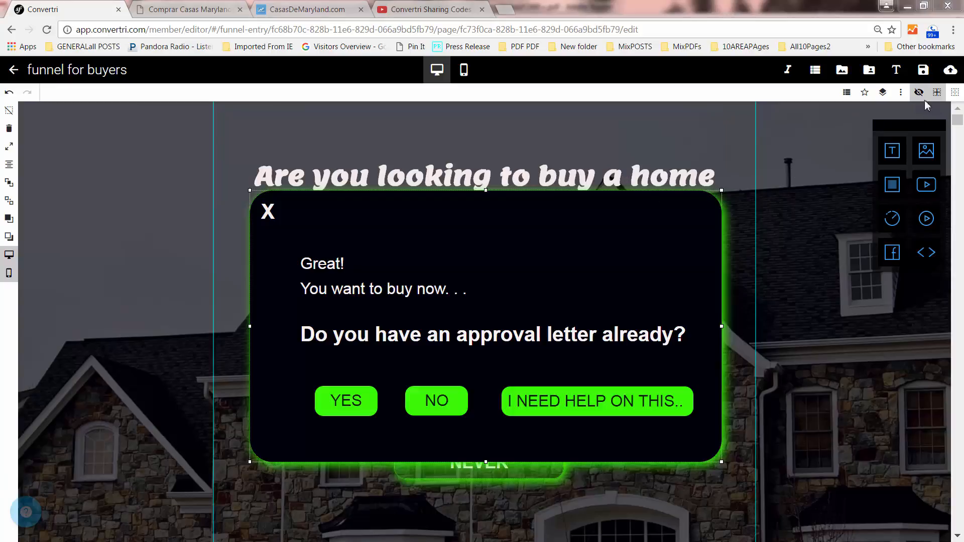
Step: Hide the "I want to buy now" layer and show it again to check the page with and without the pop-up
left_click(884, 95)
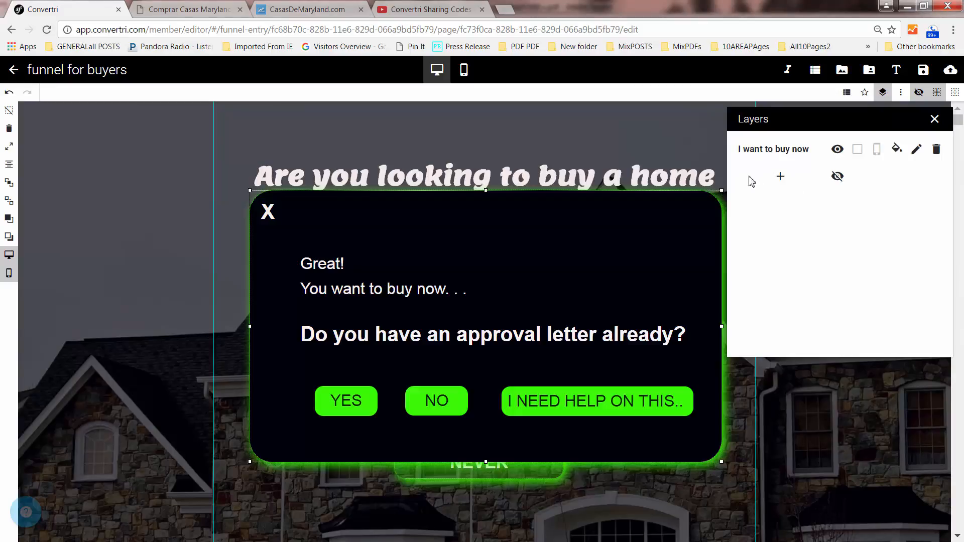
left_click(838, 150)
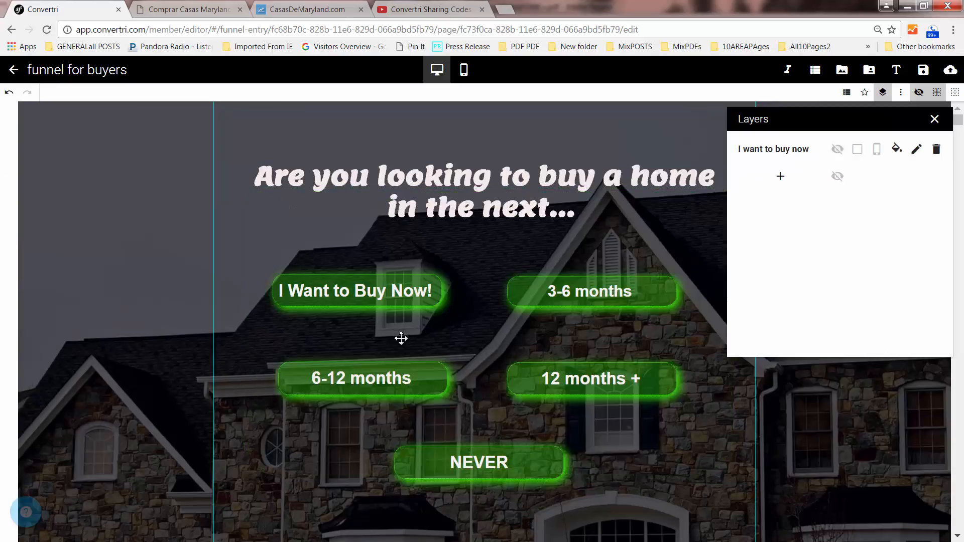
left_click(840, 150)
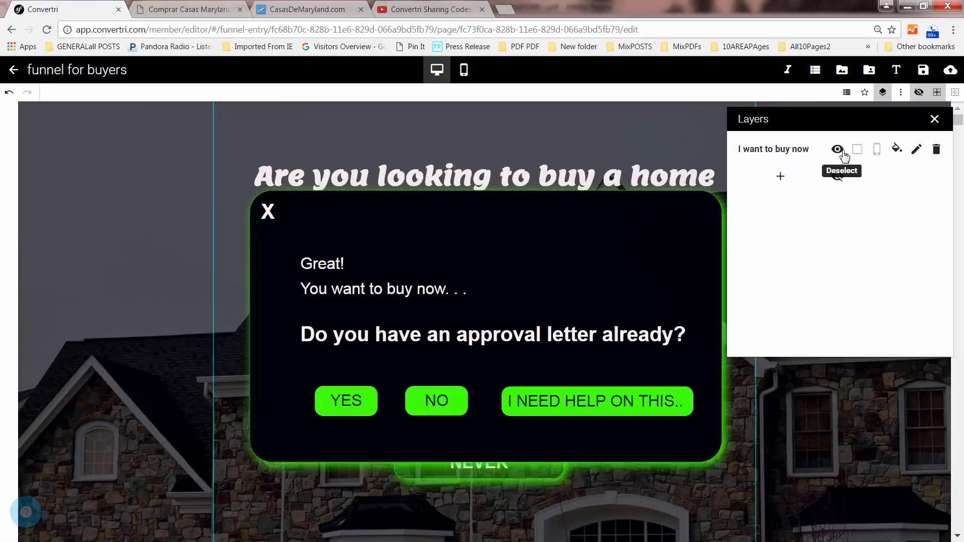
Step: Hide the "I want to buy now" layer and open the triggers and behaviours of the "I Want to Buy Now!" button text
left_click(842, 151)
left_click(935, 119)
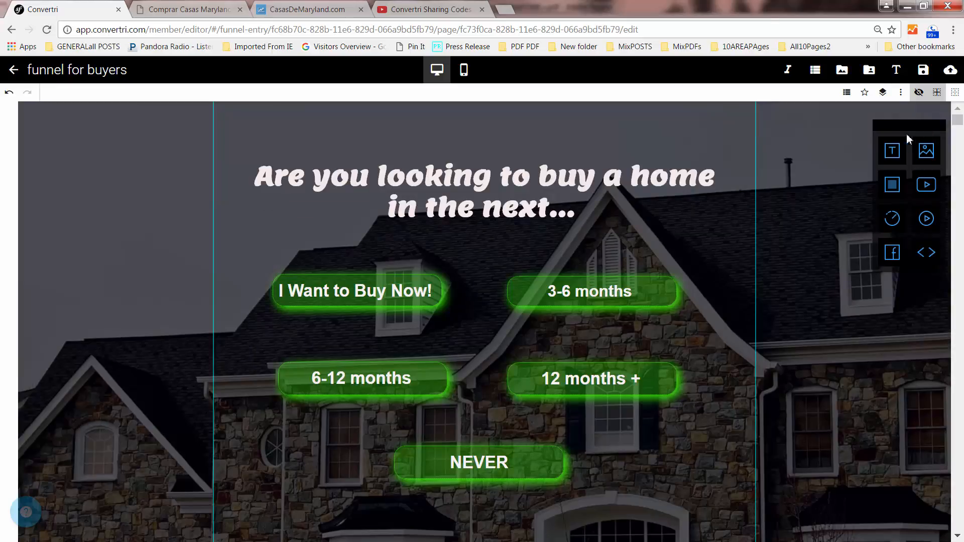
left_click(366, 291)
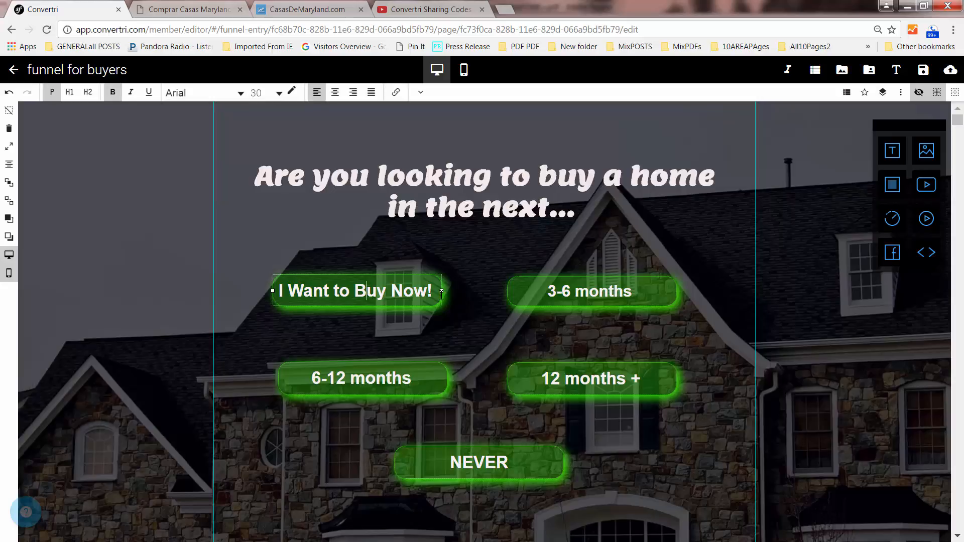
left_click(864, 93)
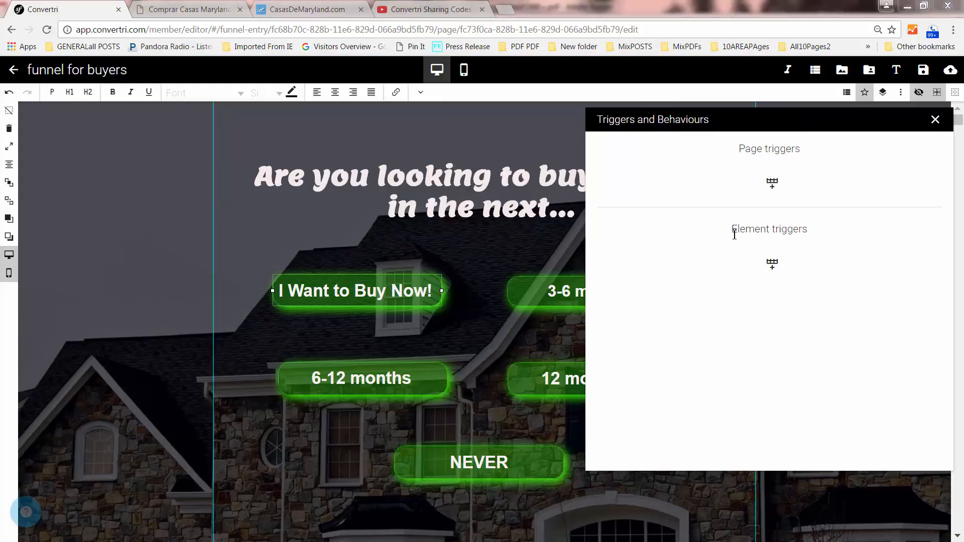
left_click(773, 186)
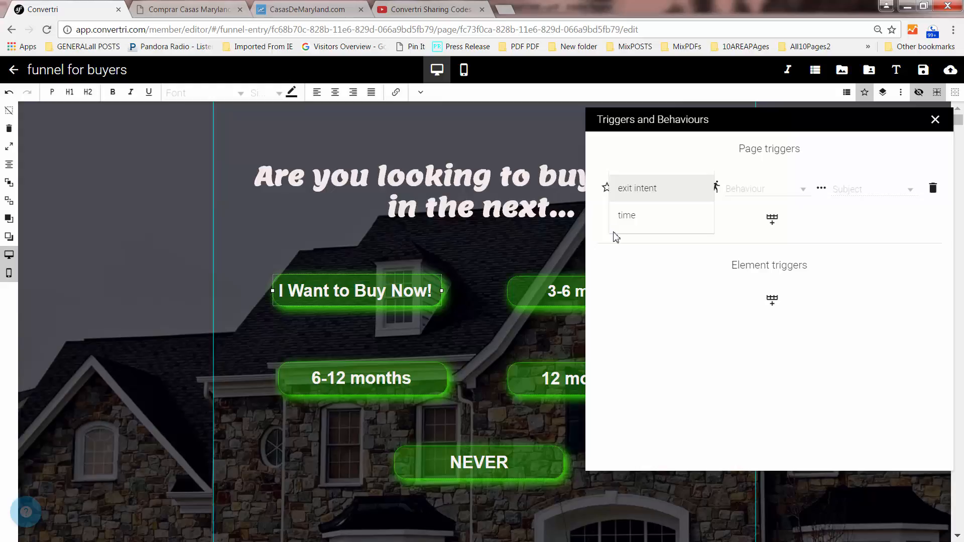
left_click(933, 195)
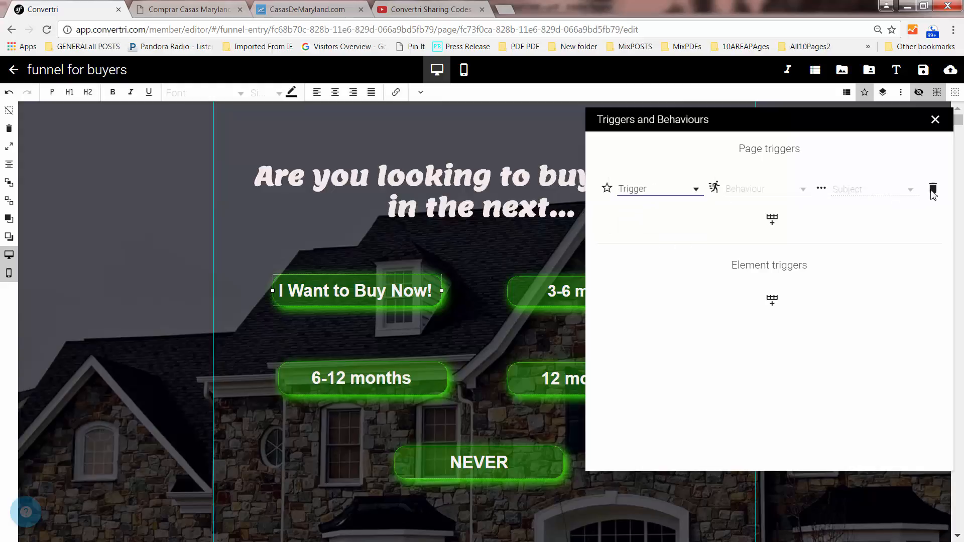
left_click(933, 195)
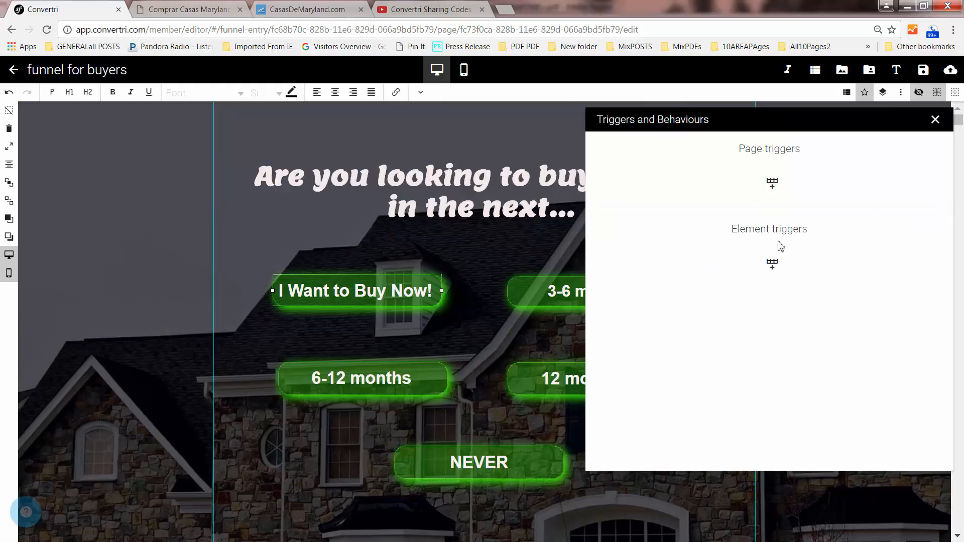
Step: Add an element trigger to the "I Want to Buy Now!" button text that shows the "I want to buy now" layer on click
left_click(776, 276)
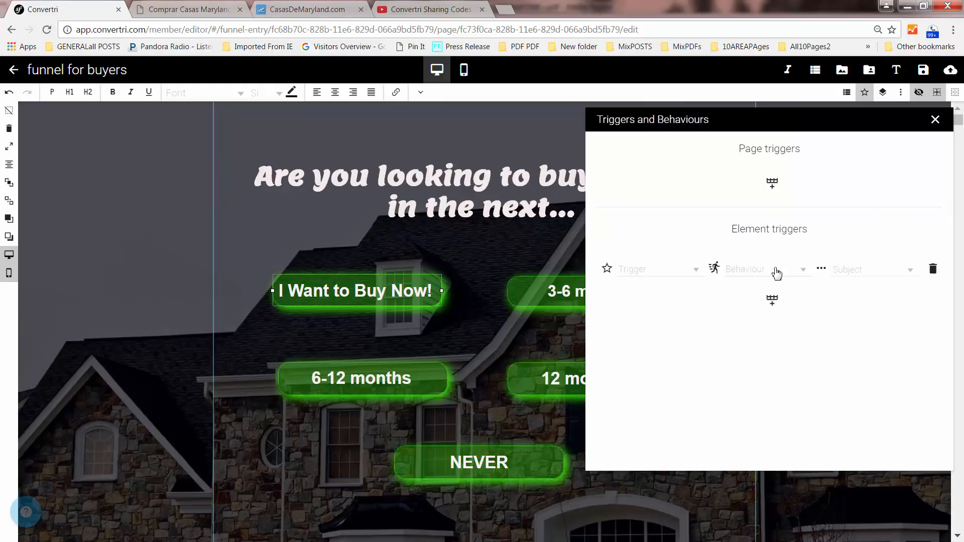
left_click(640, 278)
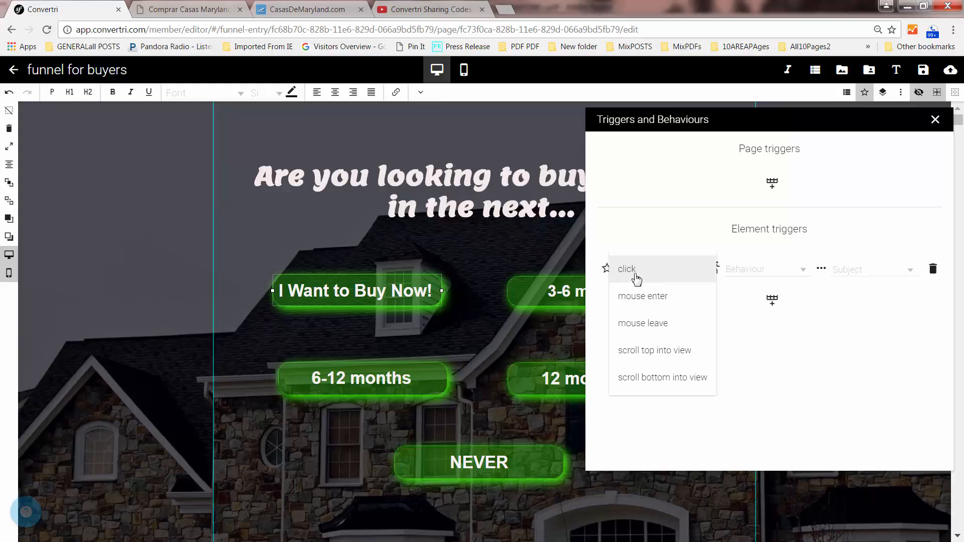
left_click(631, 275)
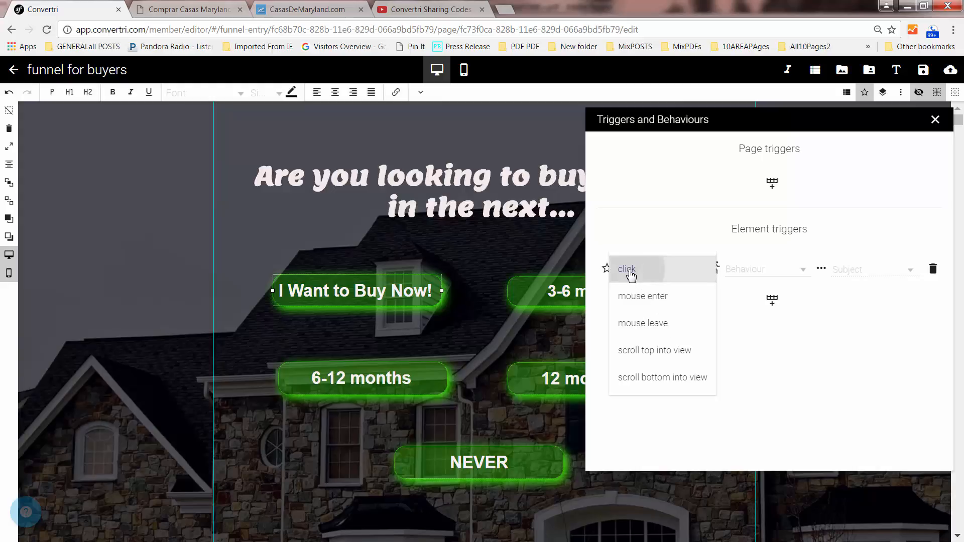
left_click(757, 272)
left_click(747, 324)
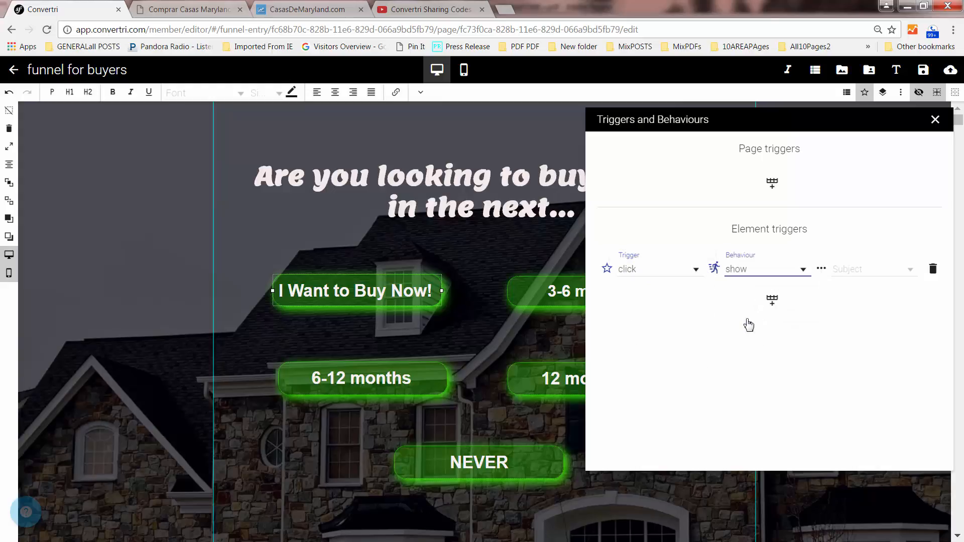
left_click(854, 274)
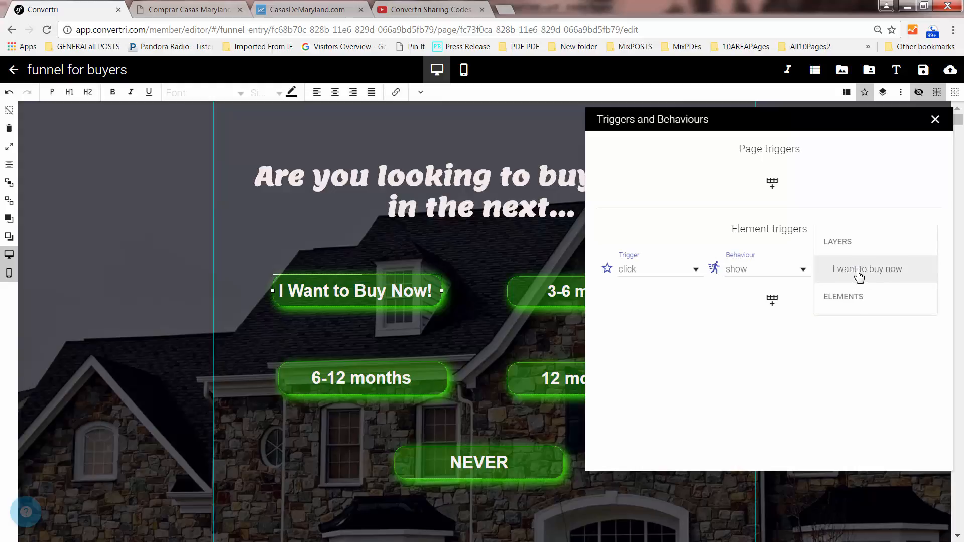
left_click(860, 275)
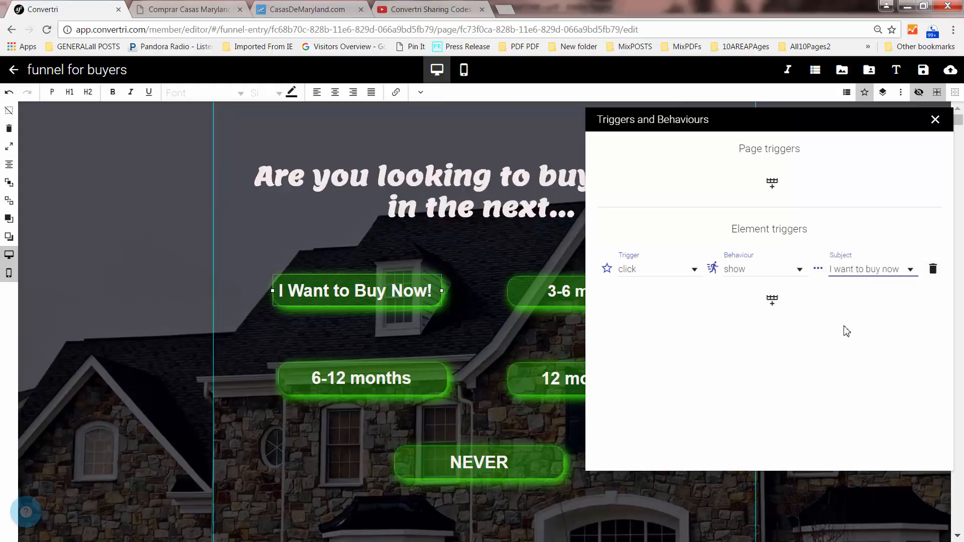
left_click(935, 120)
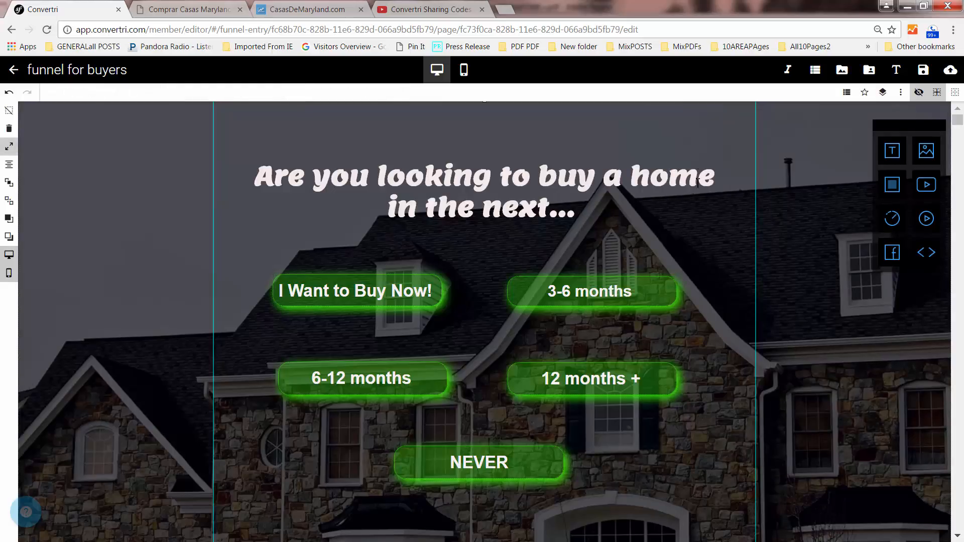
Step: Save the page and publish it under the path test-1212
left_click(923, 74)
left_click(951, 70)
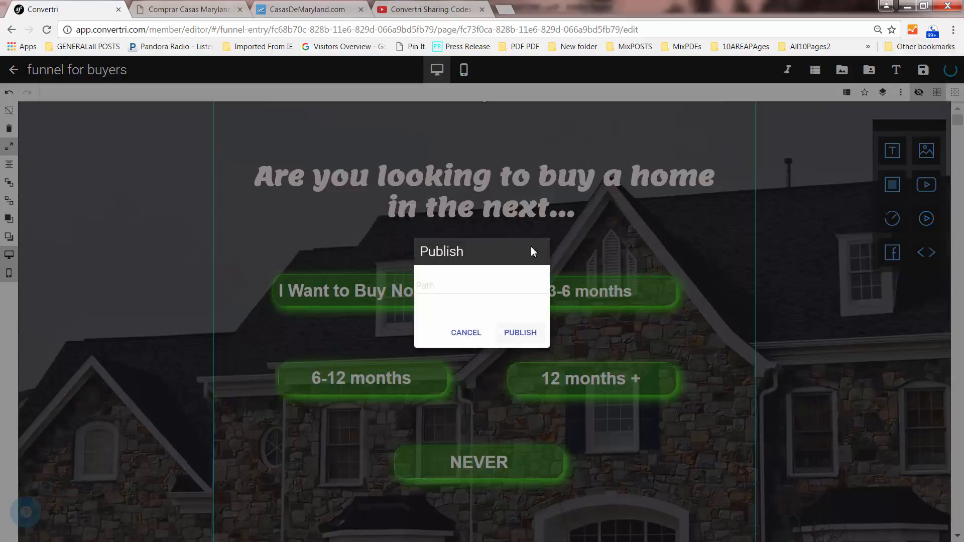
left_click(469, 283)
type("test-1212")
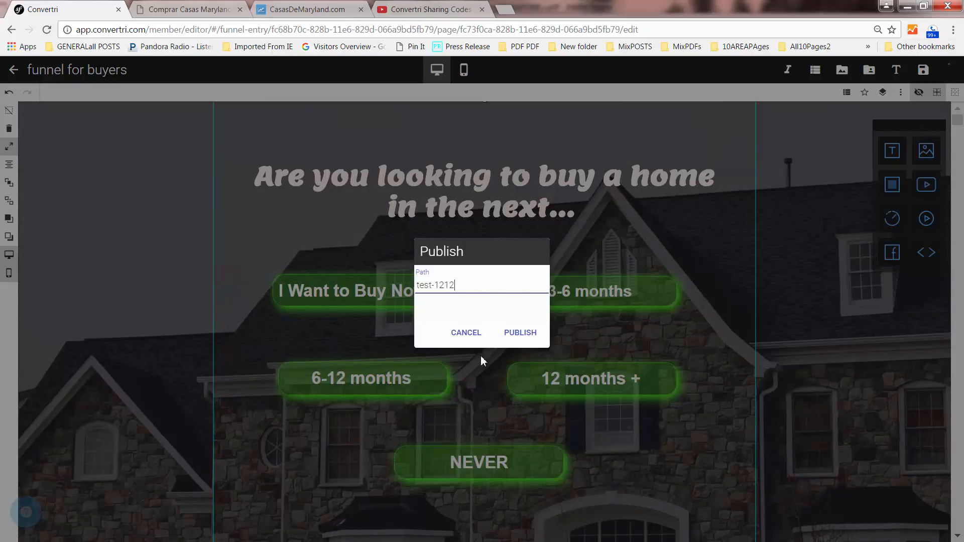
left_click(509, 335)
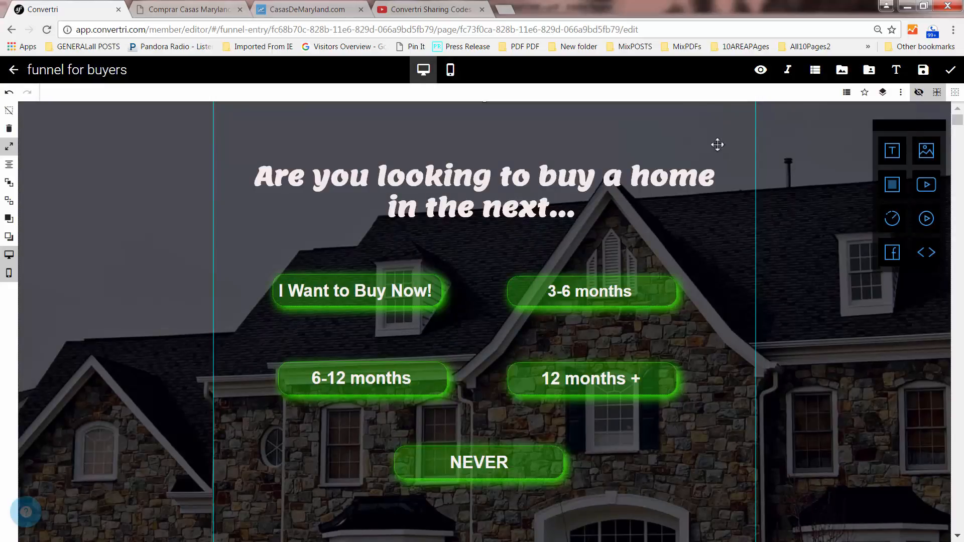
Step: View the published page, bring up the pop-up from "I Want to Buy Now!" and try to close it with its X
left_click(761, 70)
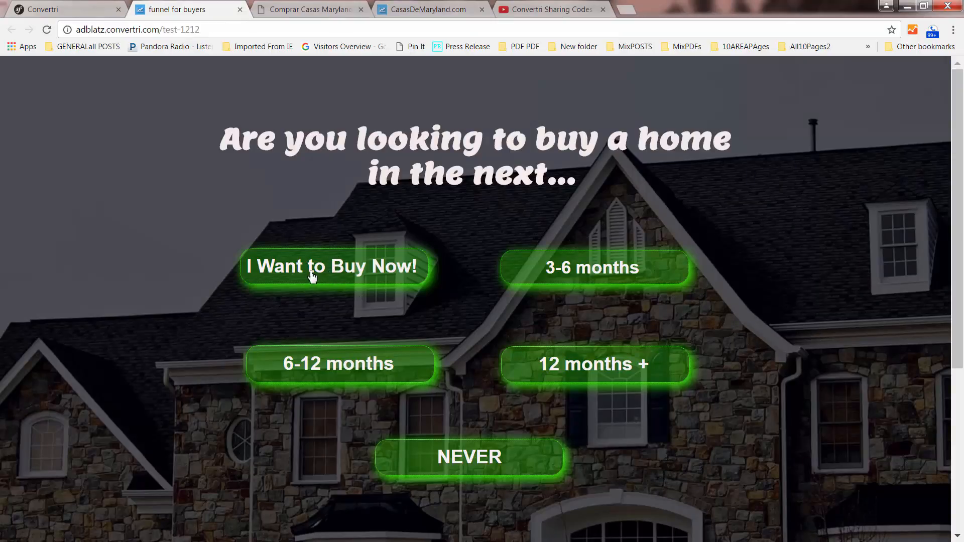
left_click(330, 274)
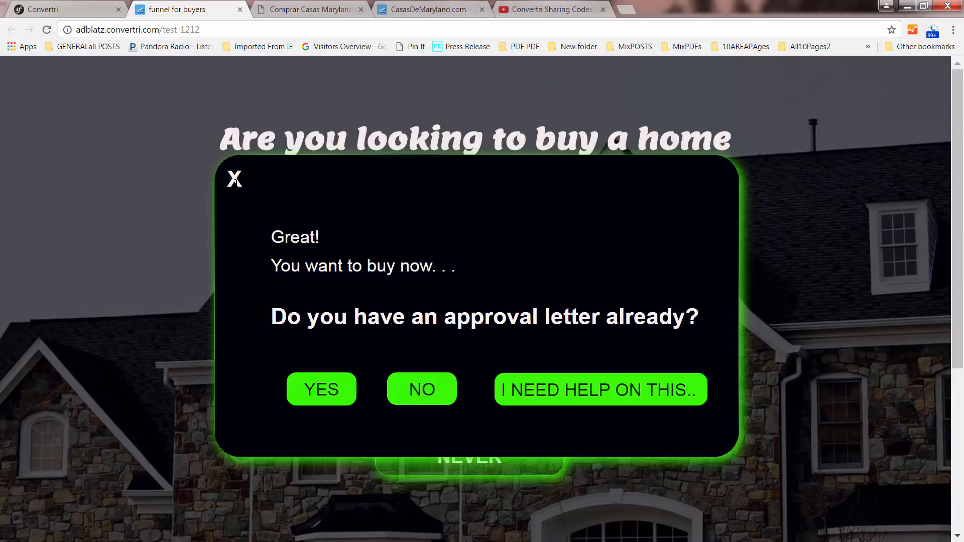
double_click(239, 182)
left_click(260, 196)
double_click(240, 184)
left_click(239, 183)
double_click(239, 183)
Step: Back in the page editor, show the "I want to buy now" layer and narrow the text box around the pop-up's X
left_click(66, 11)
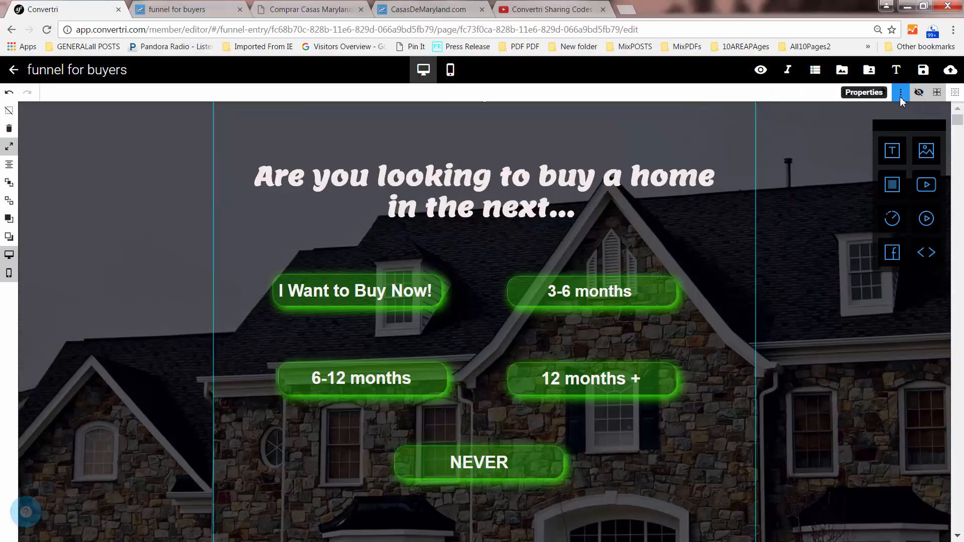
left_click(885, 96)
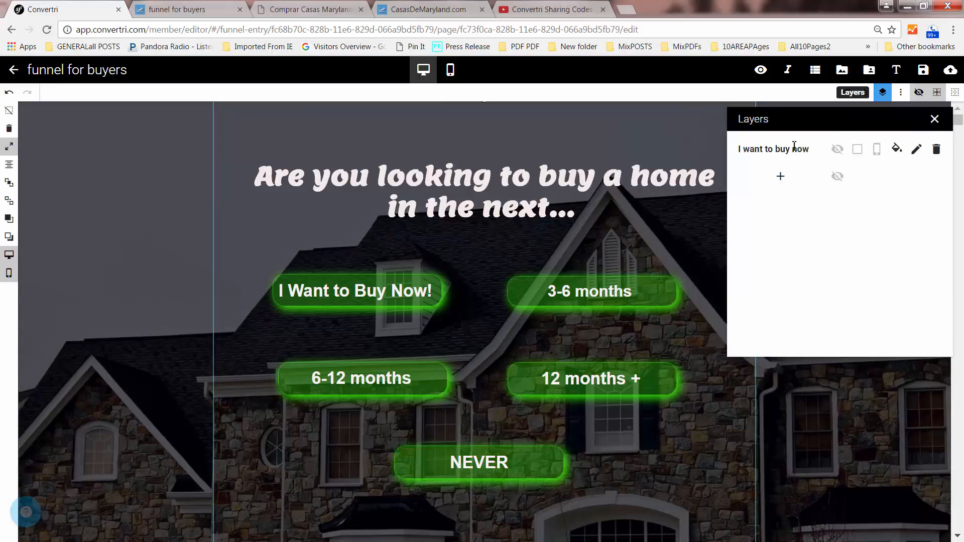
left_click(837, 149)
left_click(261, 212)
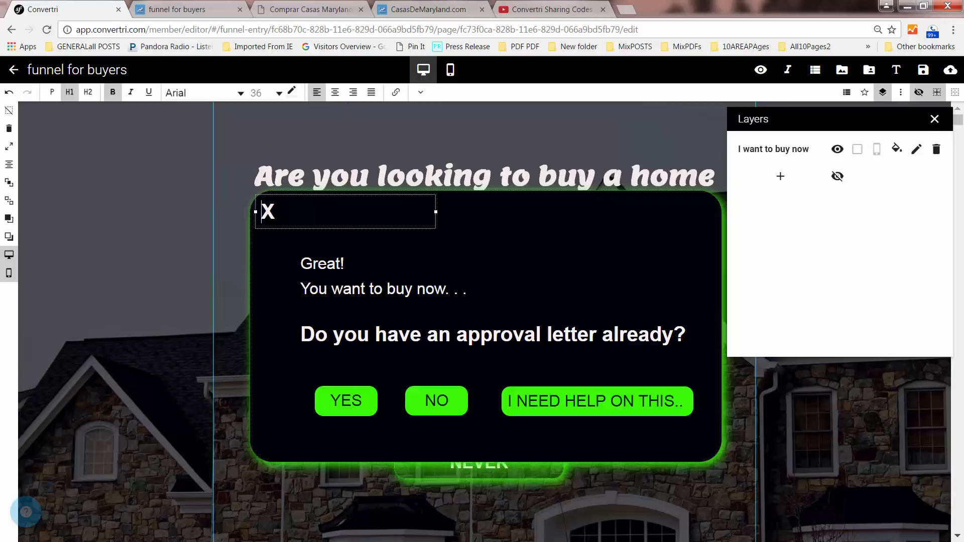
left_click_drag(435, 212, 311, 211)
double_click(269, 213)
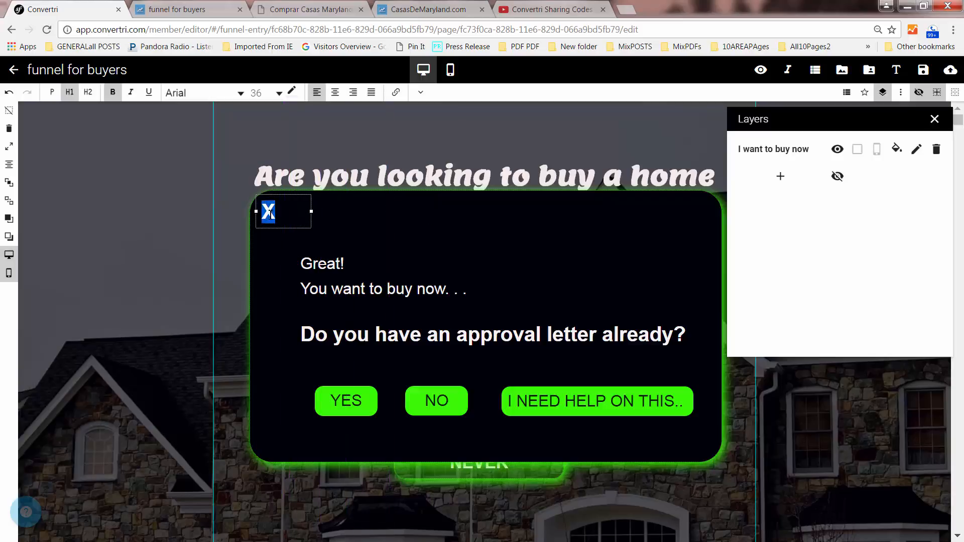
left_click(274, 213)
left_click(935, 120)
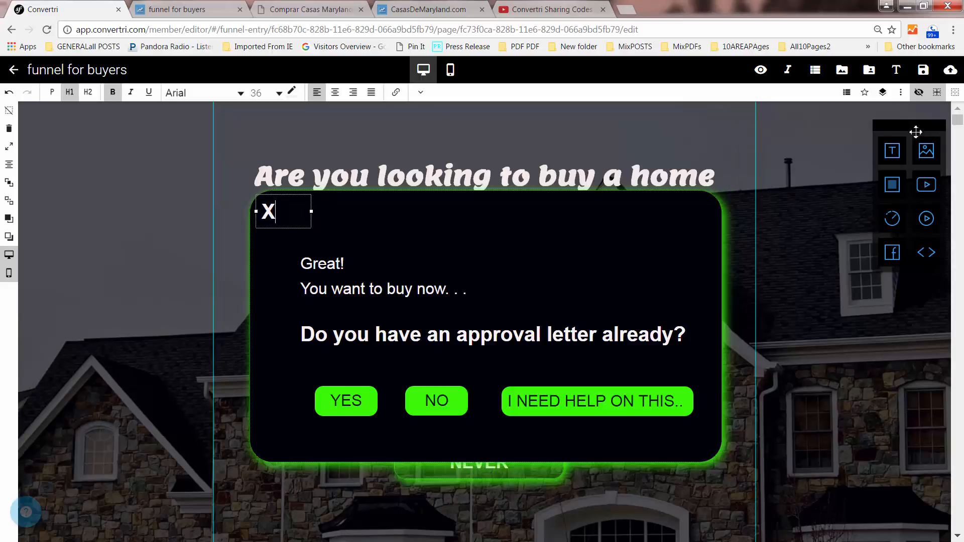
Step: Add an element trigger to the pop-up's X that hides the "I want to buy now" layer on click
left_click(865, 96)
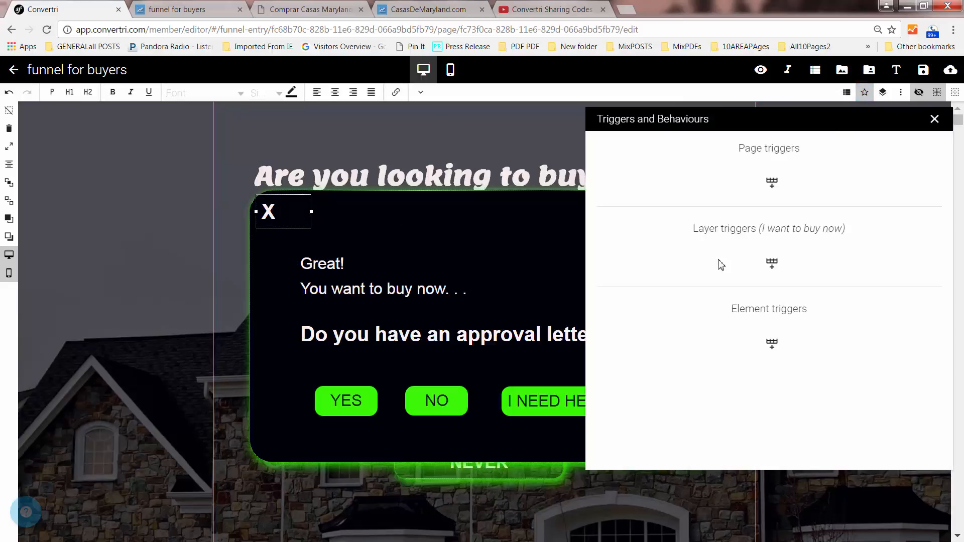
left_click(773, 344)
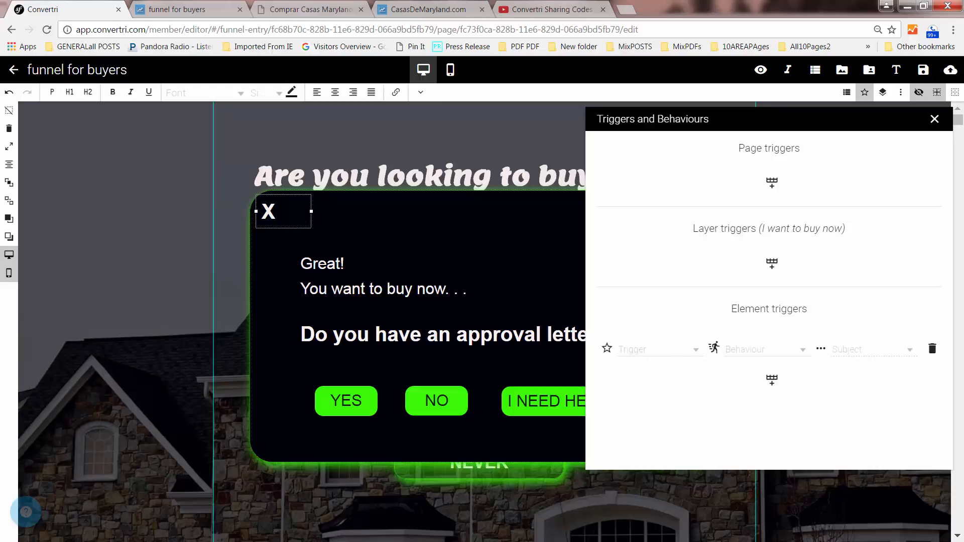
left_click(626, 351)
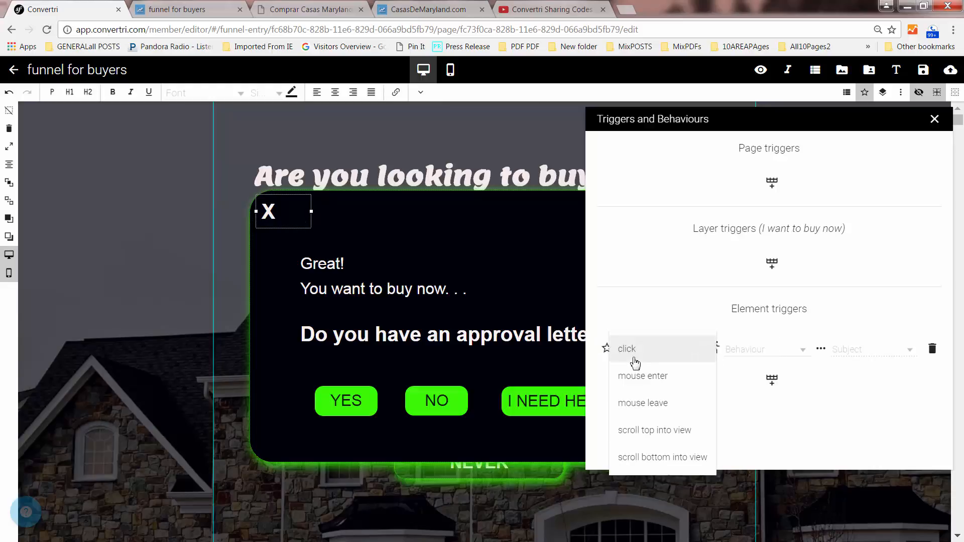
left_click(635, 356)
left_click(760, 359)
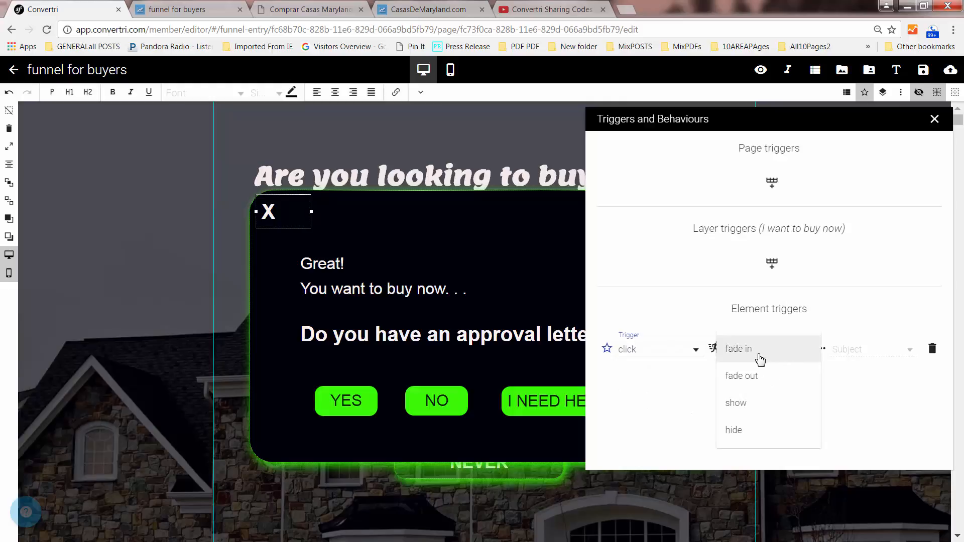
left_click(748, 441)
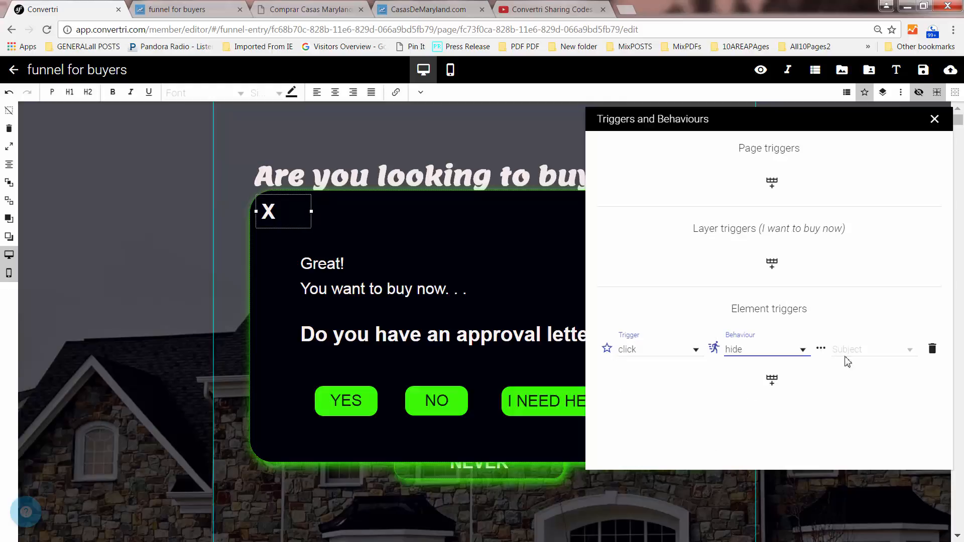
left_click(864, 354)
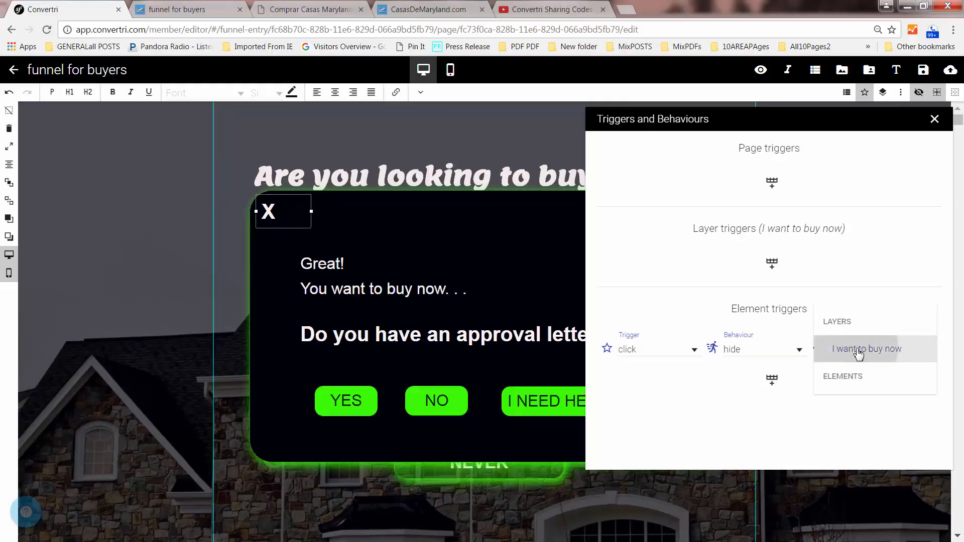
left_click(859, 350)
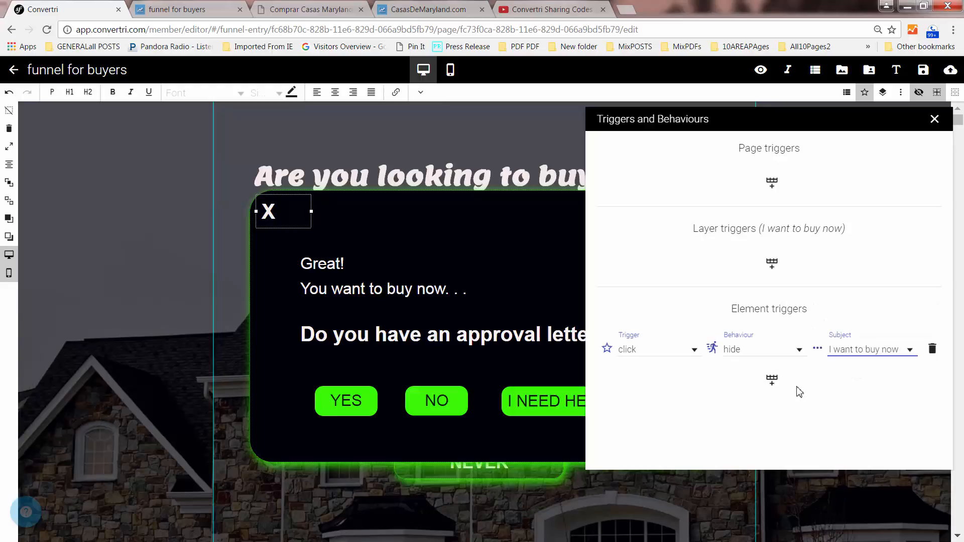
left_click(934, 119)
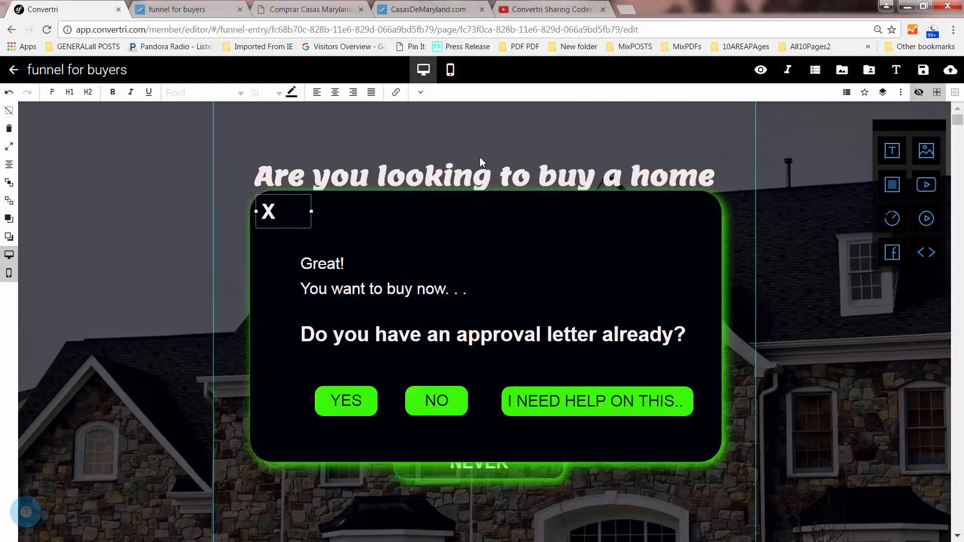
left_click(515, 148)
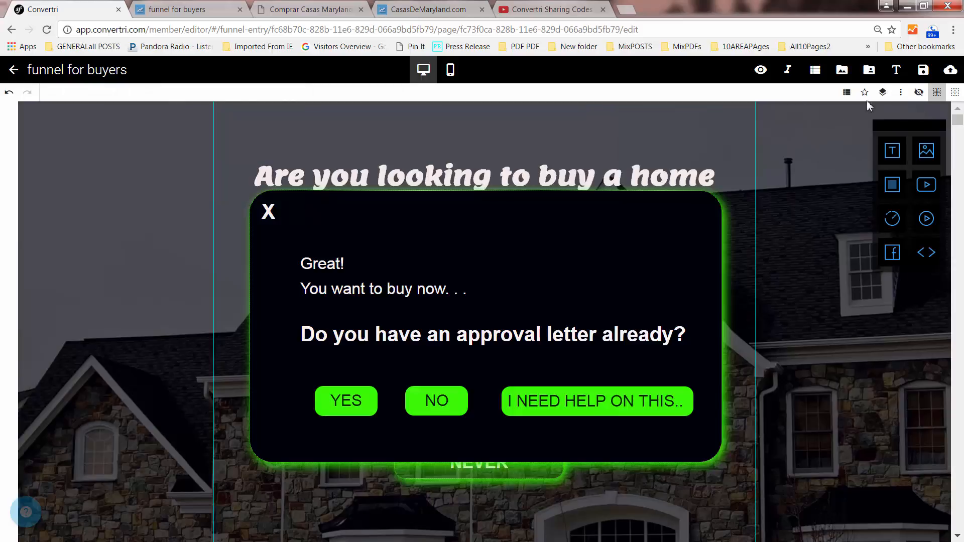
Step: Save the page and republish it under the existing path test-1212
left_click(923, 71)
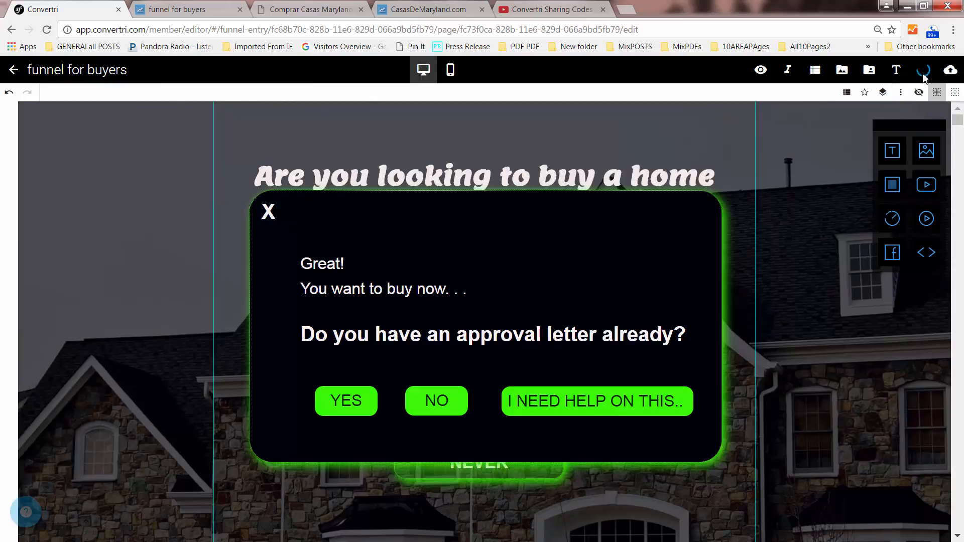
left_click(950, 79)
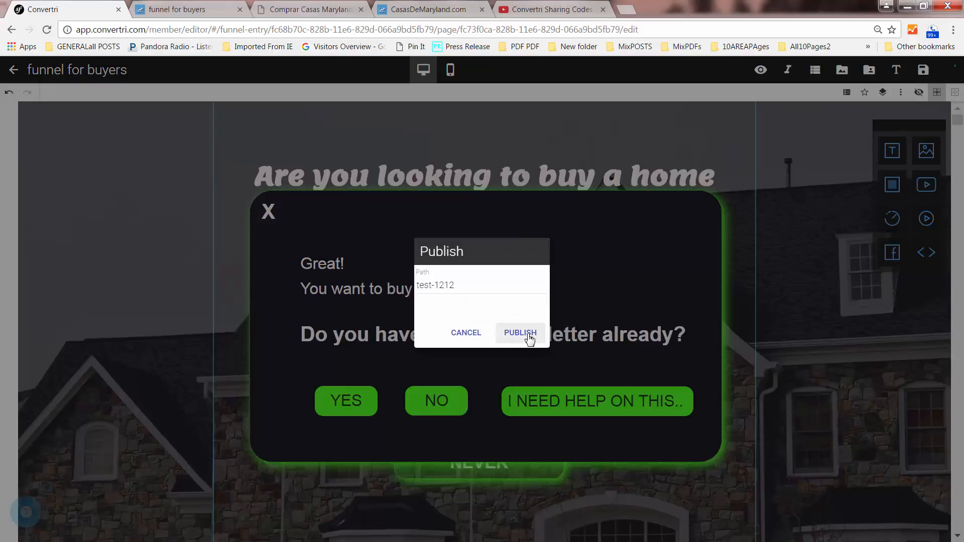
left_click(525, 334)
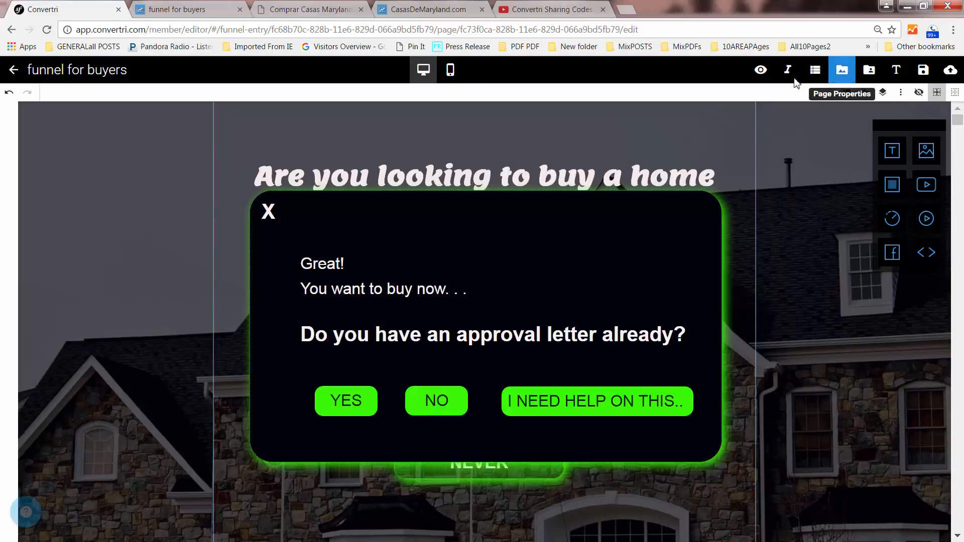
Step: View the republished page and test twice that "I Want to Buy Now!" opens the pop-up and its X closes it
left_click(761, 71)
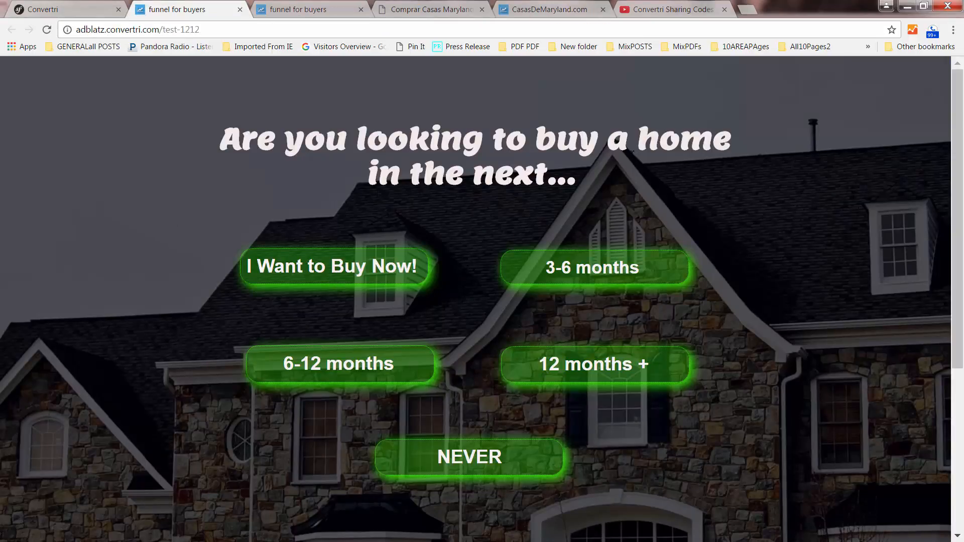
left_click(353, 280)
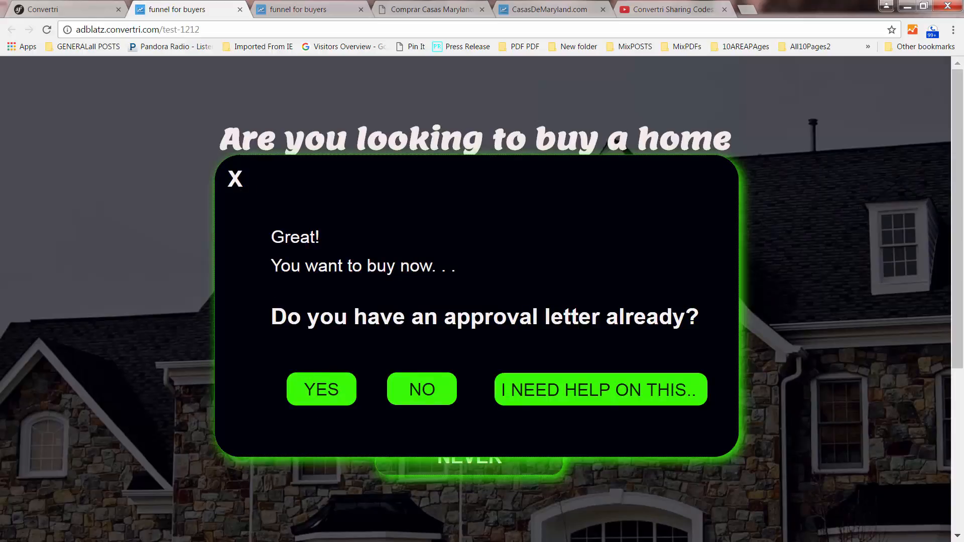
left_click(236, 180)
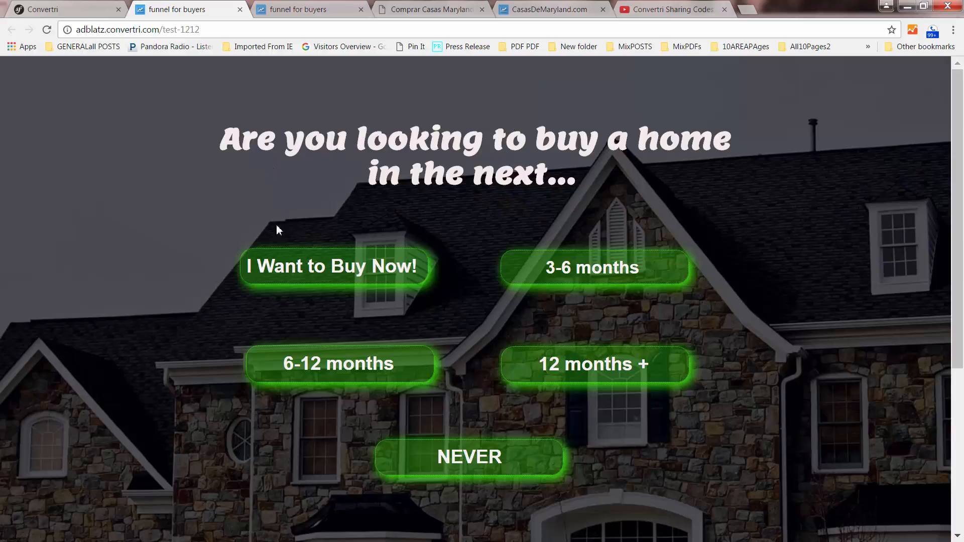
left_click(360, 277)
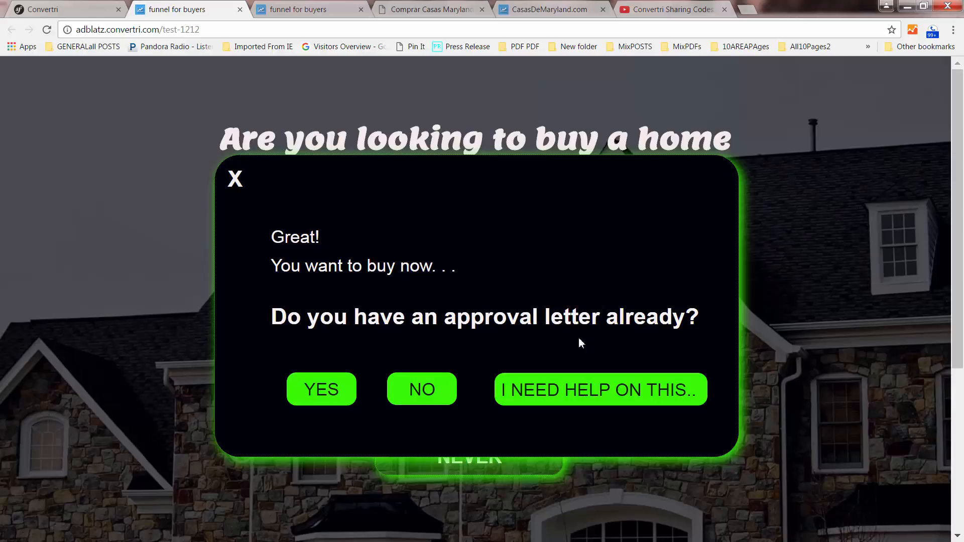
left_click(244, 183)
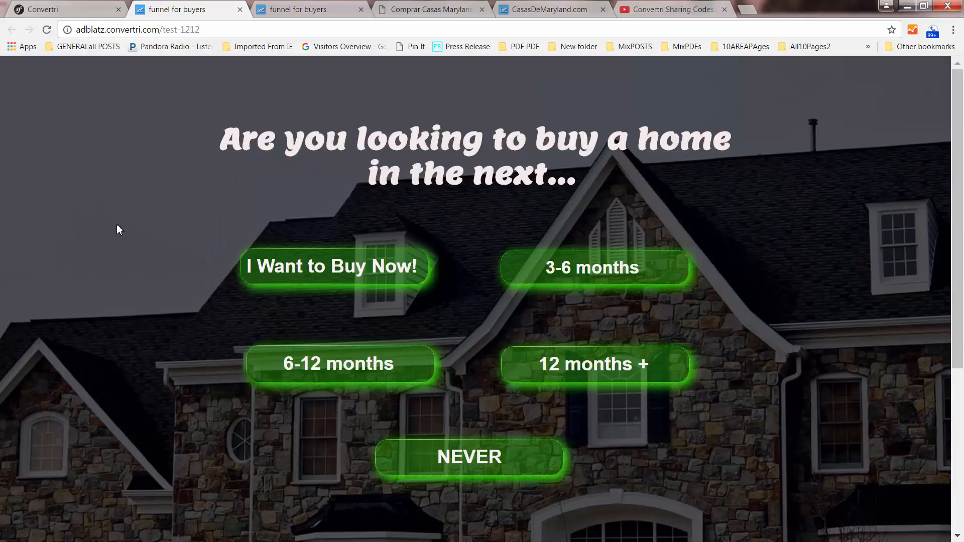
scroll(116, 231, "down", 1)
scroll(116, 231, "up", 1)
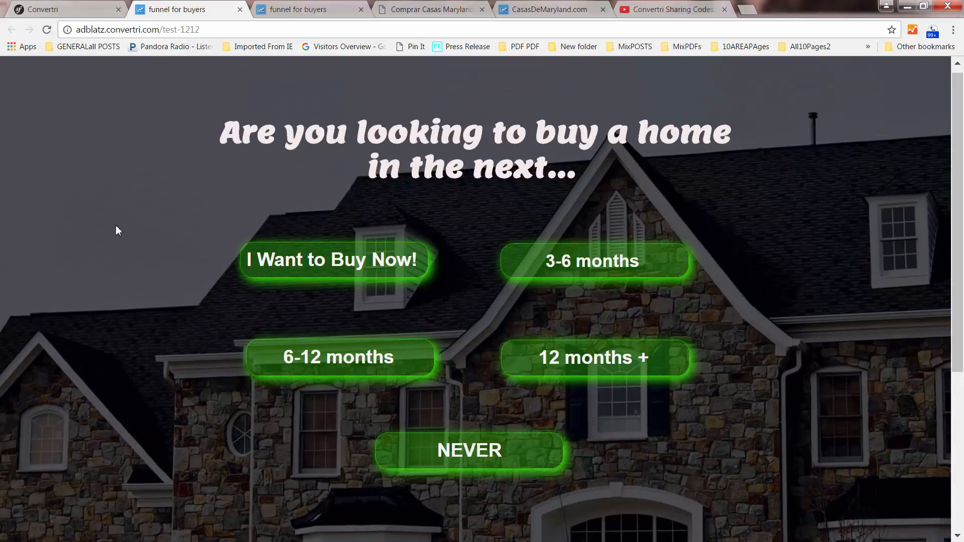
scroll(115, 231, "down", 1)
scroll(116, 232, "down", 3)
scroll(115, 253, "up", 4)
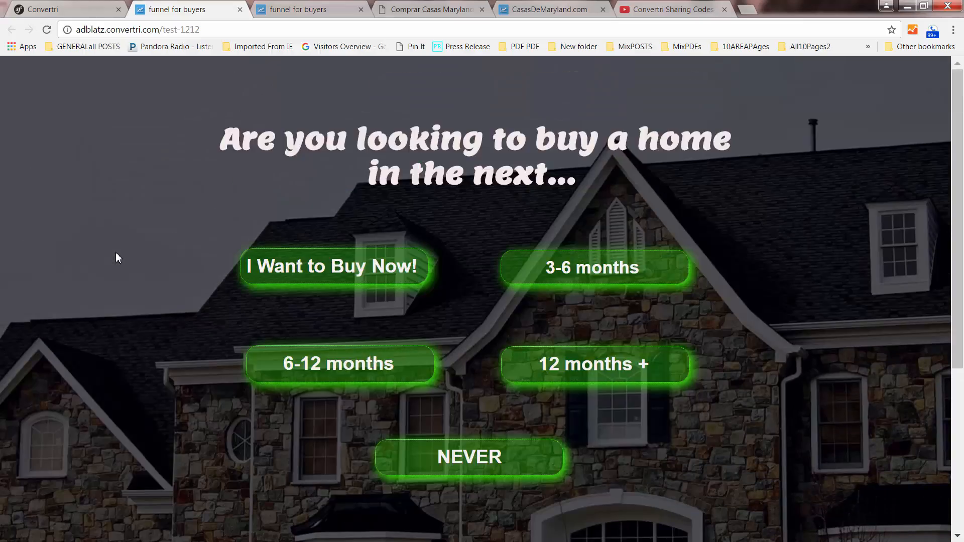